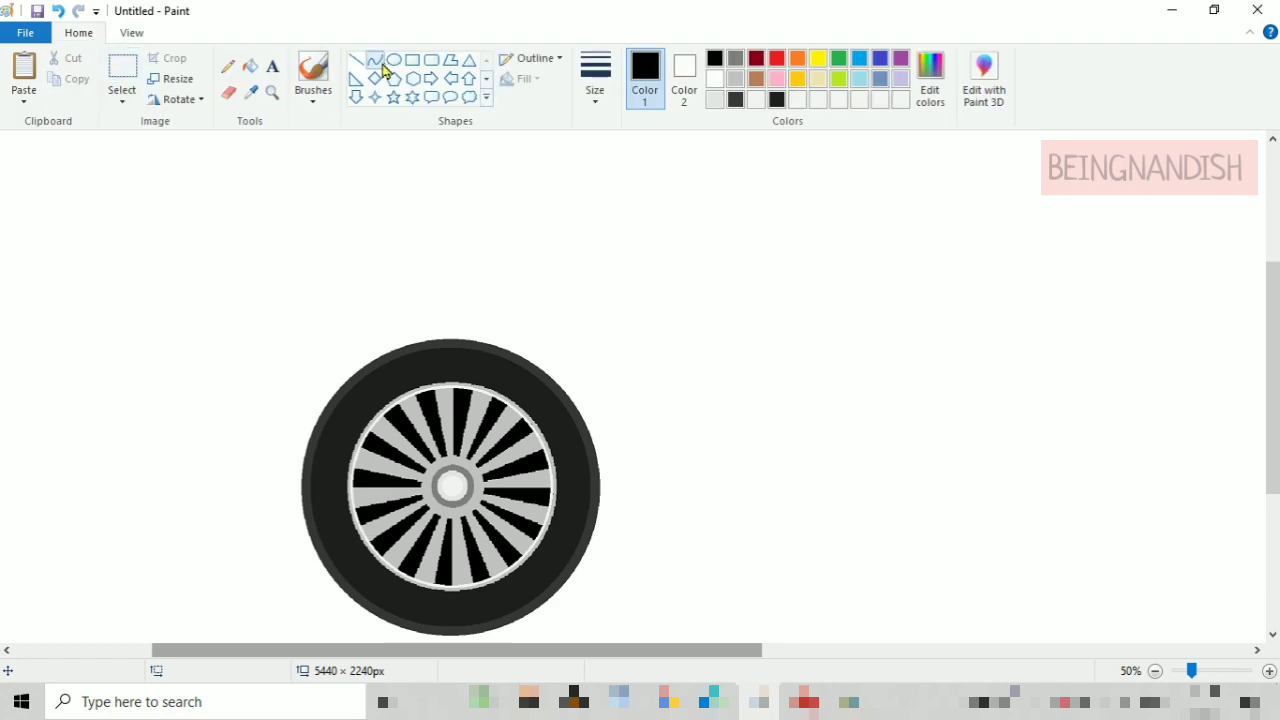
- Draw a black curve about 401 × 547 px around the wheel's upper right side as half of the wheel arch
left_click(595, 75)
mouse_move(448, 319)
left_mouse_down()
mouse_move(623, 574)
mouse_move(640, 386)
left_mouse_up()
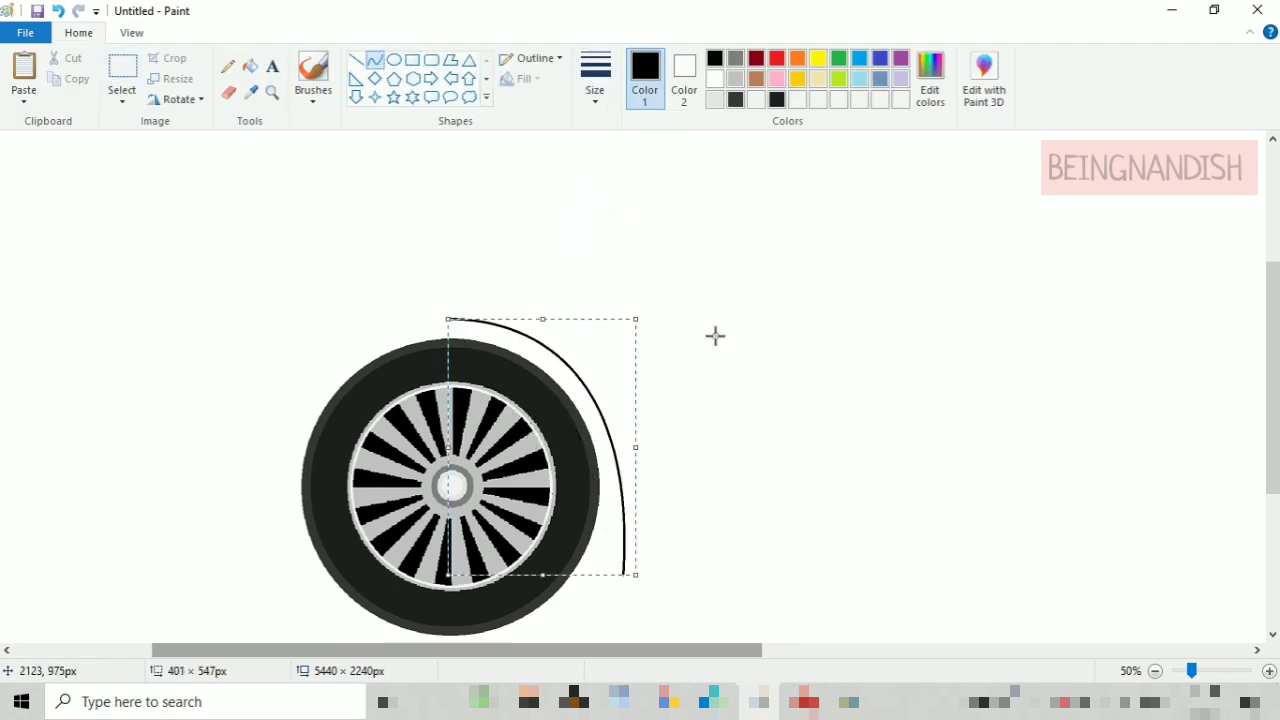
- Copy the half arch with a transparent free-form selection, flip the copy horizontally and place it over the wheel's left side
left_click(122, 100)
left_click(171, 164)
mouse_move(443, 306)
left_mouse_down()
mouse_move(571, 386)
mouse_move(523, 300)
mouse_move(445, 308)
left_mouse_up()
left_click(122, 100)
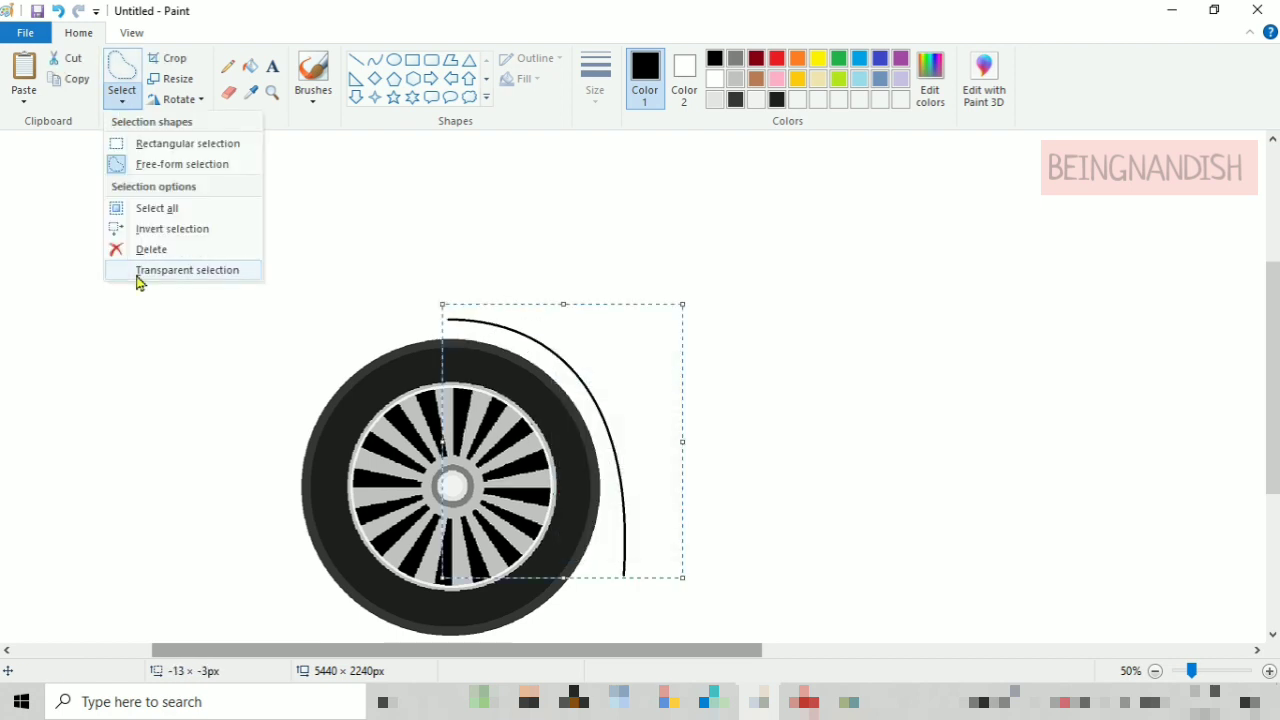
left_click(137, 275)
key("ctrl+c")
key("ctrl+v")
right_click(86, 229)
left_click(260, 472)
left_click_drag(124, 271, 342, 440)
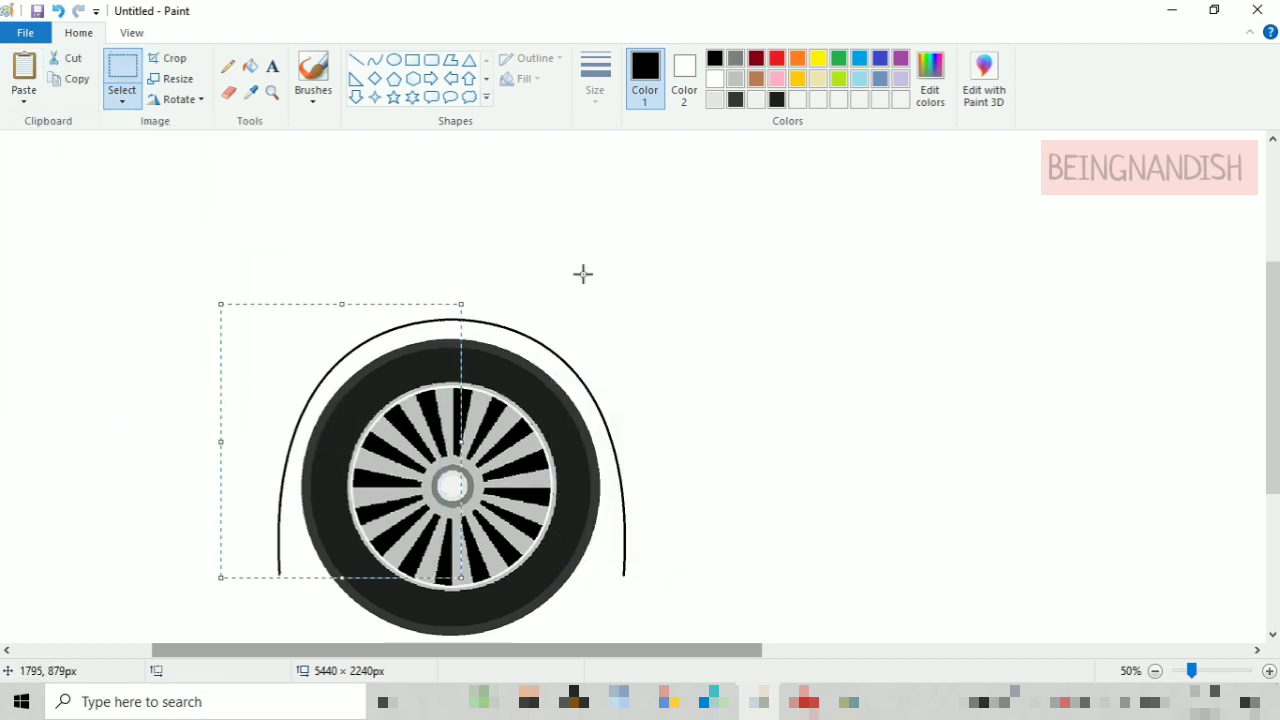
left_click(585, 272)
- Erase the joint at the top of the wheel arch and bridge the gap with a straight line
left_click(132, 32)
left_click(22, 78)
left_click_drag(454, 650, 596, 650)
left_click(78, 32)
left_click(228, 92)
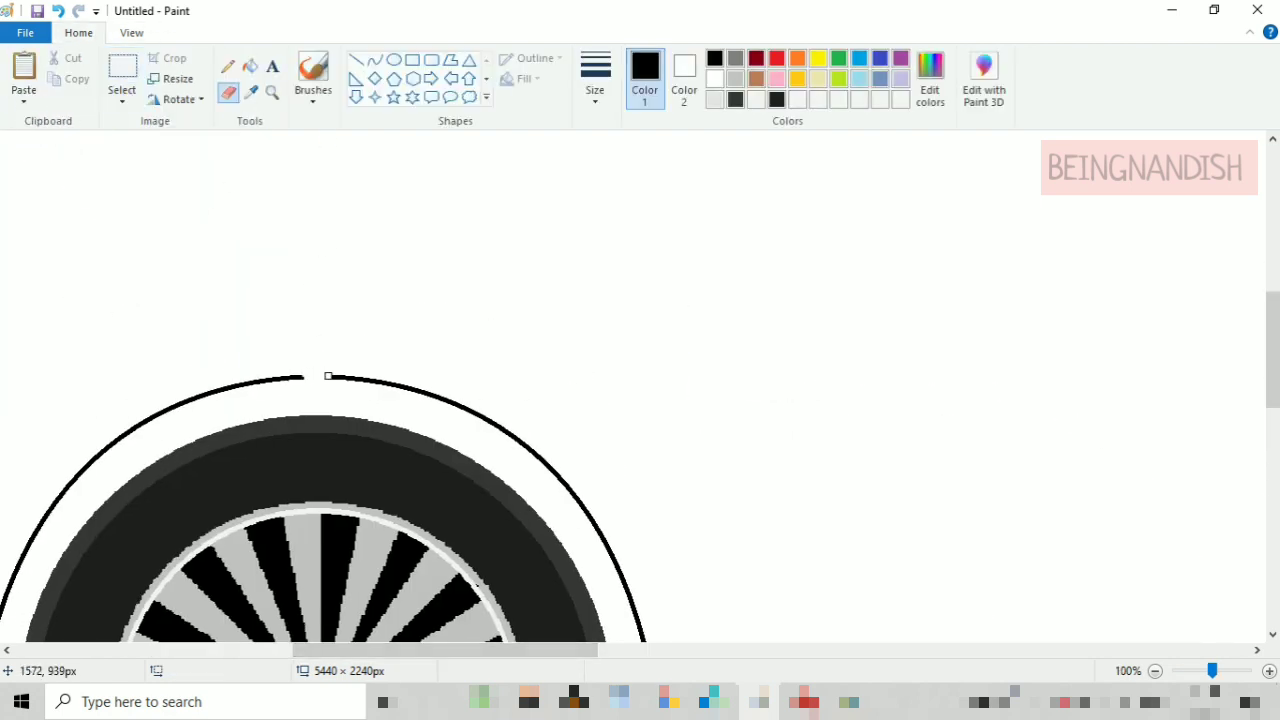
left_click(356, 60)
- Move the wheel together with its arch down onto the ground line near the line's left end
left_click(132, 32)
left_click(62, 82)
left_click_drag(376, 650, 308, 646)
left_click(62, 82)
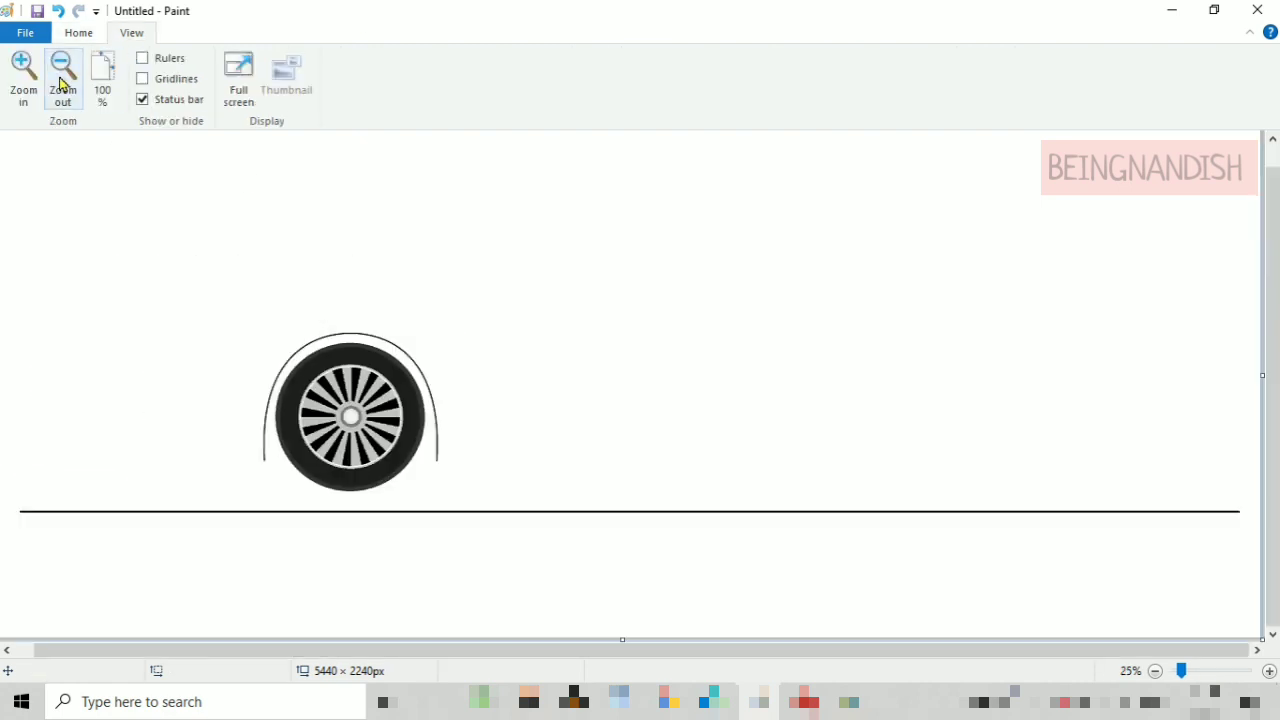
left_click(78, 32)
left_click(122, 70)
left_click_drag(232, 297, 457, 491)
left_click_drag(398, 404, 322, 422)
scroll(322, 422, "up", 1)
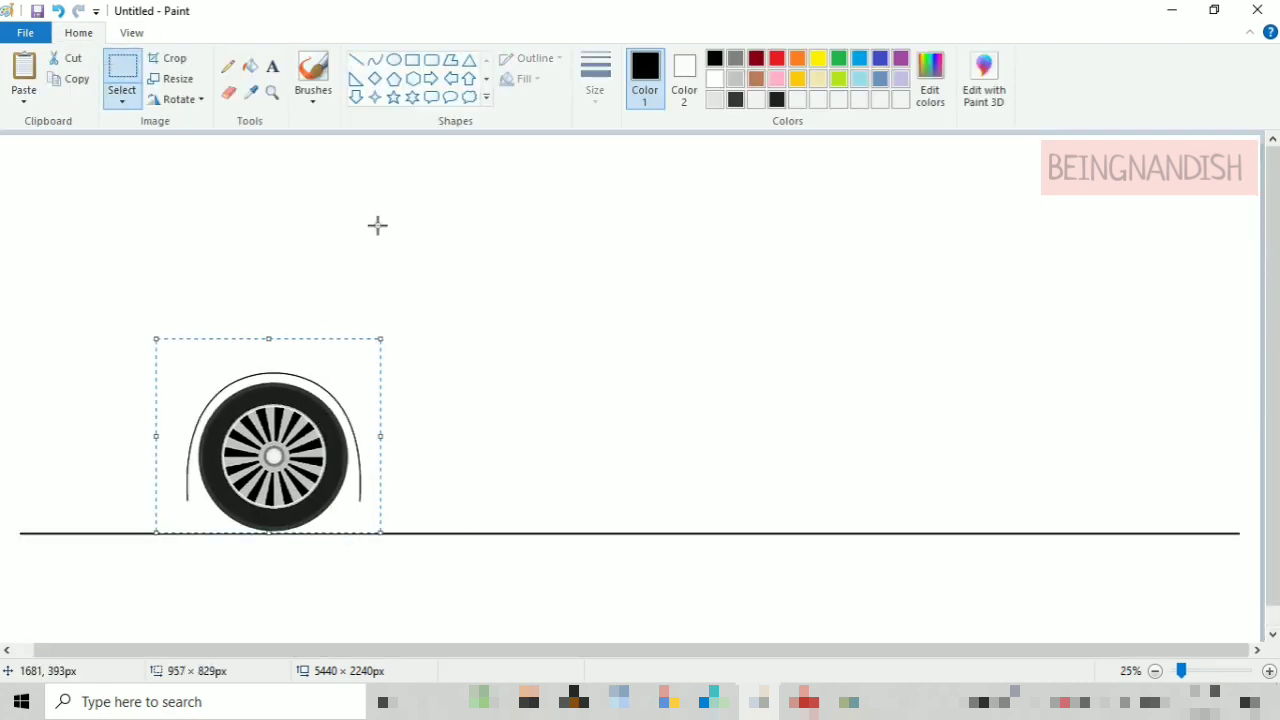
- Place a pasted copy of the wheel and arch as the rear wheel and join the arches' lower ends with a 1789 px horizontal line
right_click(377, 225)
left_click(410, 278)
left_click_drag(124, 250, 869, 451)
left_click(641, 400)
left_click(356, 60)
left_click_drag(359, 498, 778, 498)
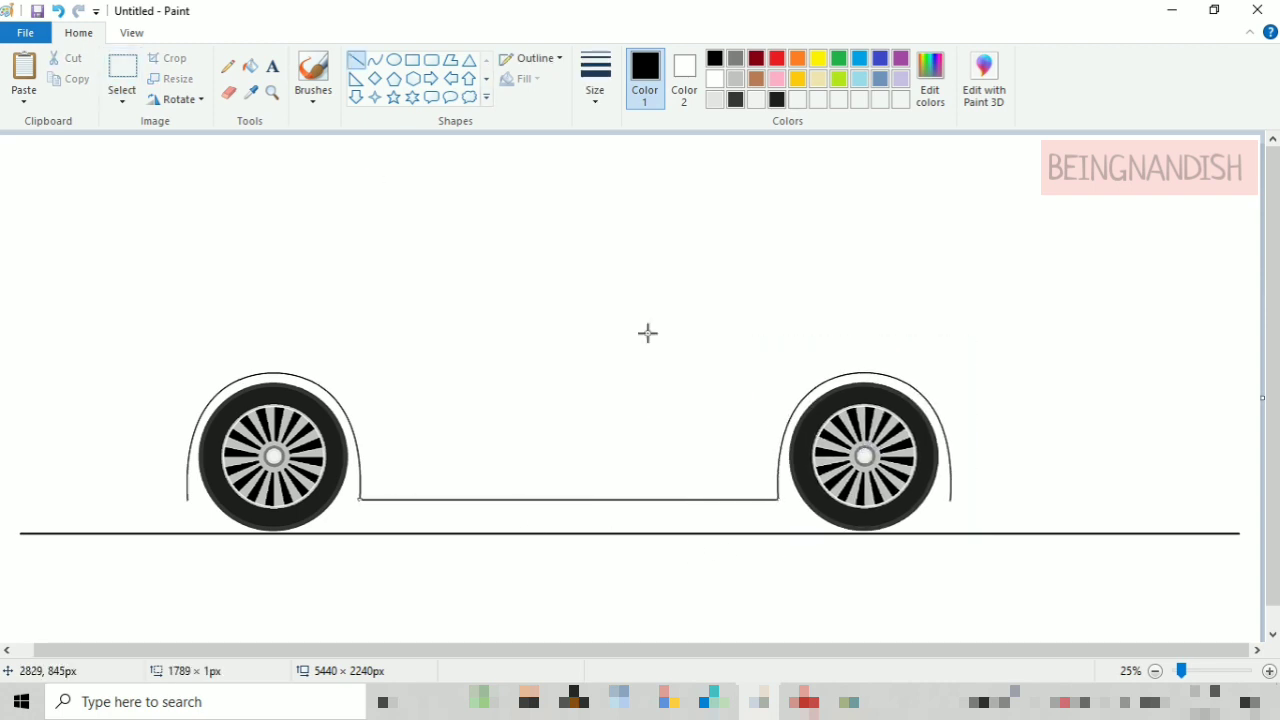
- Draw the car's roofline with two curves, one rising over the windshield to the roof and one sloping down to the rear
left_click(374, 60)
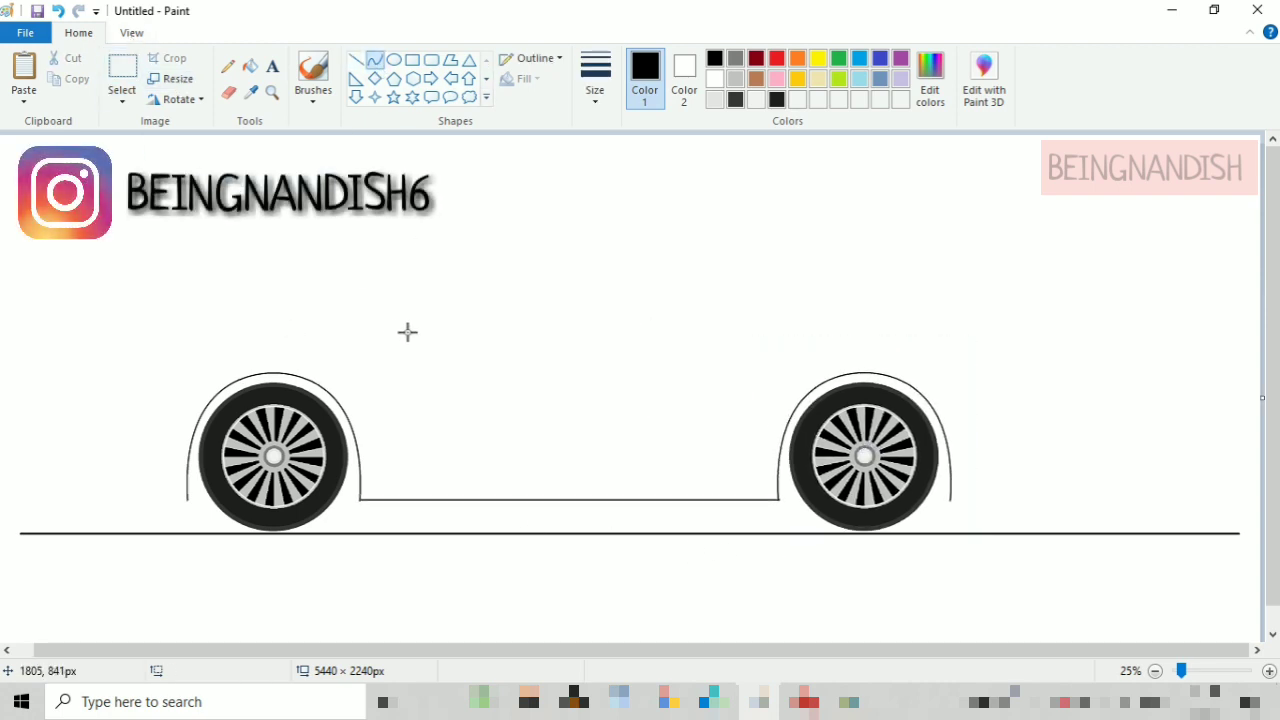
mouse_move(414, 329)
left_mouse_down()
mouse_move(657, 245)
mouse_move(549, 244)
left_mouse_up()
left_click(660, 246)
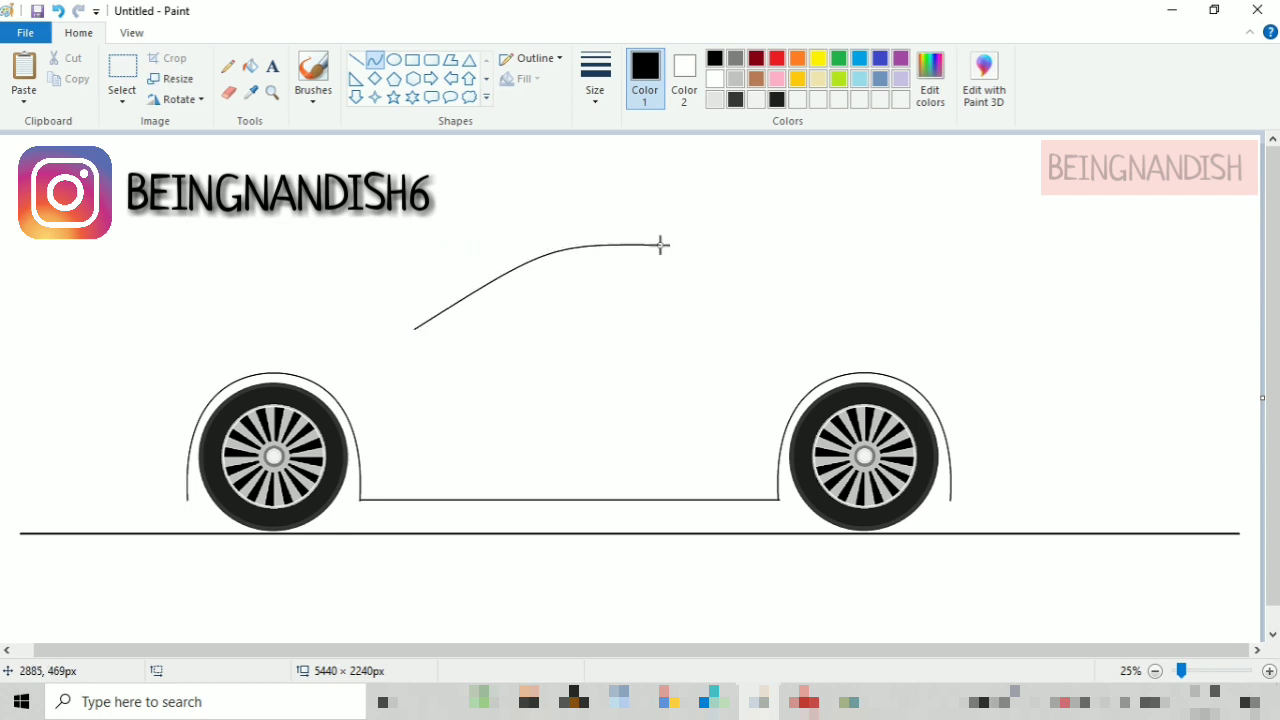
mouse_move(660, 246)
left_mouse_down()
mouse_move(917, 323)
mouse_move(975, 322)
left_mouse_up()
left_click_drag(835, 270, 834, 243)
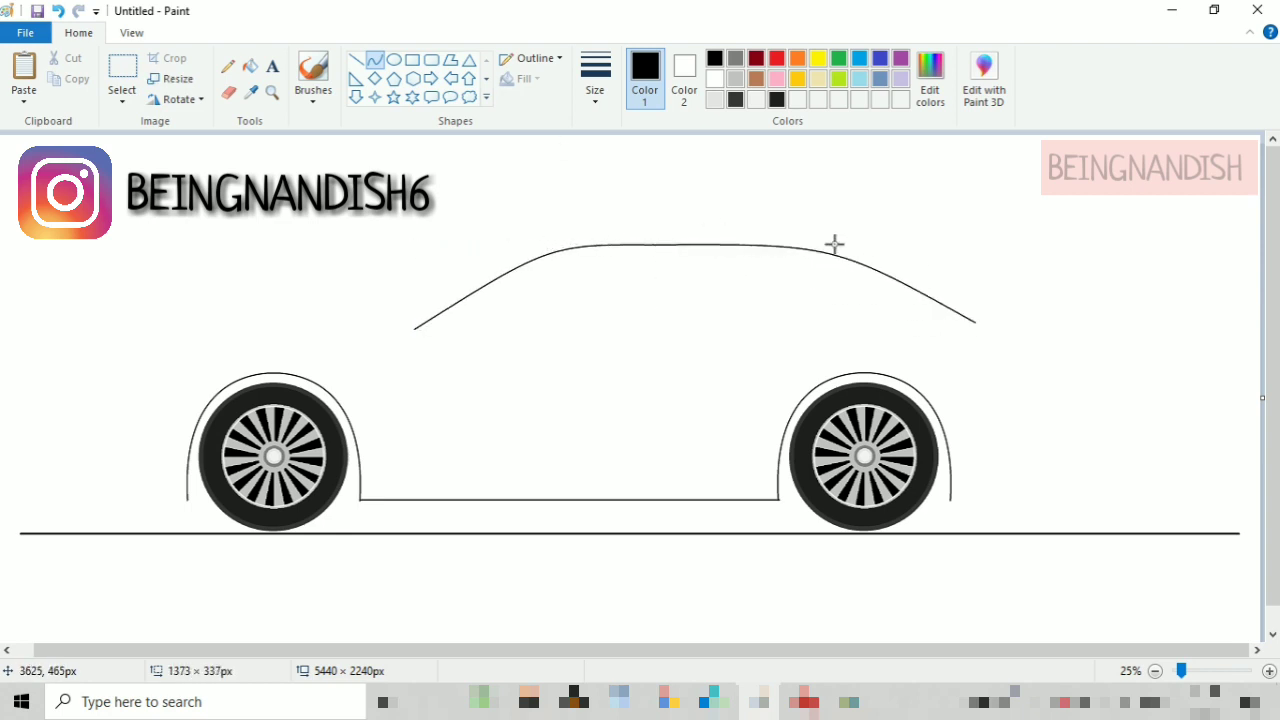
left_click(609, 340)
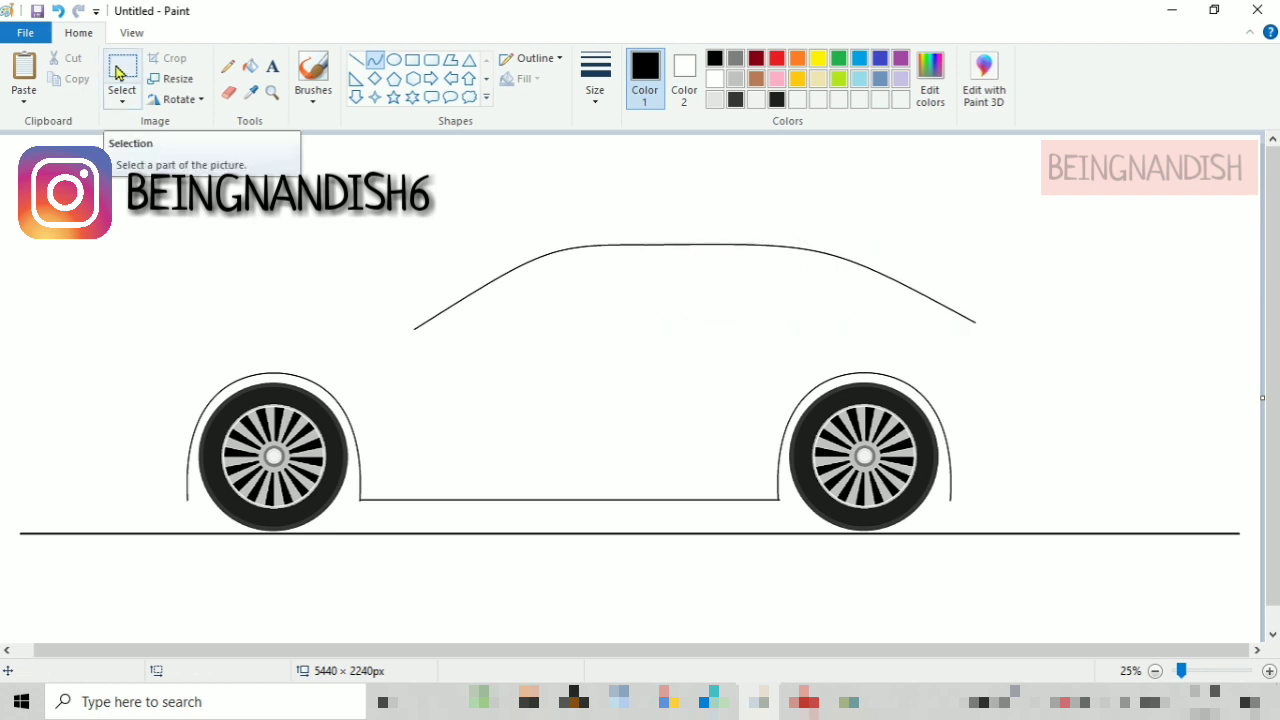
- Draw the hood as a curve about 1185 × 169 px from the windshield base to a rounded nose ahead of the front wheel
left_click_drag(417, 329, 137, 368)
left_click_drag(150, 352, 148, 346)
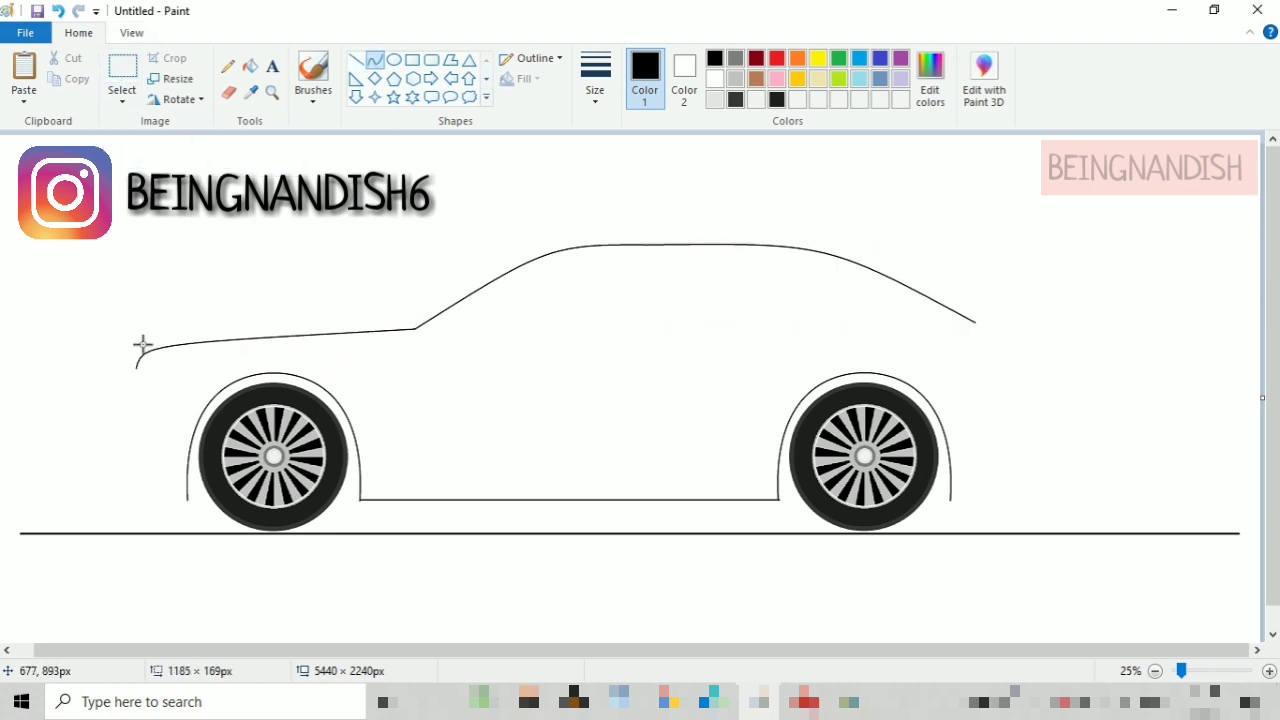
left_click(140, 347)
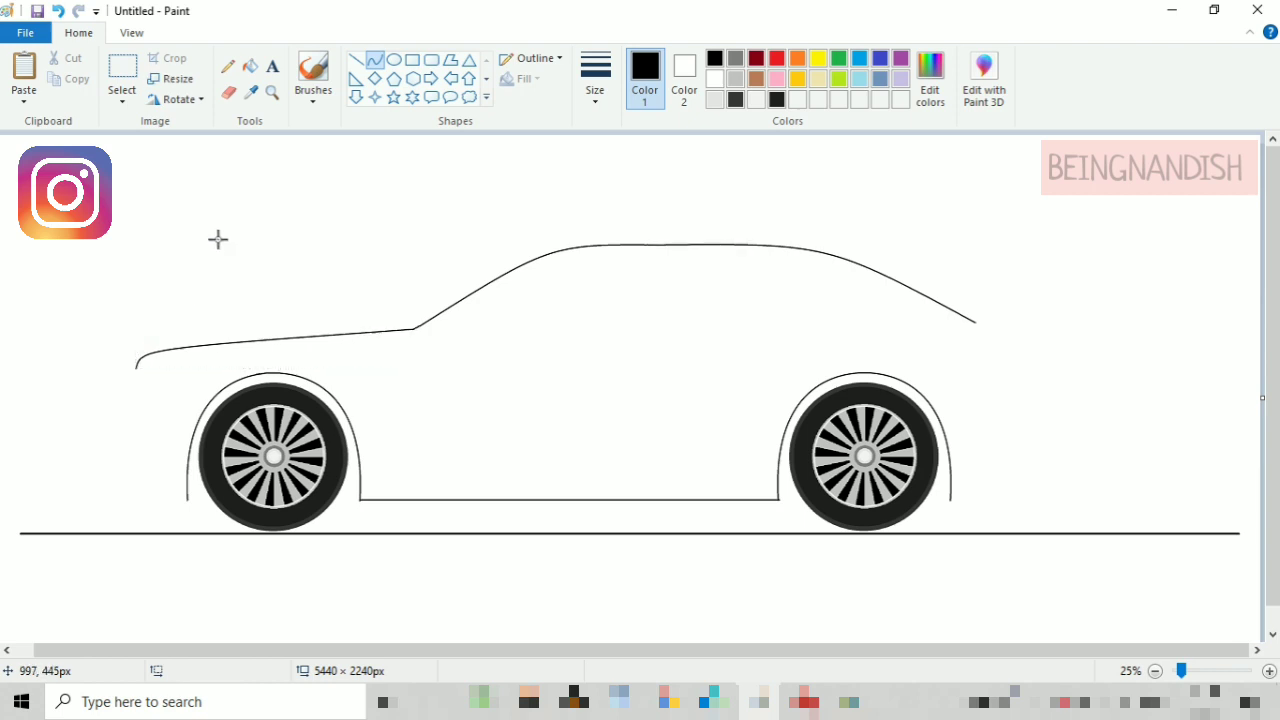
- Add a small notch under the hood's nose and a near-vertical front edge running down from it
left_click(131, 33)
left_click(23, 66)
mouse_move(269, 346)
left_mouse_down()
mouse_move(280, 503)
mouse_move(277, 480)
left_mouse_up()
left_click(276, 347)
left_click(276, 347)
left_click(336, 414)
left_click(78, 33)
- Draw the front bumper's rounded bottom from the wheel arch and its slanted front edge about 33 × 185 px
scroll(437, 274, "down", 2)
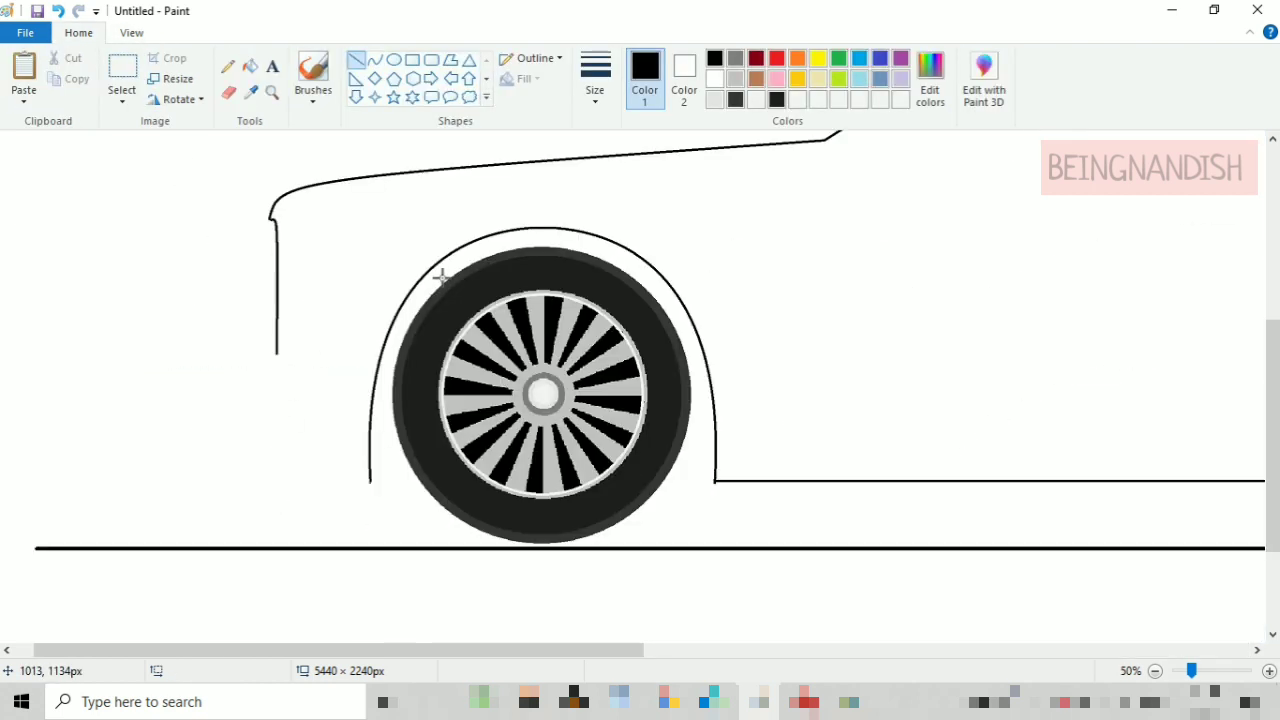
left_click(374, 59)
mouse_move(370, 480)
left_mouse_down()
mouse_move(246, 434)
mouse_move(250, 449)
left_mouse_up()
mouse_move(255, 451)
left_mouse_down()
mouse_move(254, 467)
mouse_move(242, 414)
mouse_move(257, 404)
left_mouse_up()
left_click(235, 364)
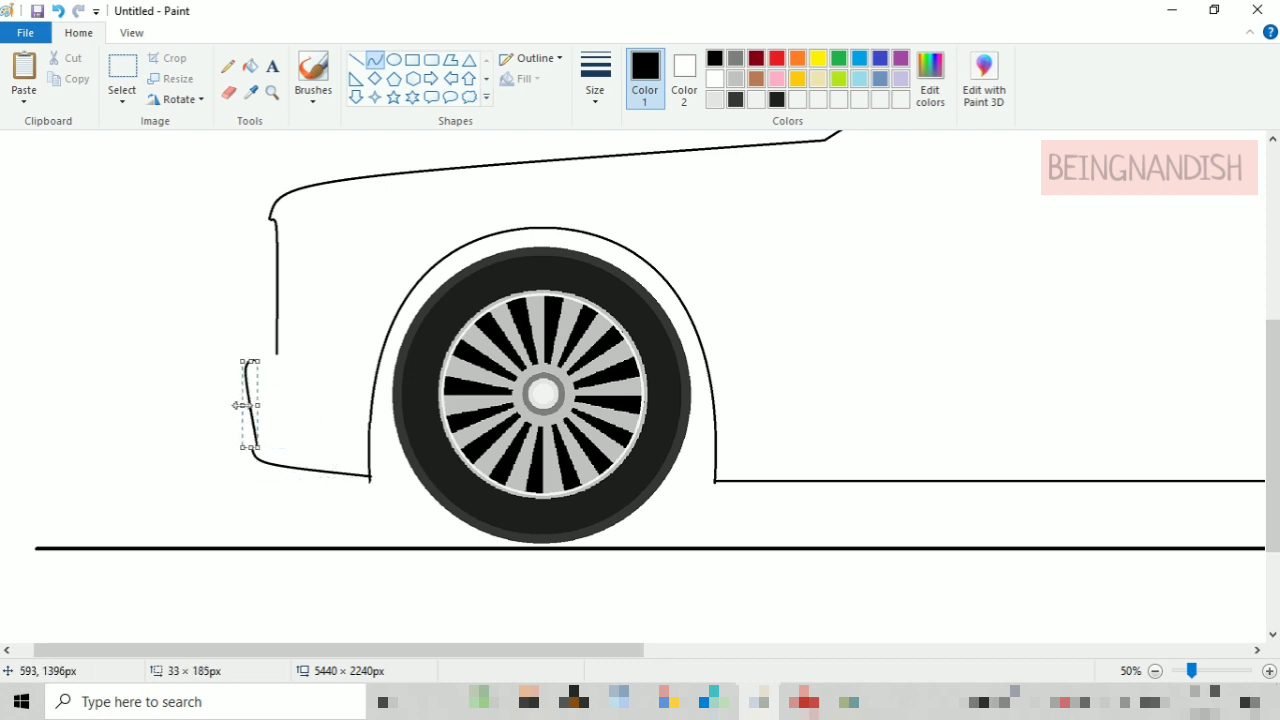
- Connect the bumper's front edge to the body's front edge and draw the bumper's straight top line back to the wheel arch
left_click(283, 382)
left_click(277, 344)
left_click(355, 62)
left_click_drag(295, 348, 383, 348)
- Touch up the front outline with the eraser and join the front arch's lower ends to the tyre with short horizontal lines
scroll(197, 311, "up", 2)
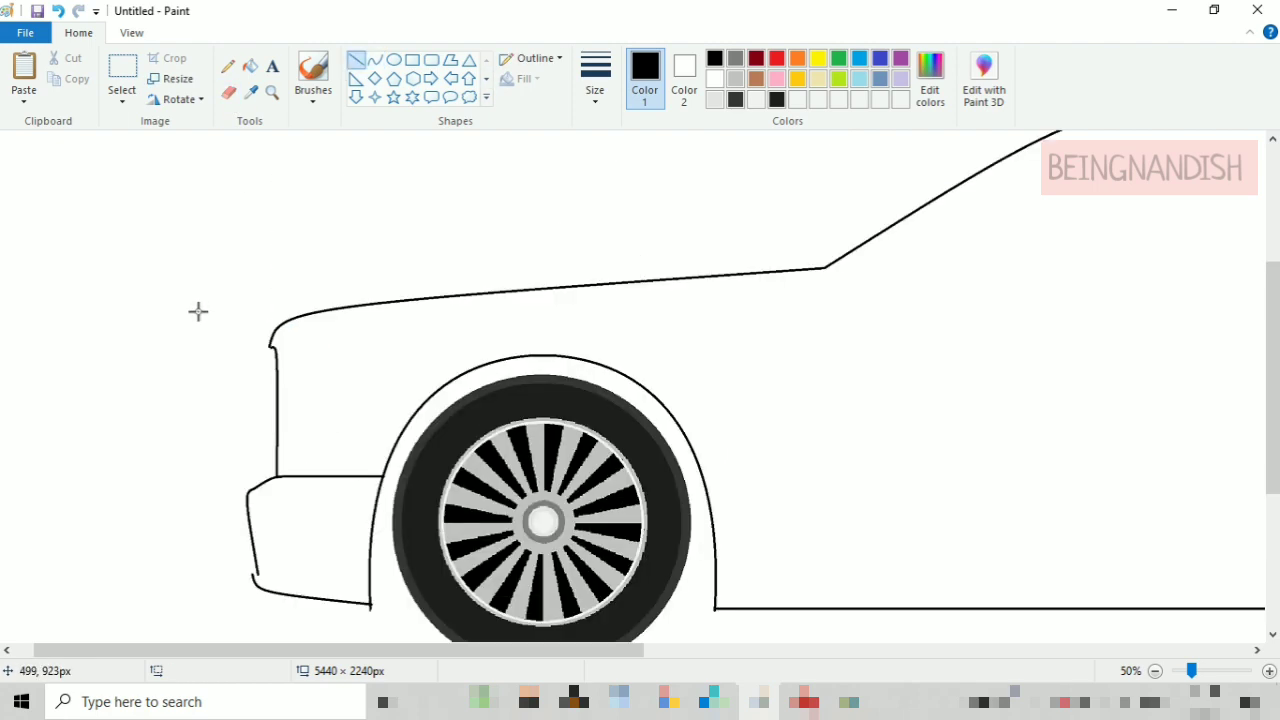
left_click(228, 92)
scroll(367, 484, "down", 2)
left_click(355, 60)
left_click_drag(369, 475, 413, 478)
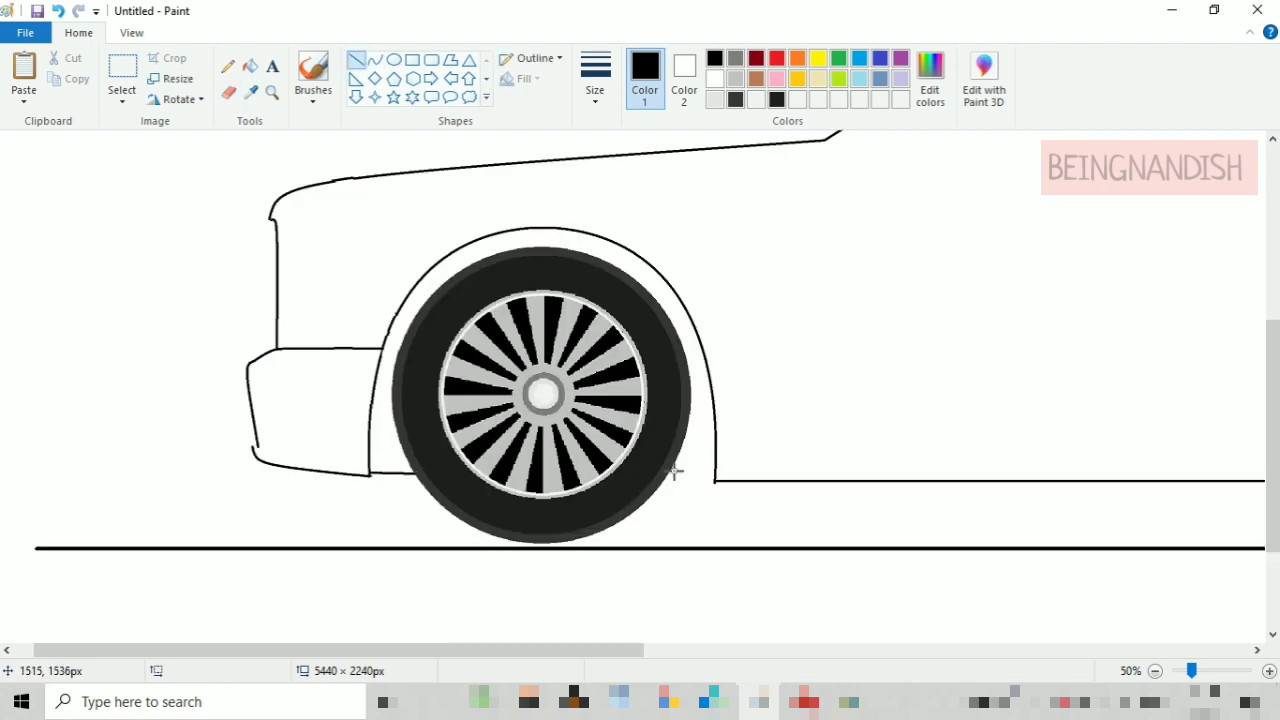
scroll(784, 399, "up", 1)
scroll(784, 399, "down", 2)
- Draw a rounded lamp opening at the bumper's lower front corner and split it with a slanted divider
left_click(131, 32)
left_click(20, 70)
left_click(78, 32)
left_click(228, 92)
left_click(375, 60)
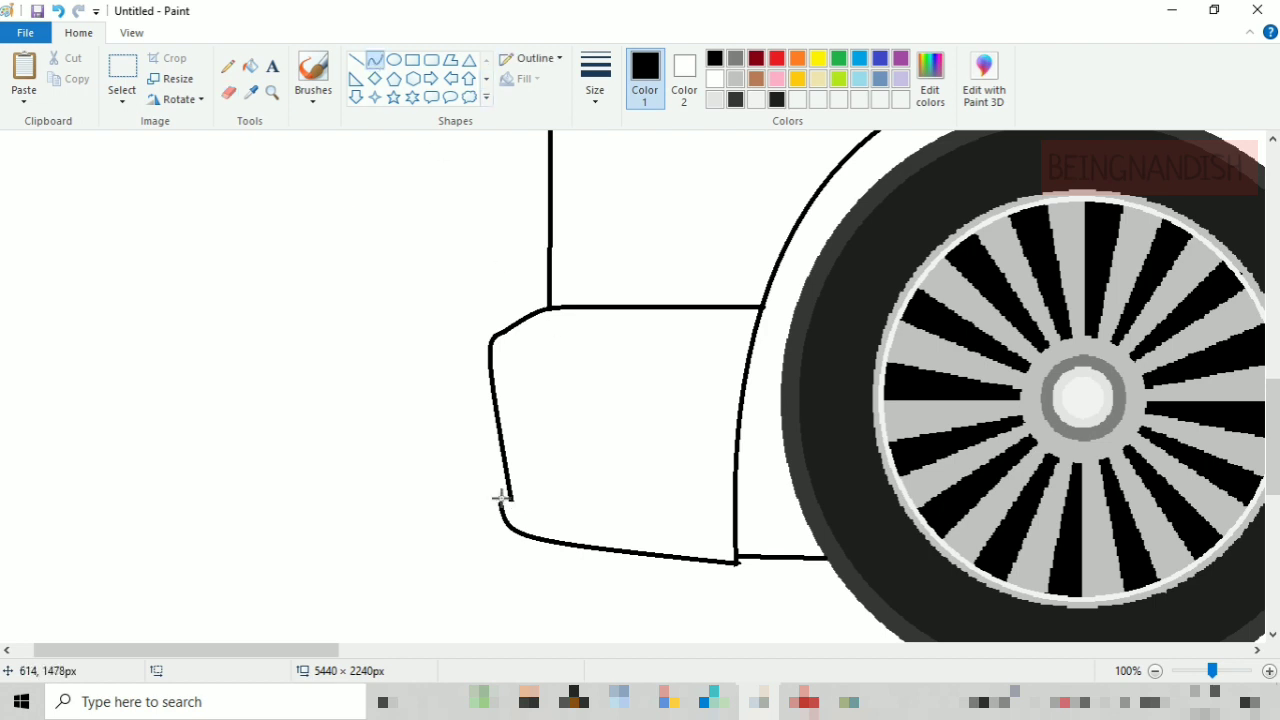
left_click_drag(500, 497, 564, 463)
mouse_move(555, 494)
left_mouse_down()
mouse_move(568, 510)
mouse_move(576, 486)
left_mouse_up()
left_click_drag(571, 457, 500, 436)
left_click_drag(556, 440, 577, 424)
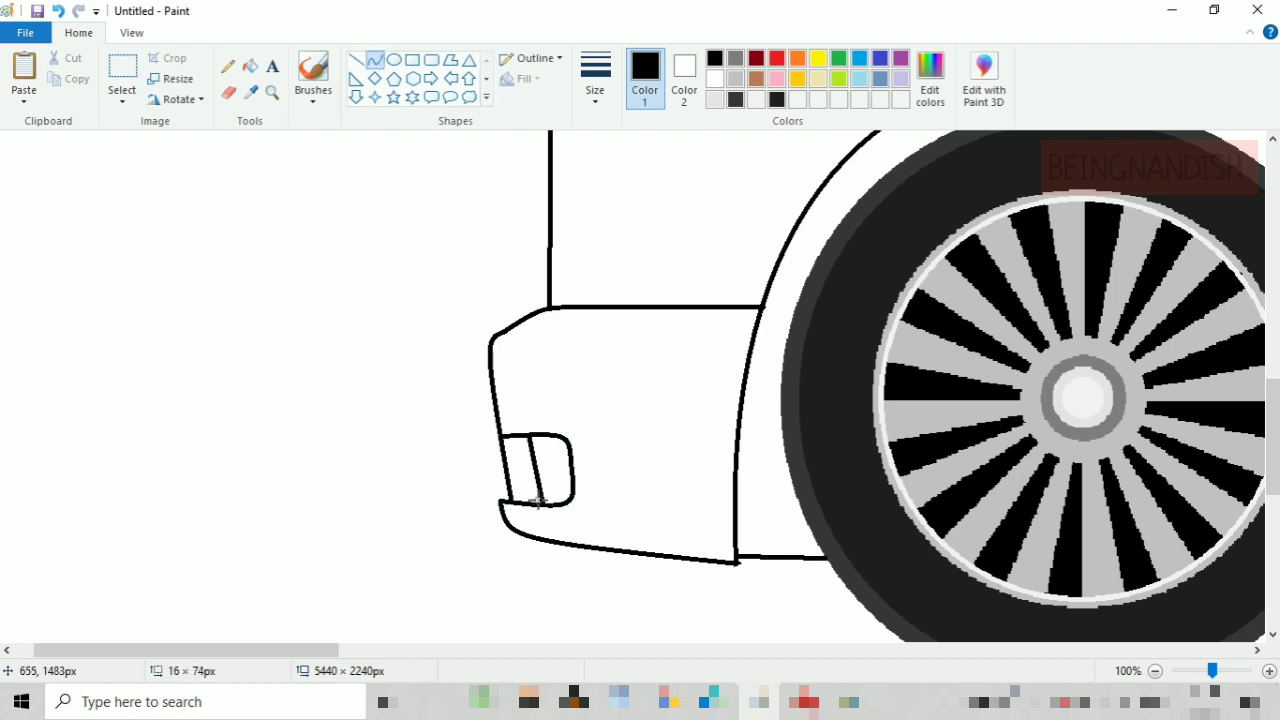
left_click(540, 468)
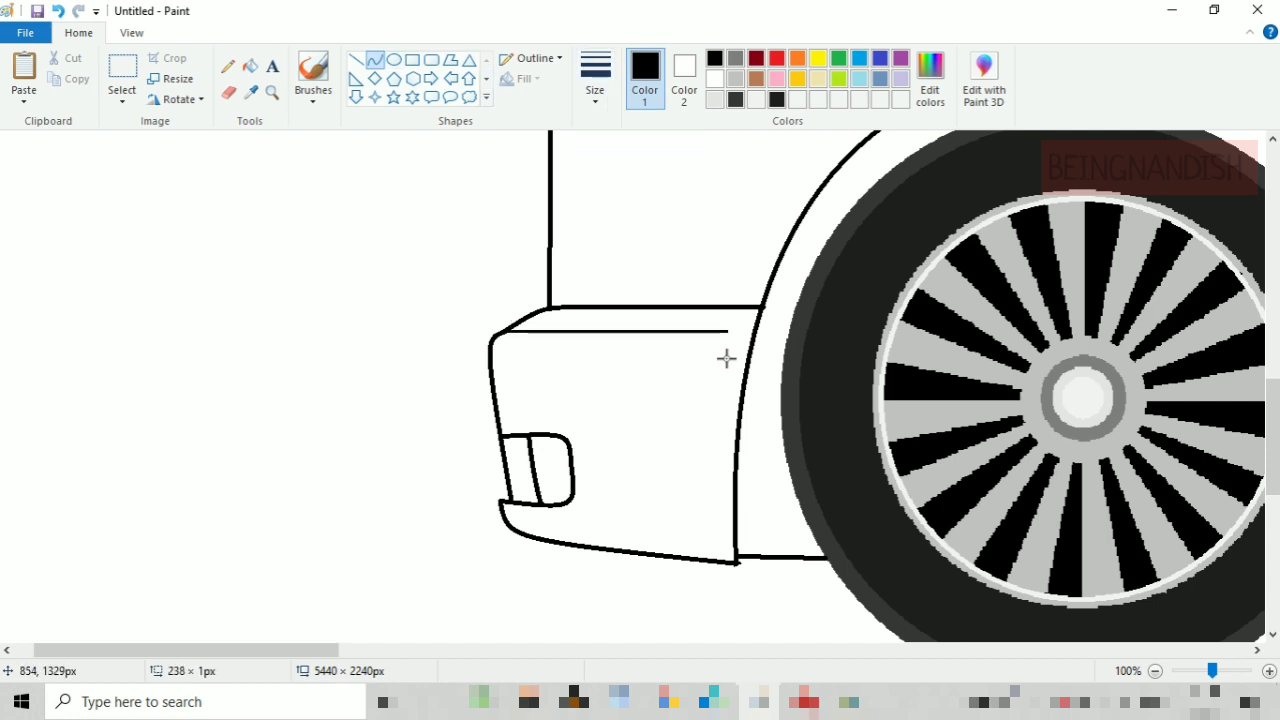
- Draw a 238 px horizontal crease below the bumper's top edge and a narrow tapered groove beside the wheel arch
left_click(375, 59)
mouse_move(605, 476)
left_mouse_down()
mouse_move(732, 488)
mouse_move(594, 482)
left_mouse_up()
- Rework the front edge above the bumper with a small curved step at its base and a thicker 215 px vertical line
scroll(671, 416, "up", 3)
left_click(228, 92)
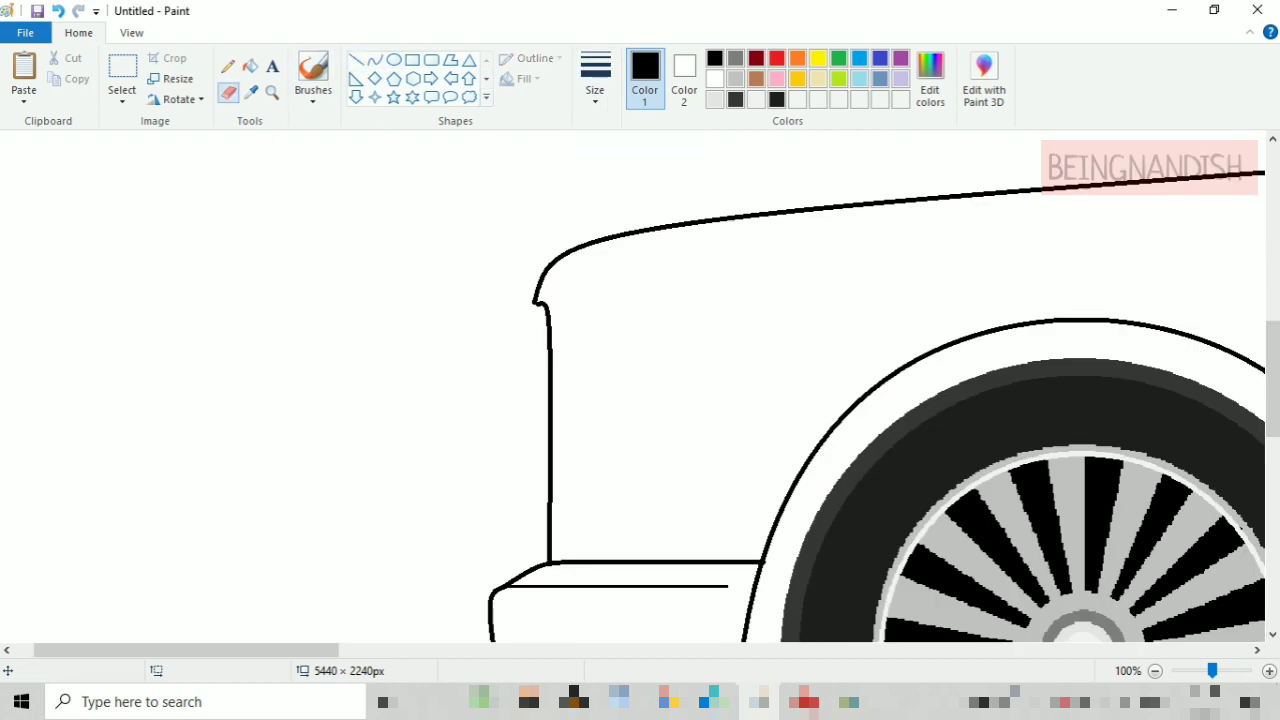
left_click(356, 60)
left_click_drag(549, 495, 549, 538)
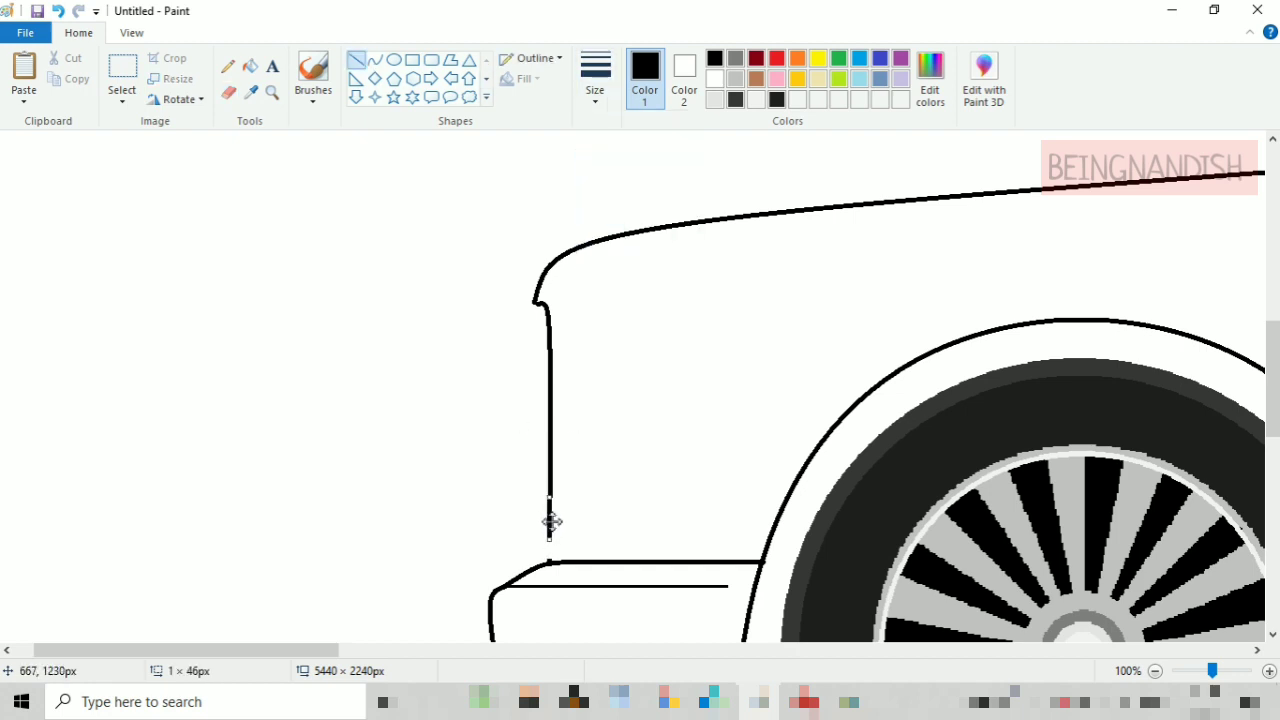
left_click(228, 92)
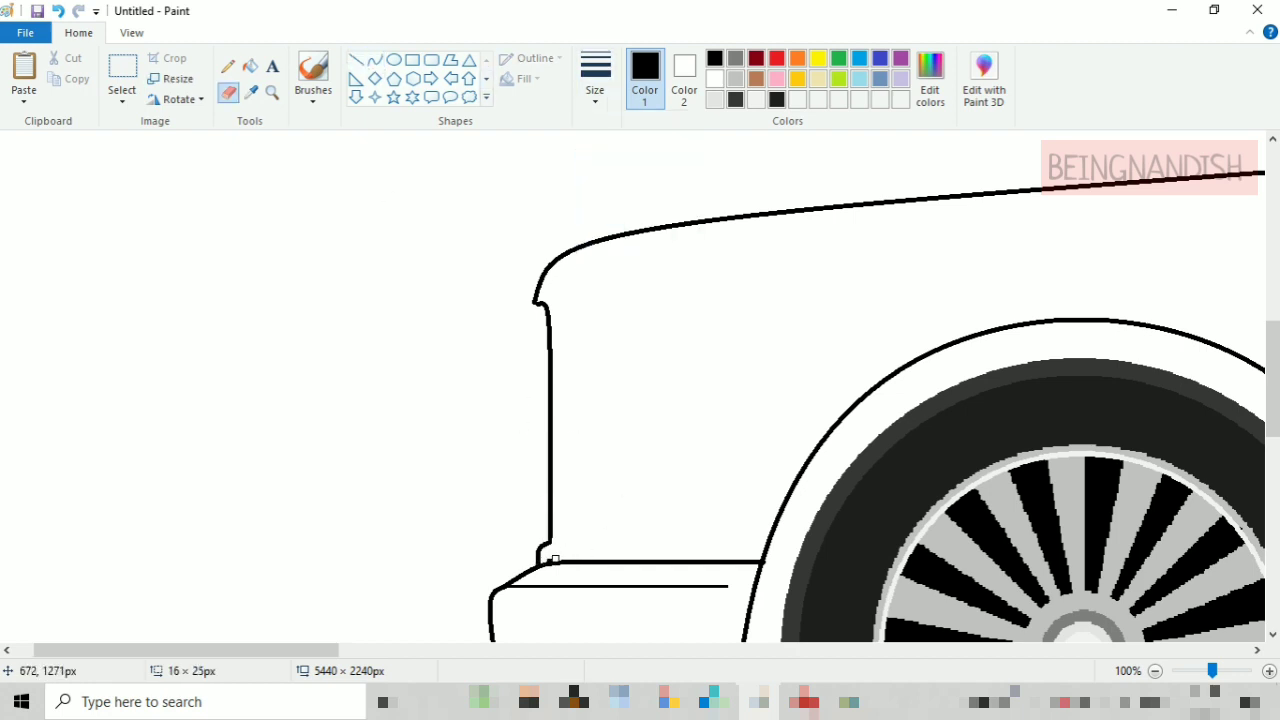
left_click(356, 60)
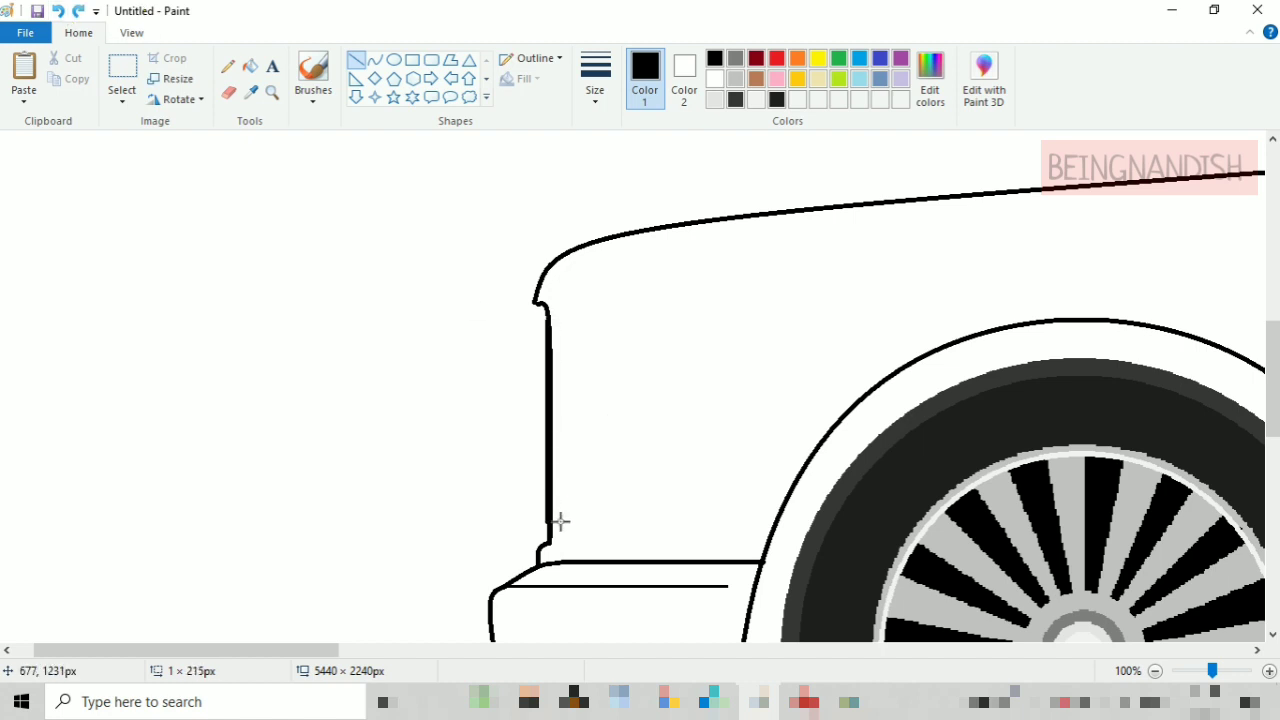
- Draw a headlight behind the front edge from two overlapping tall, narrow ellipses with a thinner outline, and add an inner highlight curve
left_click(595, 75)
left_click(614, 163)
left_click(394, 60)
left_click_drag(570, 360, 595, 461)
left_click_drag(588, 394, 603, 488)
left_click_drag(592, 440, 587, 440)
left_click(623, 401)
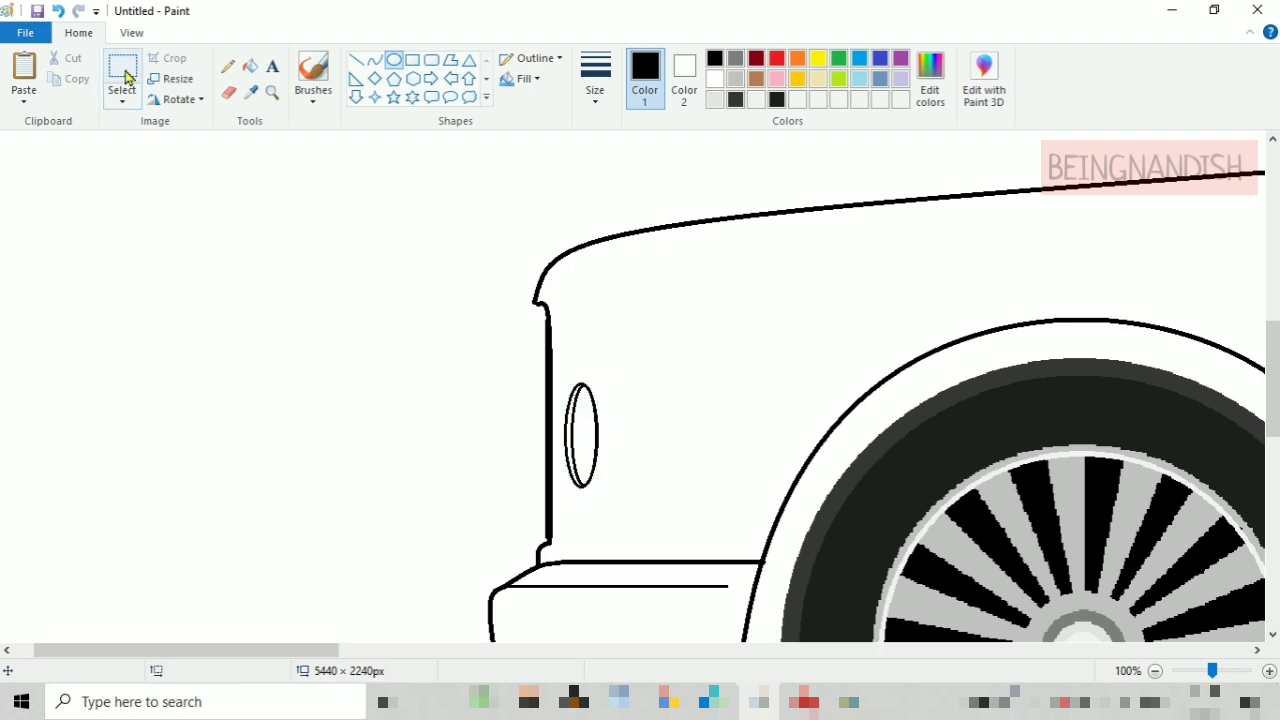
left_click(375, 60)
- Select the headlight in an area about 63 × 144 px and place a duplicate directly beside it toward the wheel
left_click(127, 75)
left_click_drag(551, 371, 612, 506)
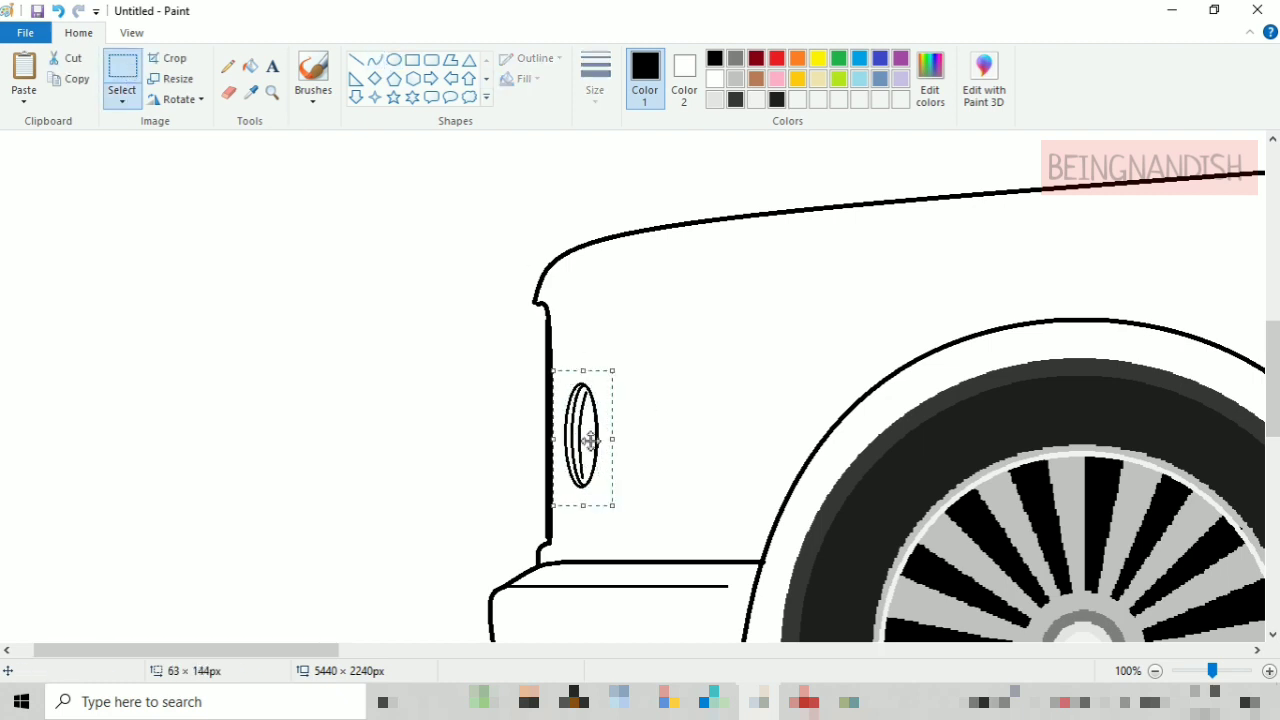
left_click_drag(585, 435, 617, 424)
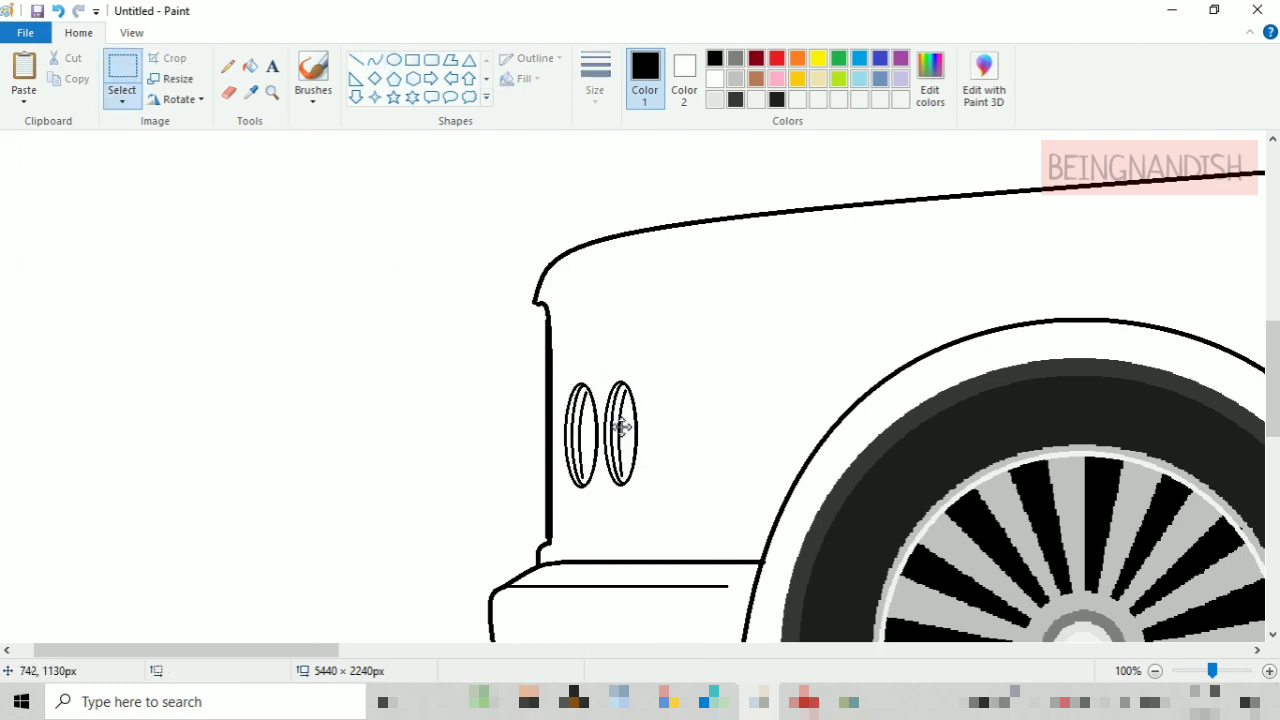
left_click(595, 363)
- Erase the vertical front edge and redraw it as a slightly bent curve about 9 × 263 px down to the bumper
left_click(229, 94)
left_click_drag(539, 300, 545, 308)
left_click(375, 60)
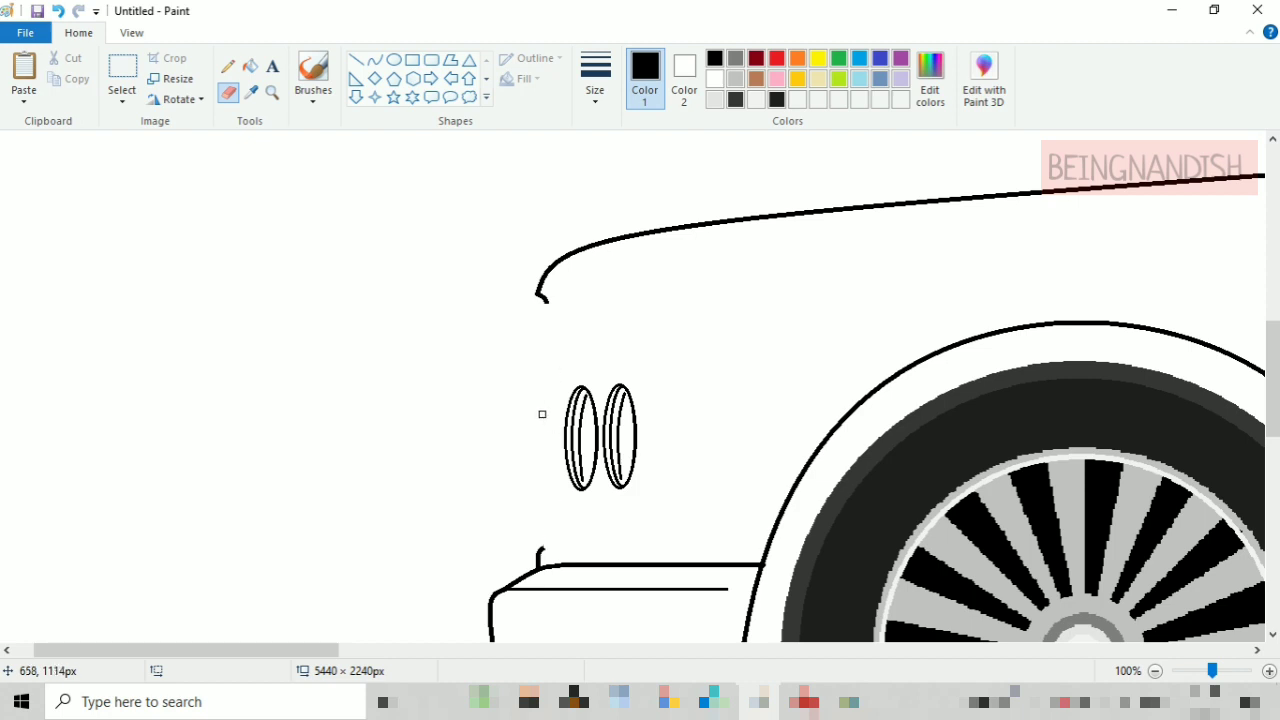
mouse_move(546, 298)
left_mouse_down()
mouse_move(538, 543)
mouse_move(546, 493)
left_mouse_up()
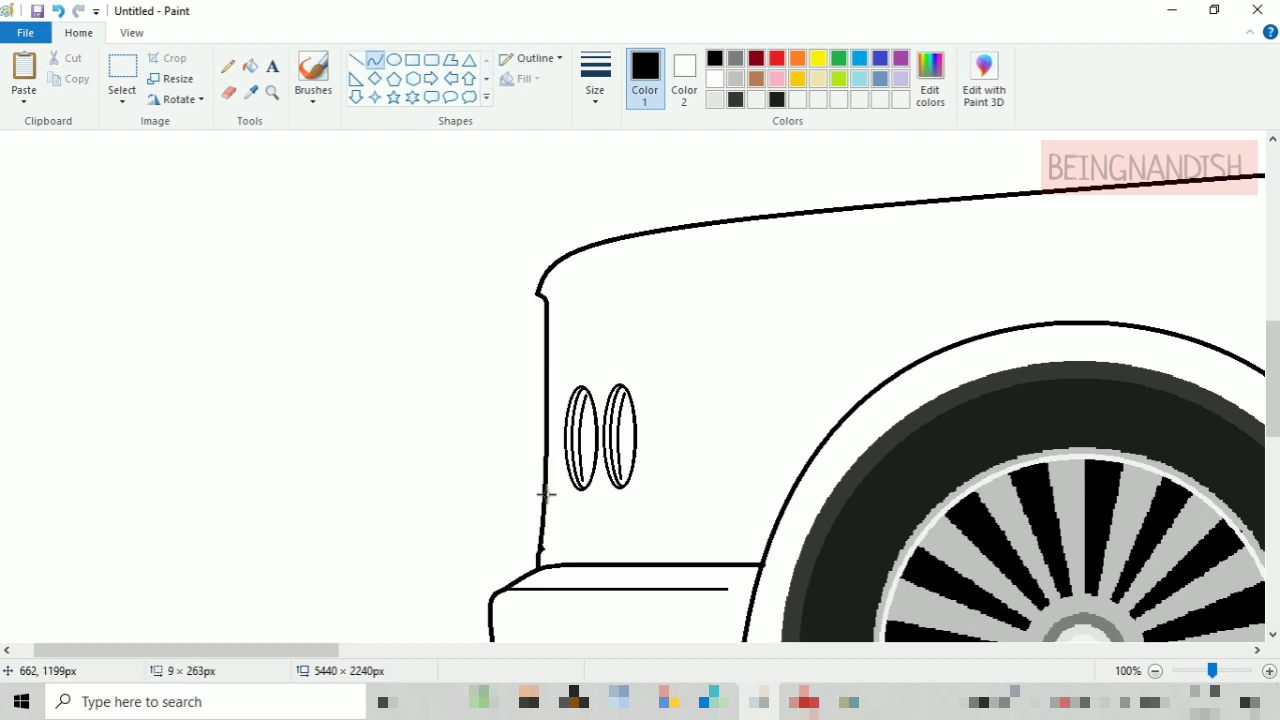
left_click(546, 494)
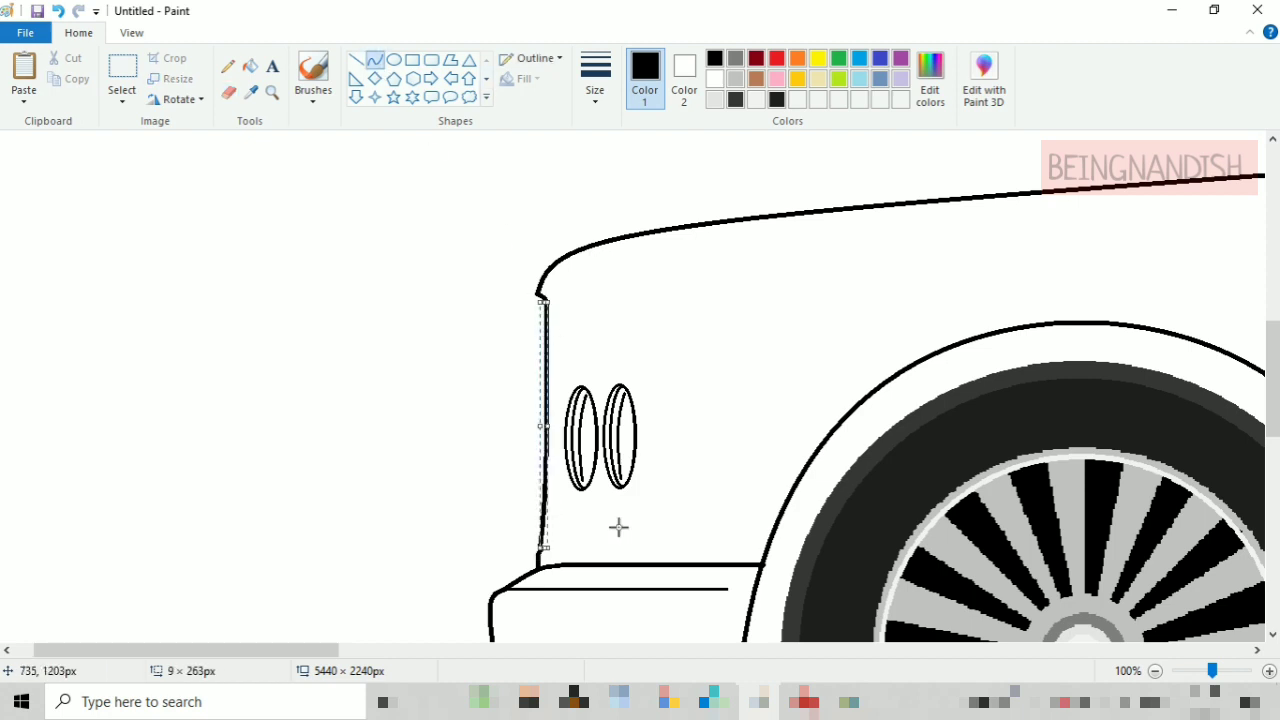
- Erase the leftover corners on the front edge and smooth its joint with the hood using a curve about 8 × 41 px
left_click(229, 93)
left_click(553, 549)
left_click(375, 60)
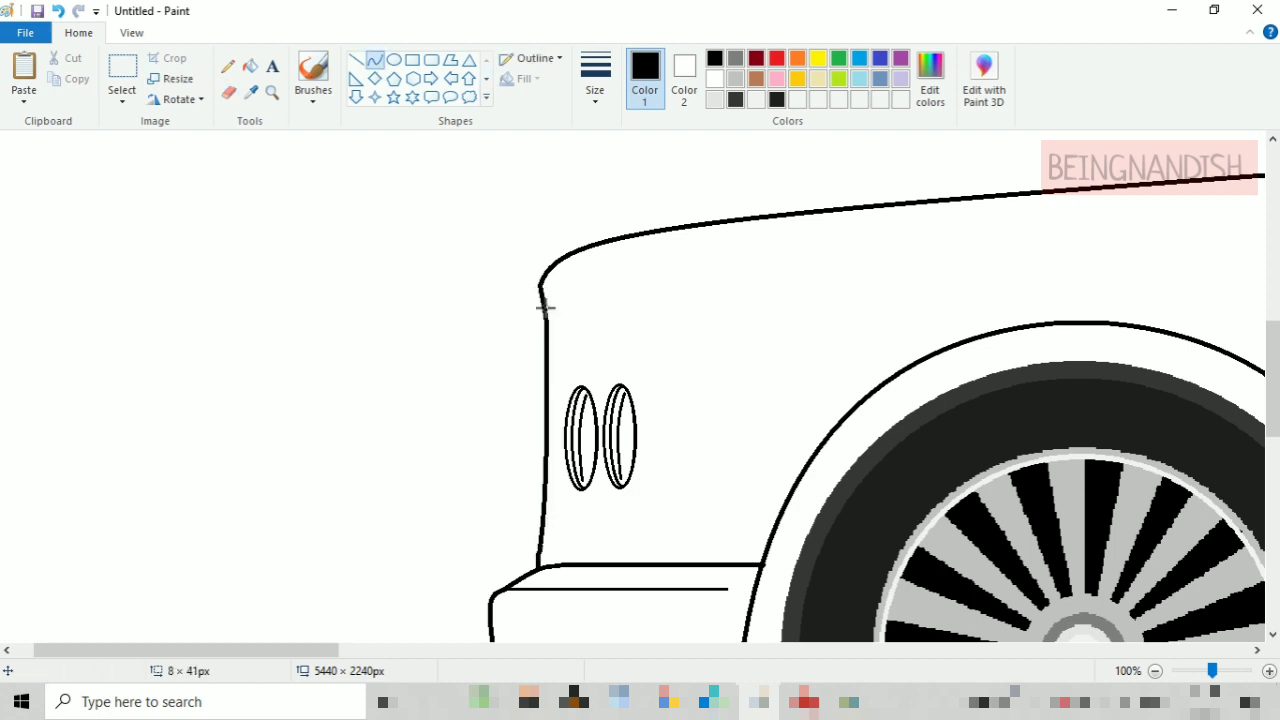
- Draw a hood crease curve from below the headlights, around their rear side and along the hood to the windshield base
left_click(131, 32)
left_click(60, 75)
scroll(423, 309, "up", 3)
left_click(78, 32)
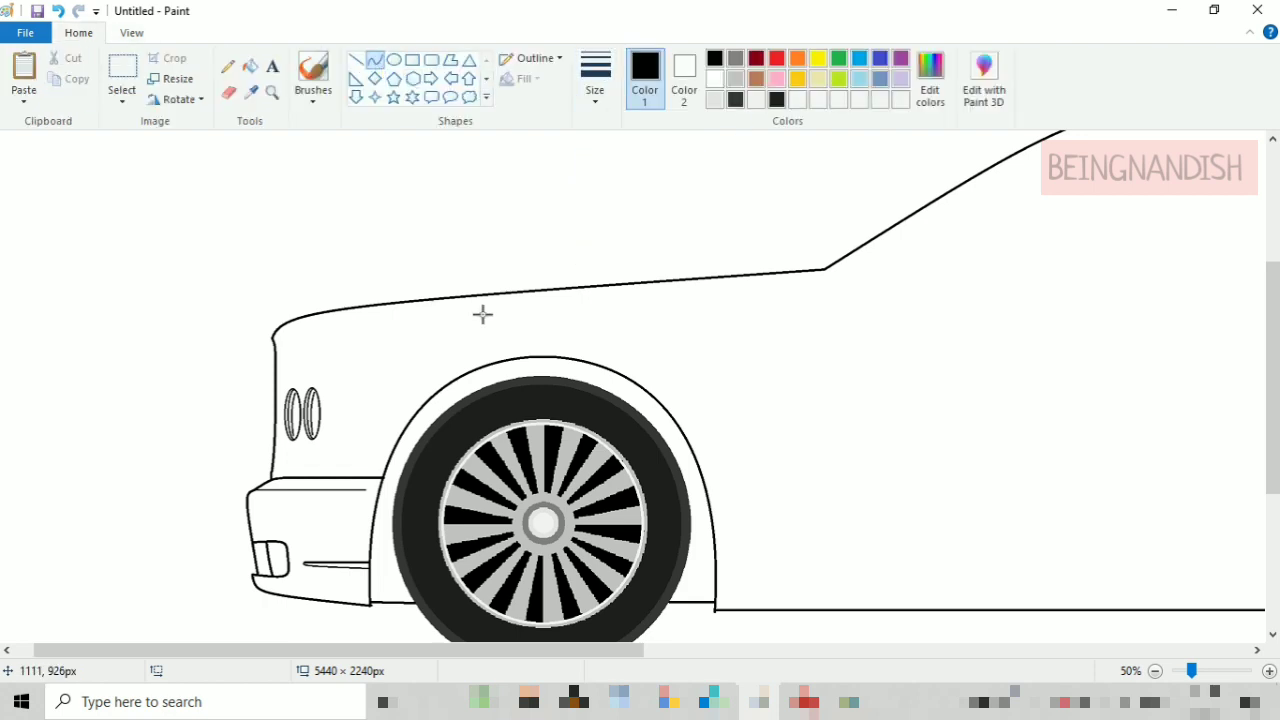
mouse_move(330, 413)
left_mouse_down()
mouse_move(751, 294)
mouse_move(829, 287)
left_mouse_up()
left_click_drag(420, 310, 296, 320)
- Draw a curve about 118 × 202 px from the hood crease over and around the front of the headlights, extended down to the bumper
left_click(131, 32)
left_click(24, 75)
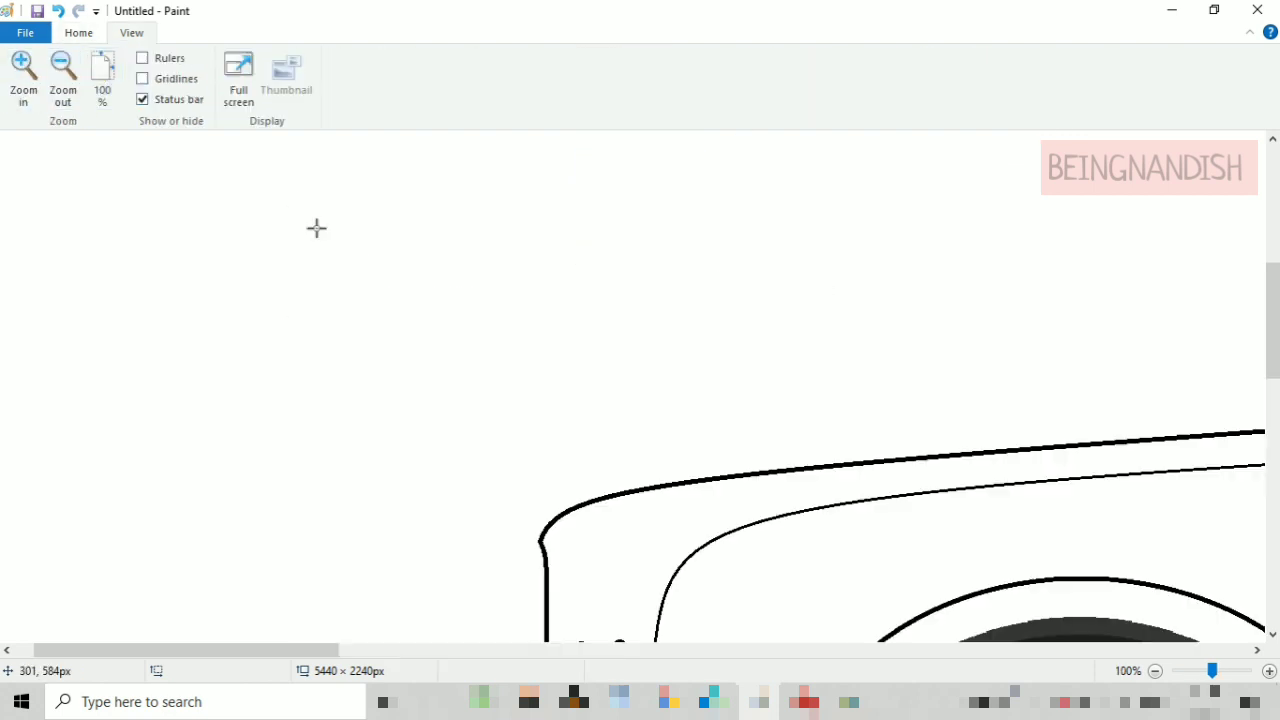
scroll(647, 327, "down", 3)
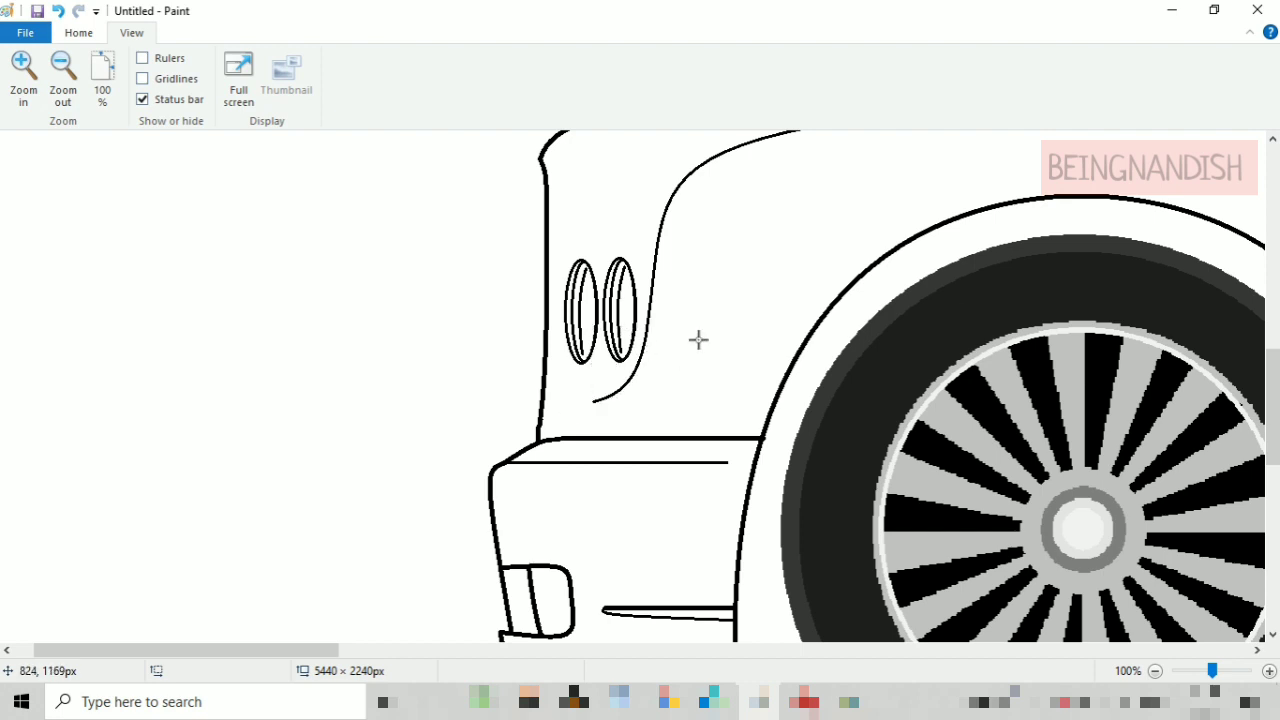
mouse_move(669, 196)
left_mouse_down()
mouse_move(549, 397)
mouse_move(556, 219)
left_mouse_up()
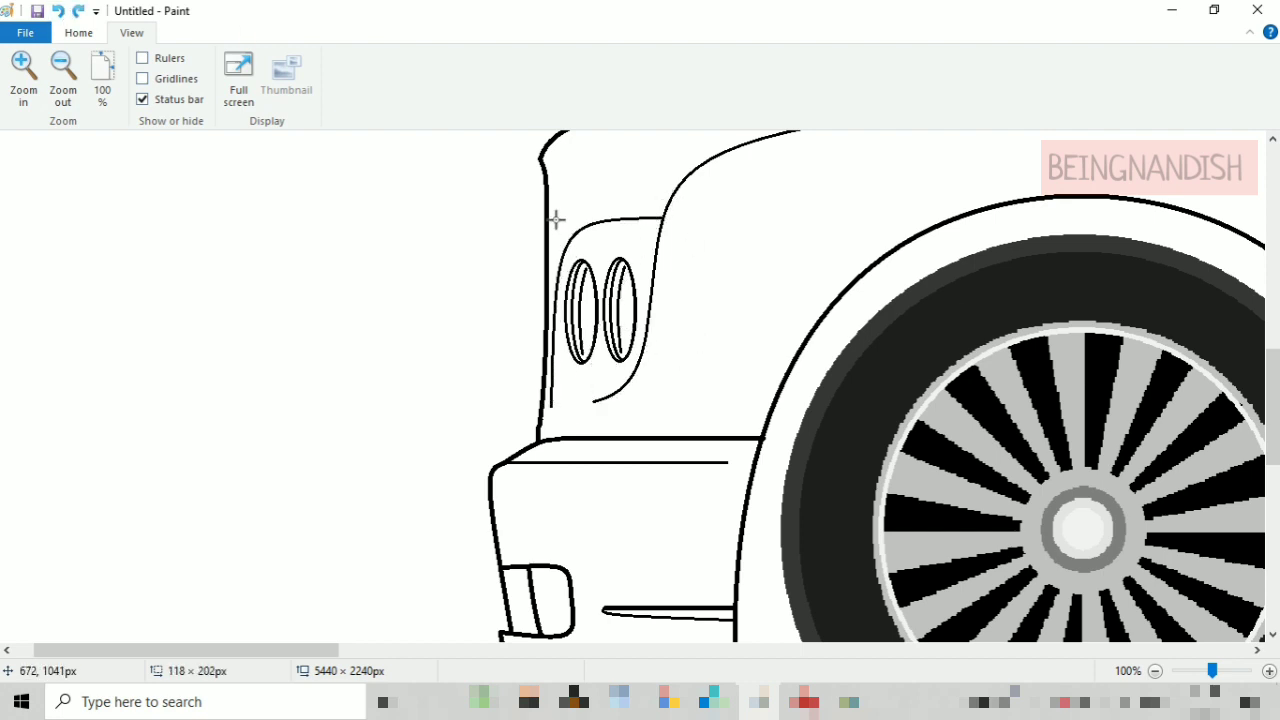
left_click(553, 224)
left_click_drag(549, 312, 556, 312)
left_click(78, 32)
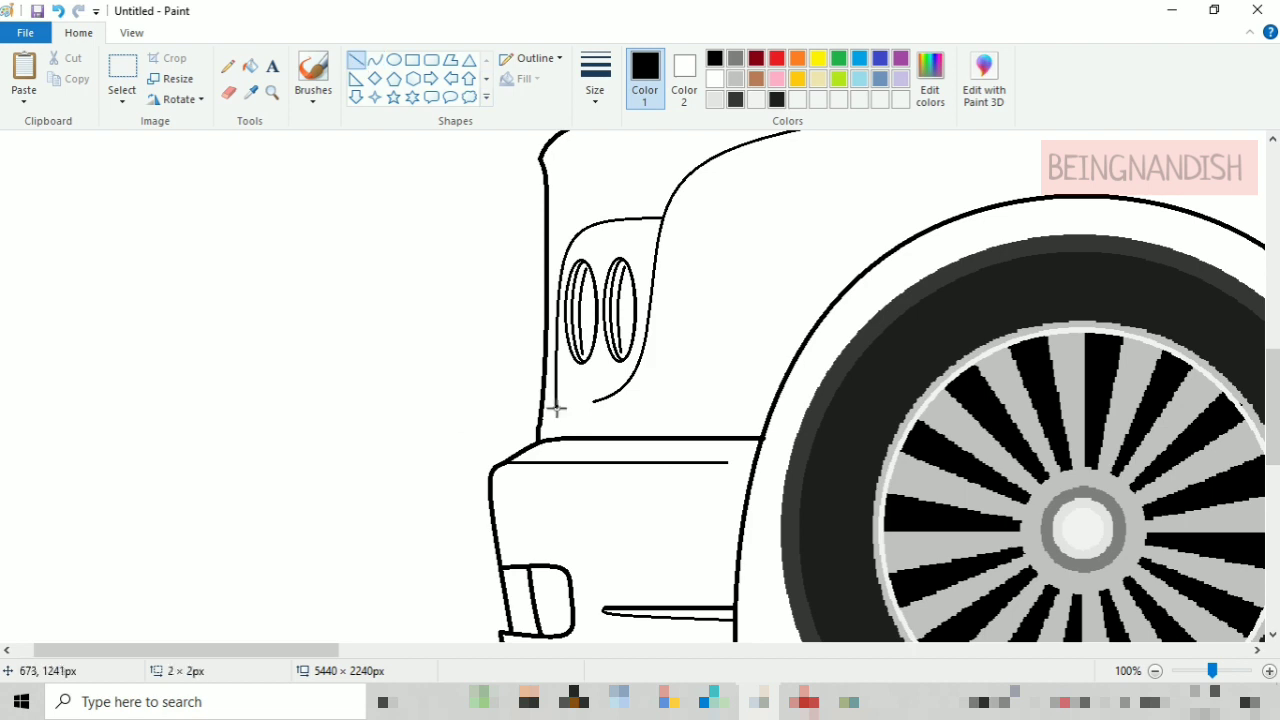
- Draw a slightly bent seam from the hood's front edge down to the top of the headlight surround
scroll(466, 305, "up", 2)
left_click_drag(603, 240, 629, 342)
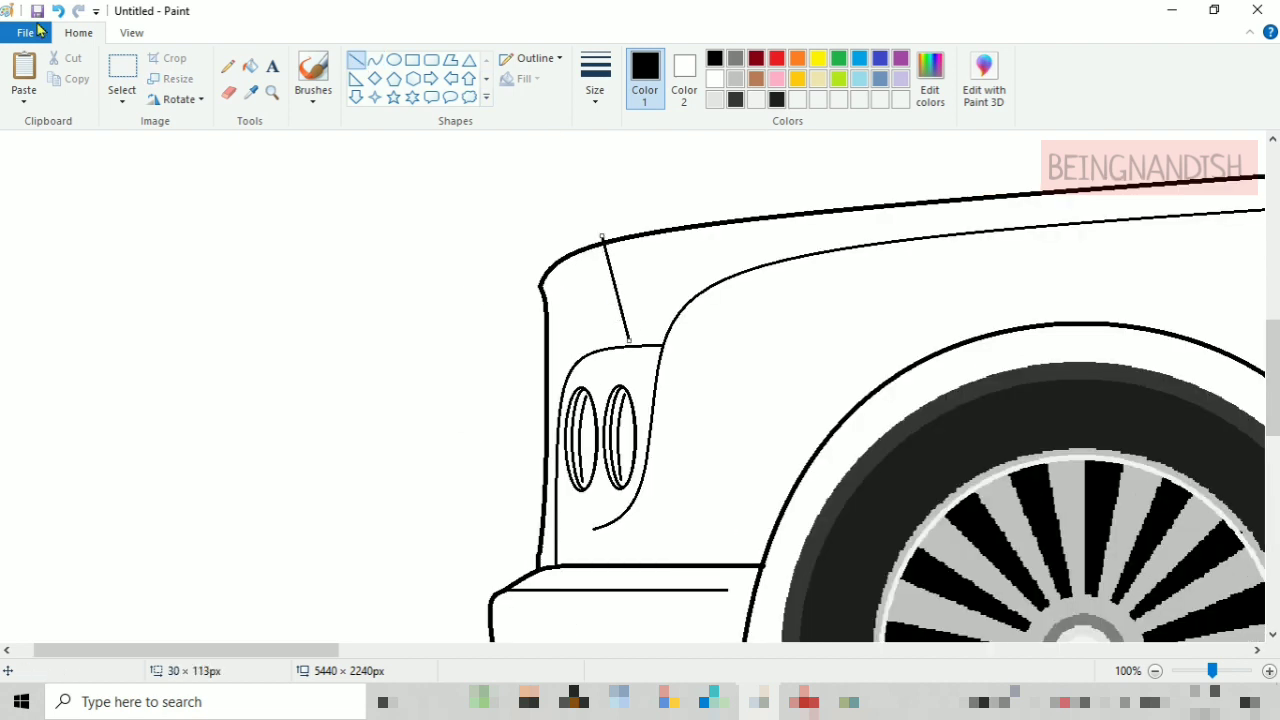
mouse_move(601, 243)
left_mouse_down()
mouse_move(618, 283)
mouse_move(595, 287)
left_mouse_up()
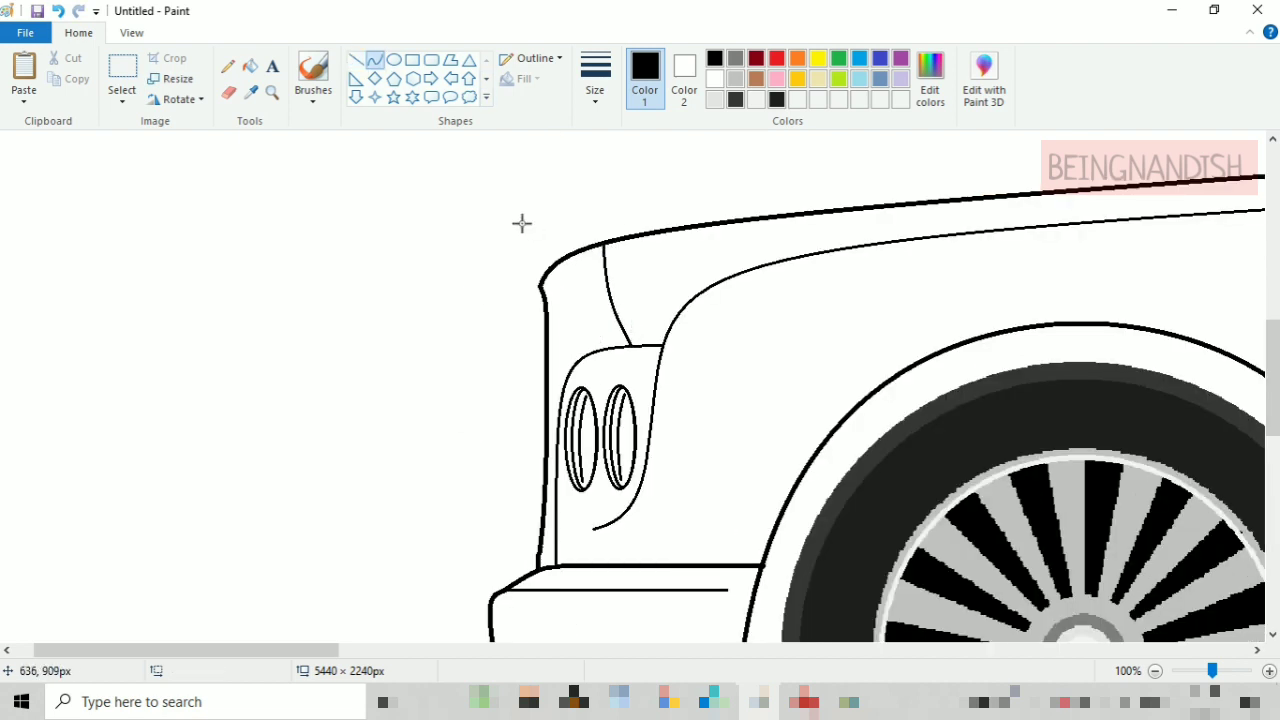
- Draw a horizontal sill line about 1775 px long between the wheel arches, parallel to and above the car's lower edge
left_click(130, 33)
scroll(484, 366, "down", 2)
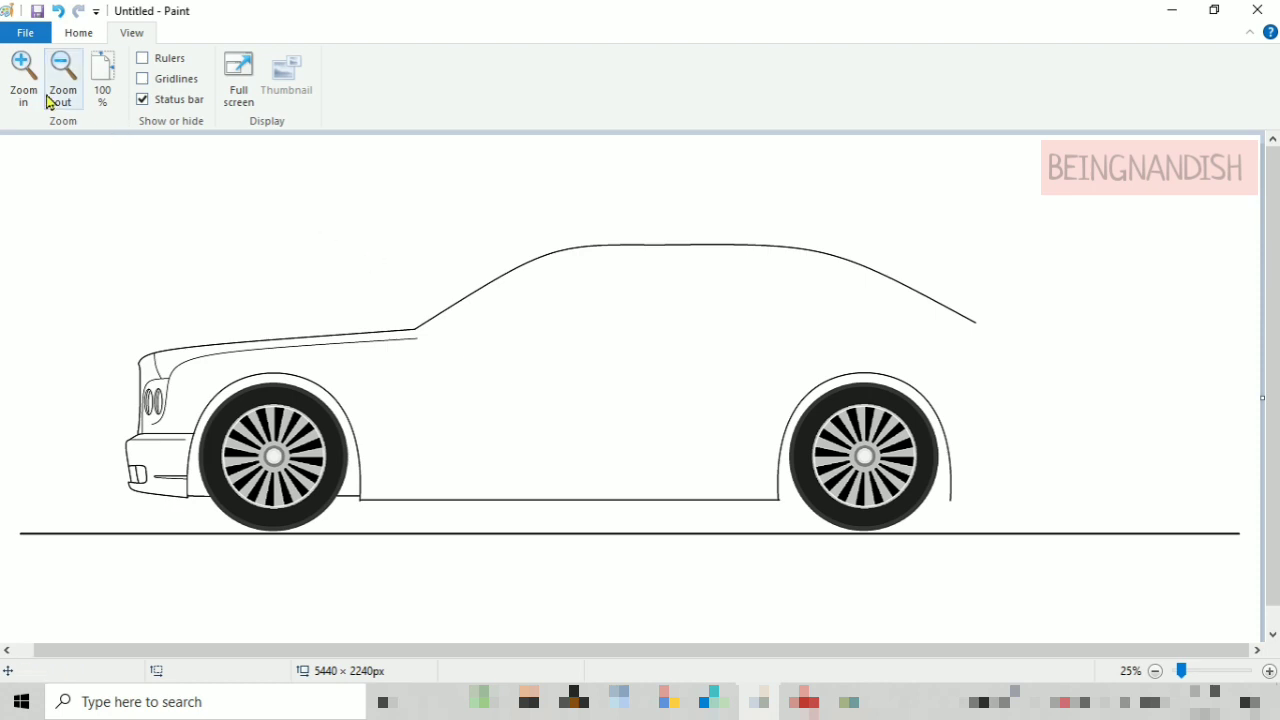
left_click(23, 70)
left_click(78, 33)
left_click_drag(370, 660, 313, 660)
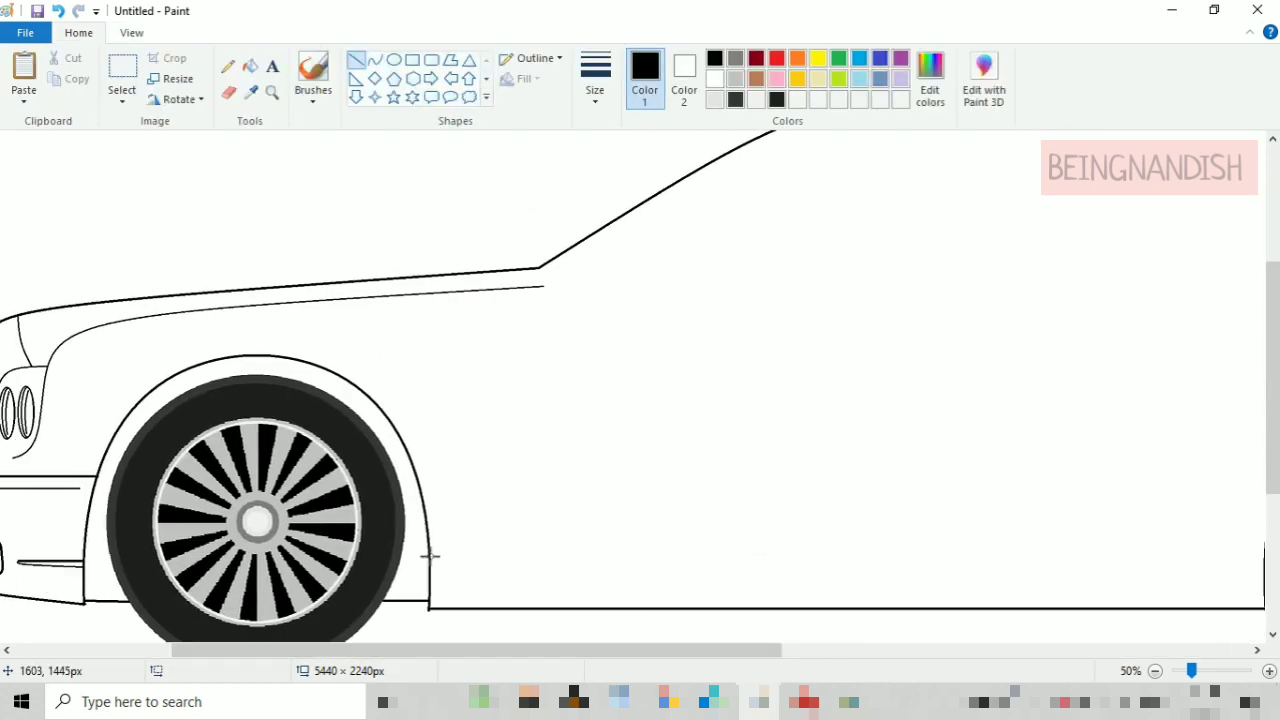
left_click_drag(429, 557, 1264, 557)
left_click_drag(887, 557, 886, 560)
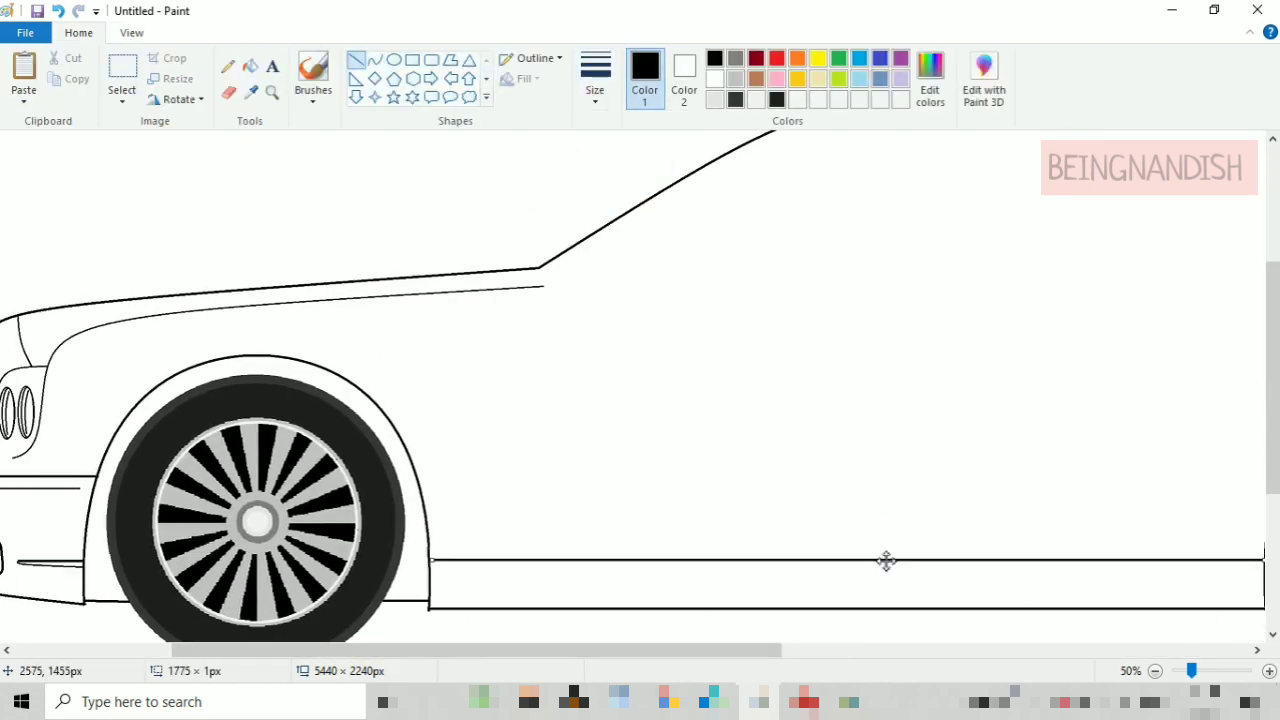
left_click(820, 625)
- Draw the windshield's inner curve parallel to the sloping front pillar and close it against the roof with a short curve
left_click_drag(761, 652, 851, 660)
scroll(640, 420, "up", 2)
scroll(640, 420, "down", 1)
left_click(375, 59)
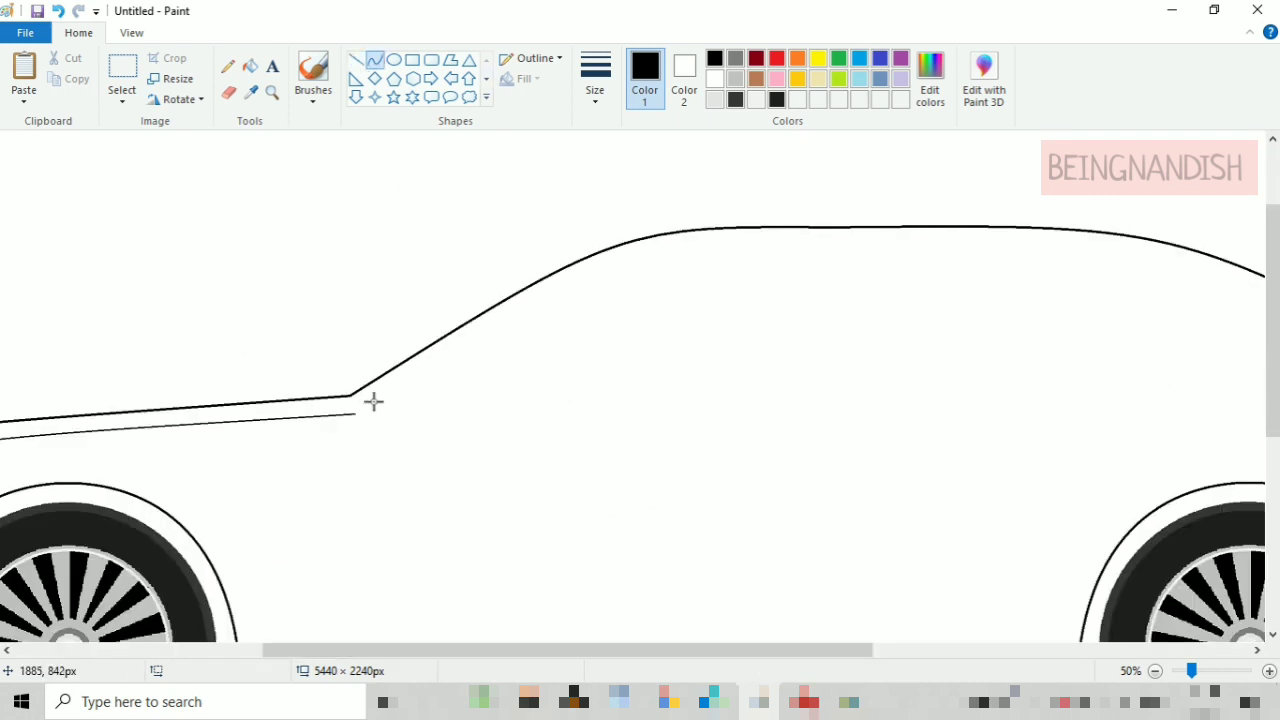
left_click_drag(373, 401, 633, 245)
left_click(552, 288)
left_click(549, 289)
left_click(642, 248)
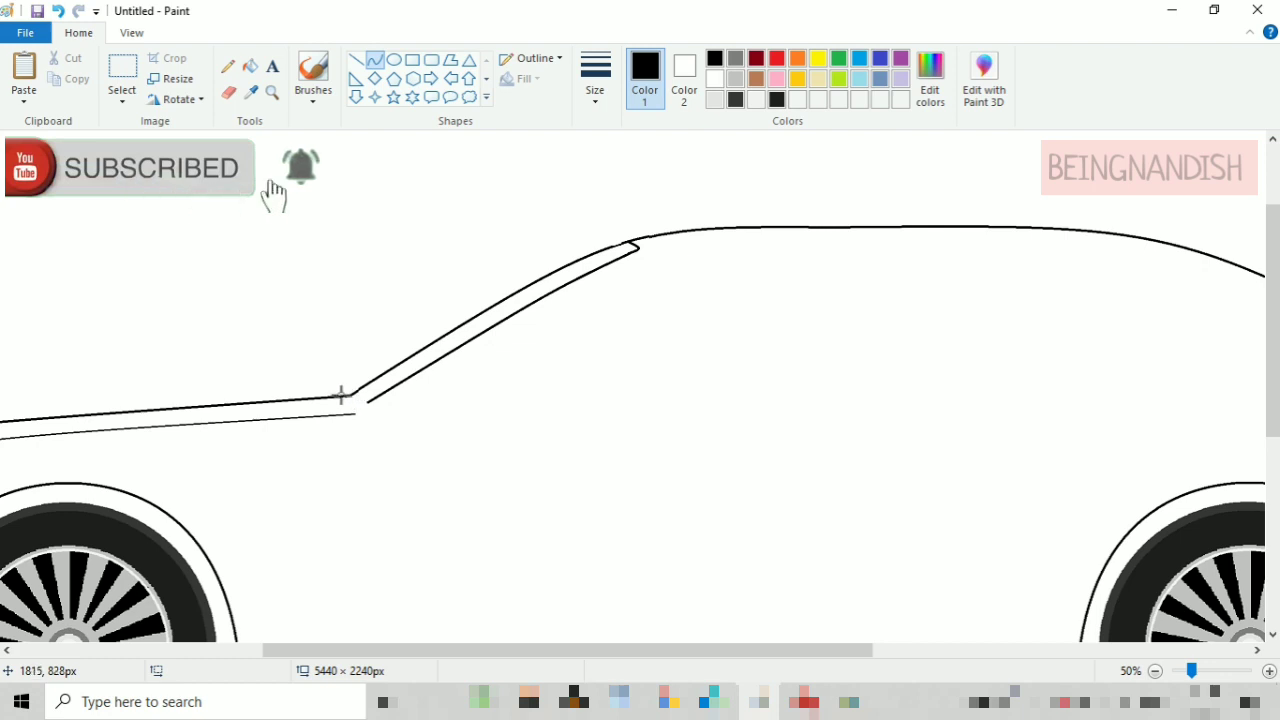
- Draw a shallow curve rearward from the windshield base and extend it with a horizontal window-sill line about 907 px long
mouse_move(344, 395)
left_mouse_down()
mouse_move(482, 404)
mouse_move(449, 401)
left_mouse_up()
left_click(371, 410)
left_click(371, 410)
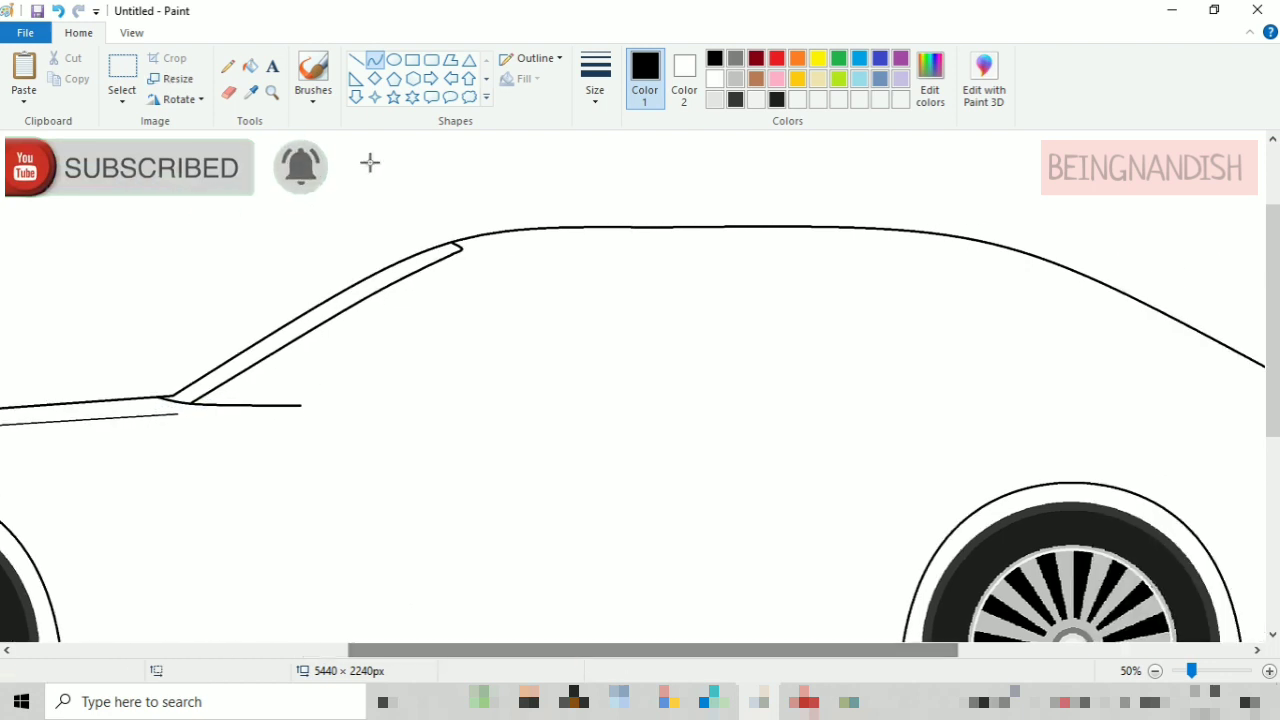
left_click(356, 59)
left_click_drag(296, 405, 722, 405)
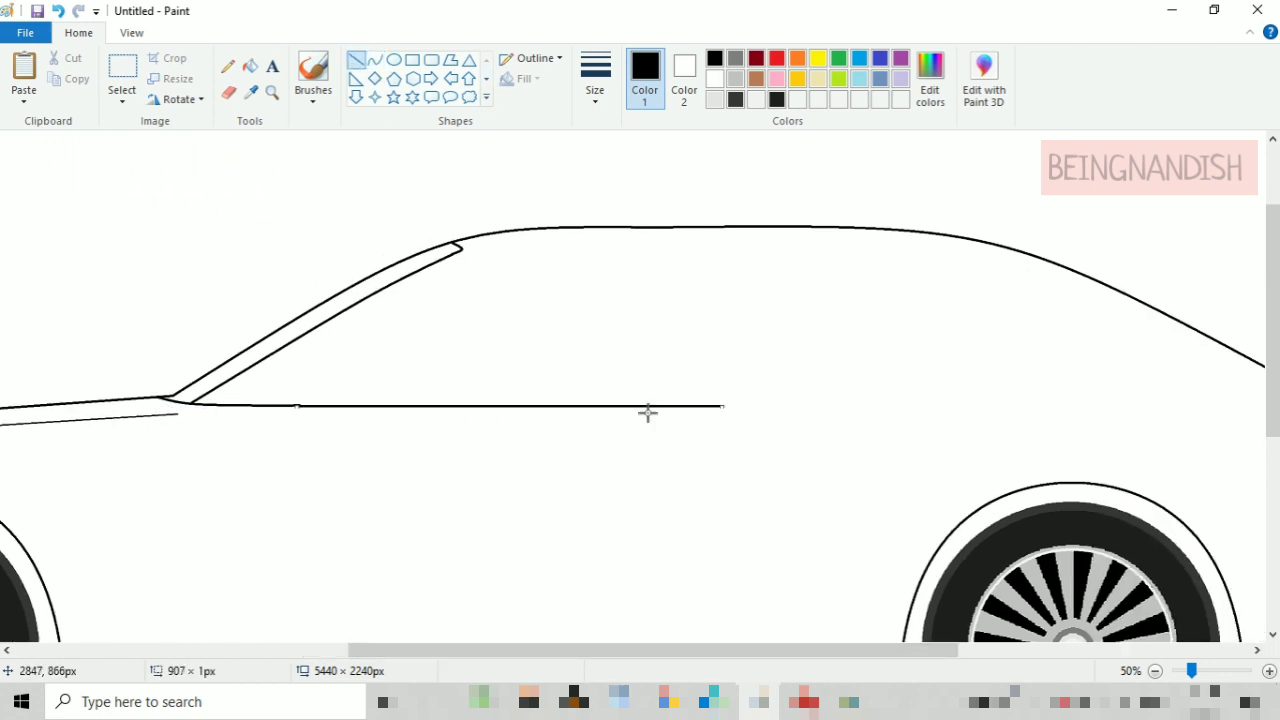
- Draw the side window's front edge parallel to the windshield, curving at the top into a straight upper edge below the roof
mouse_move(220, 404)
left_mouse_down()
mouse_move(554, 250)
mouse_move(781, 266)
left_mouse_up()
left_click(486, 249)
left_click(509, 263)
left_click(356, 59)
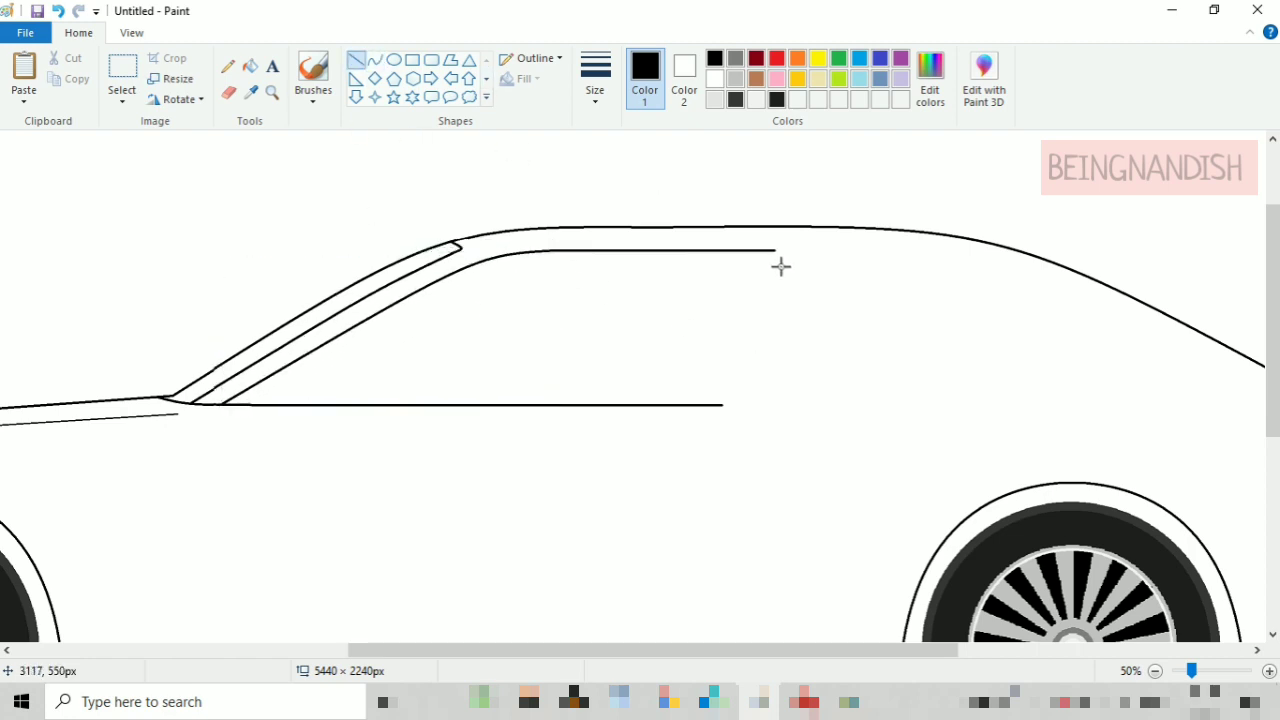
left_click_drag(903, 291, 1012, 397)
left_click(871, 253)
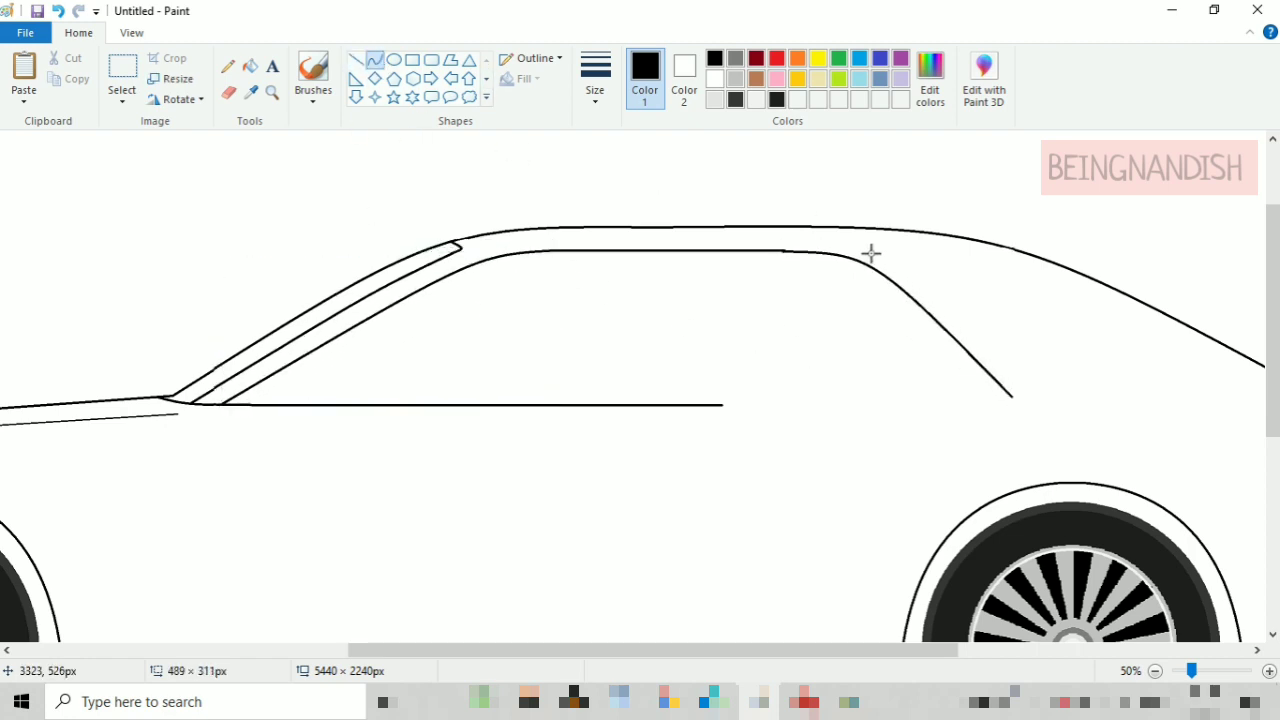
left_click(905, 296)
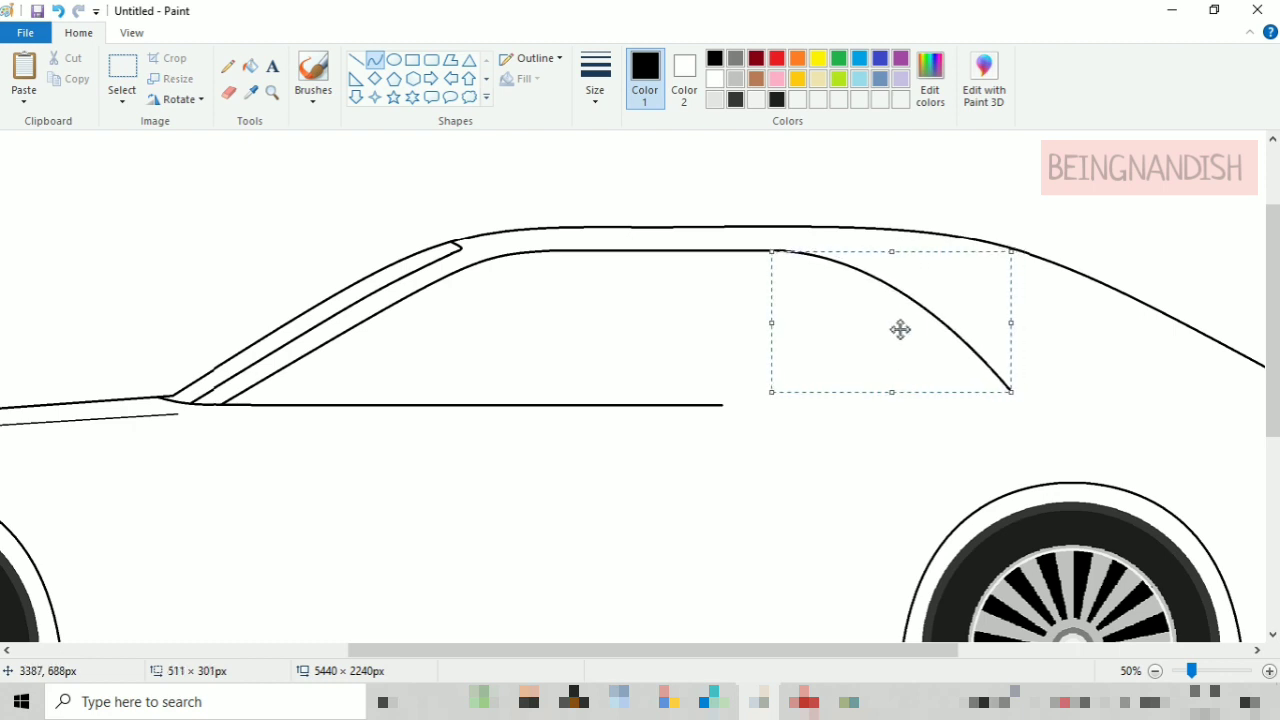
left_click(58, 11)
- Draw the side window's sloping rear edge as a curve about 535 × 305 px from the end of its upper edge
left_click_drag(782, 251, 1021, 393)
left_click_drag(874, 246, 851, 252)
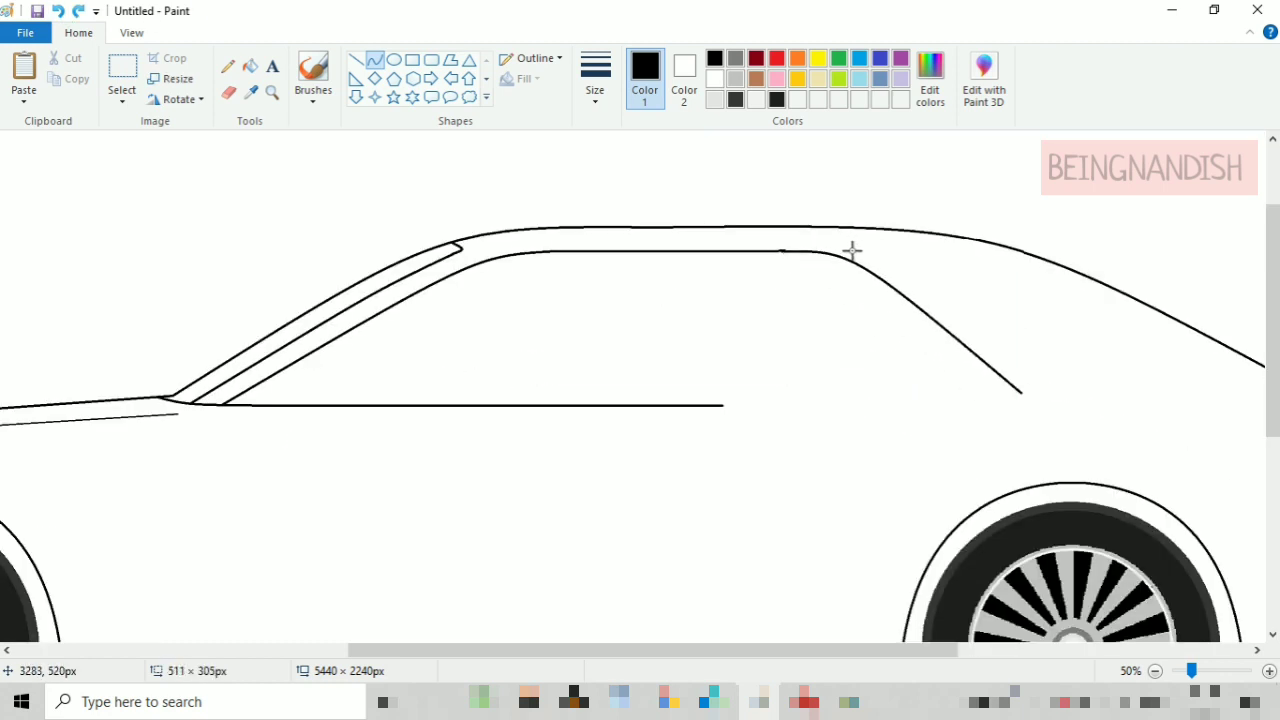
left_click(891, 276)
left_click_drag(1022, 323, 1032, 321)
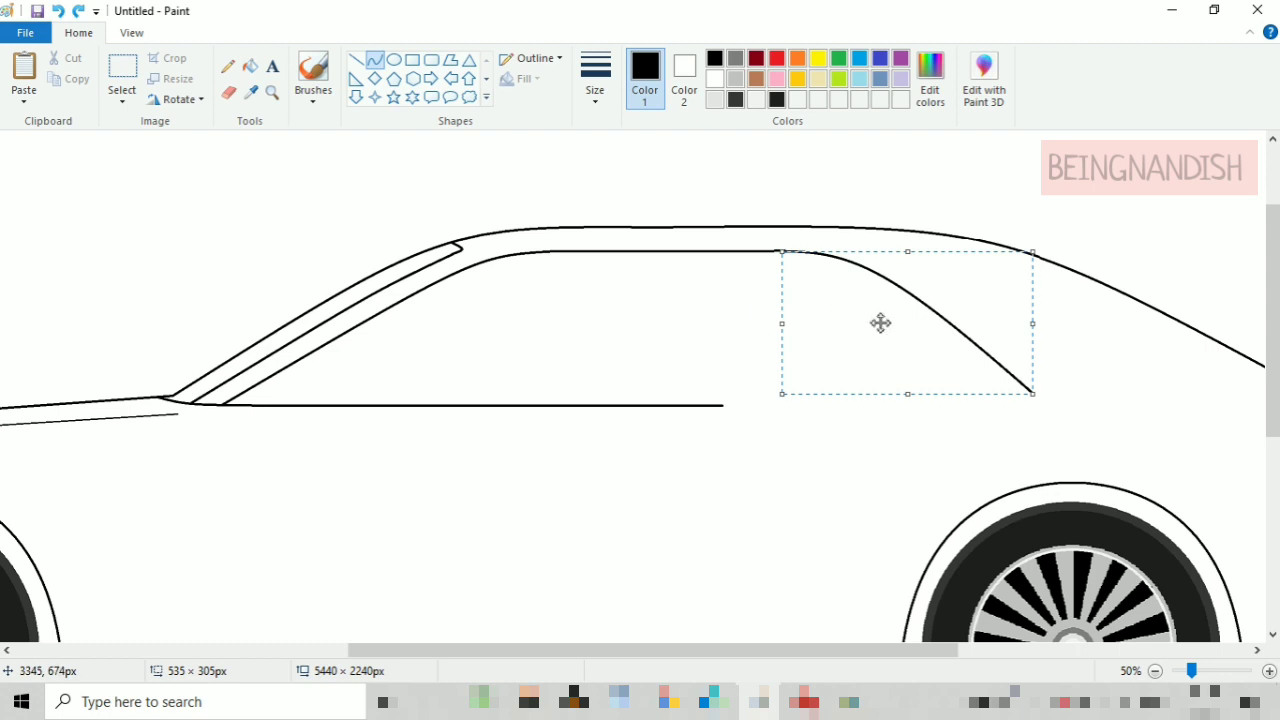
- Erase the uneven joint between the side window's upper edge and its rear curve
left_click(130, 34)
left_click(22, 72)
left_click_drag(475, 650, 693, 650)
scroll(693, 640, "down", 1)
left_click(78, 32)
left_click(228, 92)
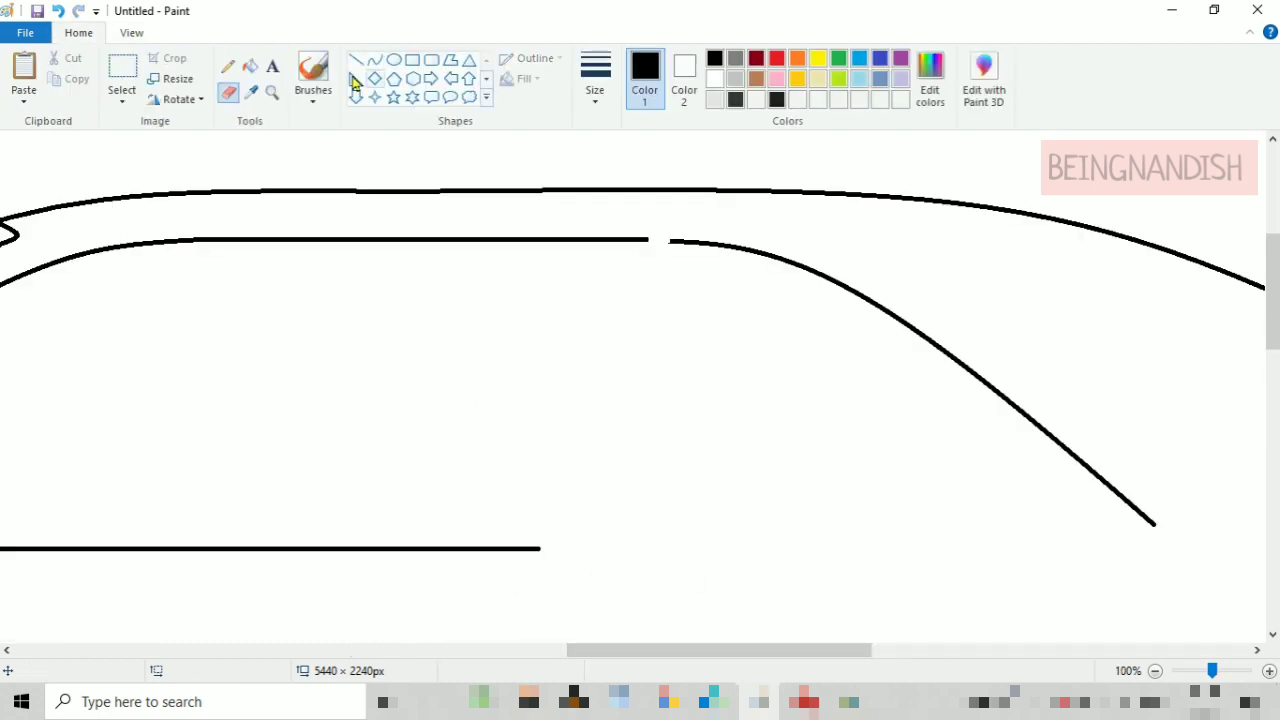
left_click(122, 70)
left_click_drag(669, 231, 1183, 571)
left_click_drag(1040, 430, 1017, 428)
left_click(58, 11)
left_click_drag(663, 234, 1120, 580)
- Select the window's rear curve with a free-form selection and move it to meet the upper edge
left_click(122, 95)
left_click(182, 164)
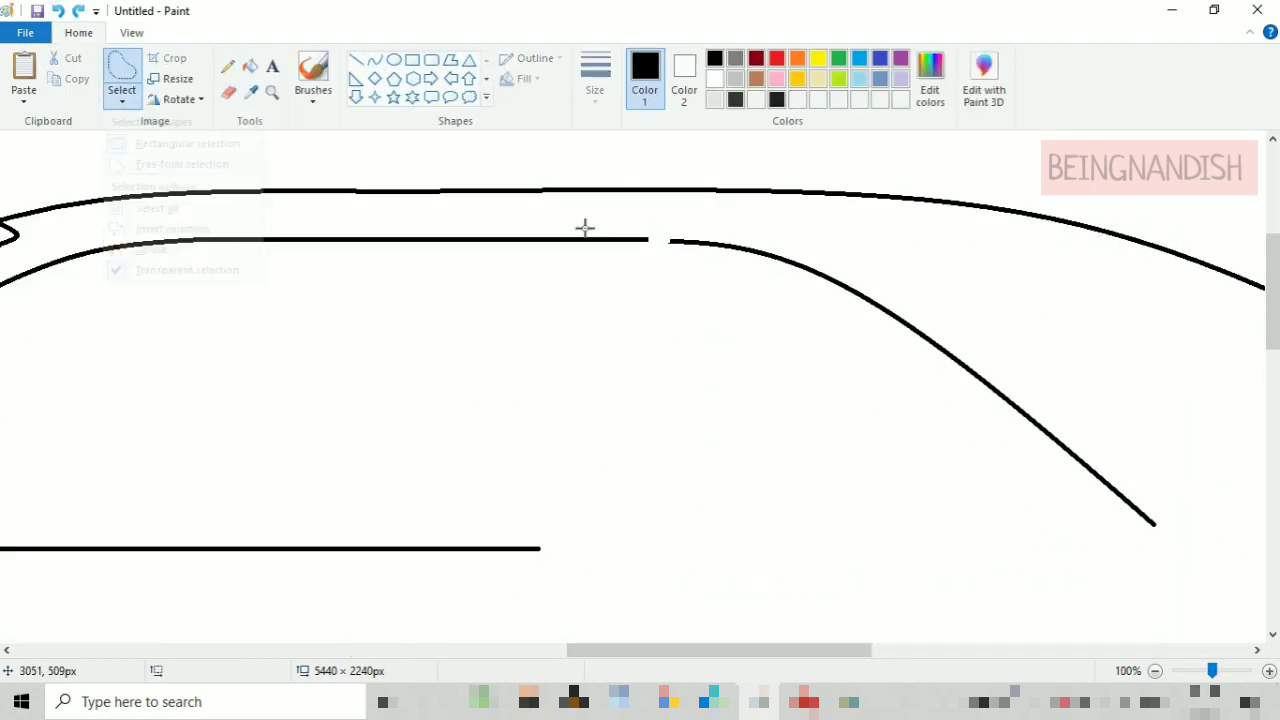
left_click_drag(674, 226, 693, 224)
left_click(551, 366)
- Extend the side window's lower edge with a gently rising curve to just below the end of its rear edge
left_click(131, 32)
left_click(62, 80)
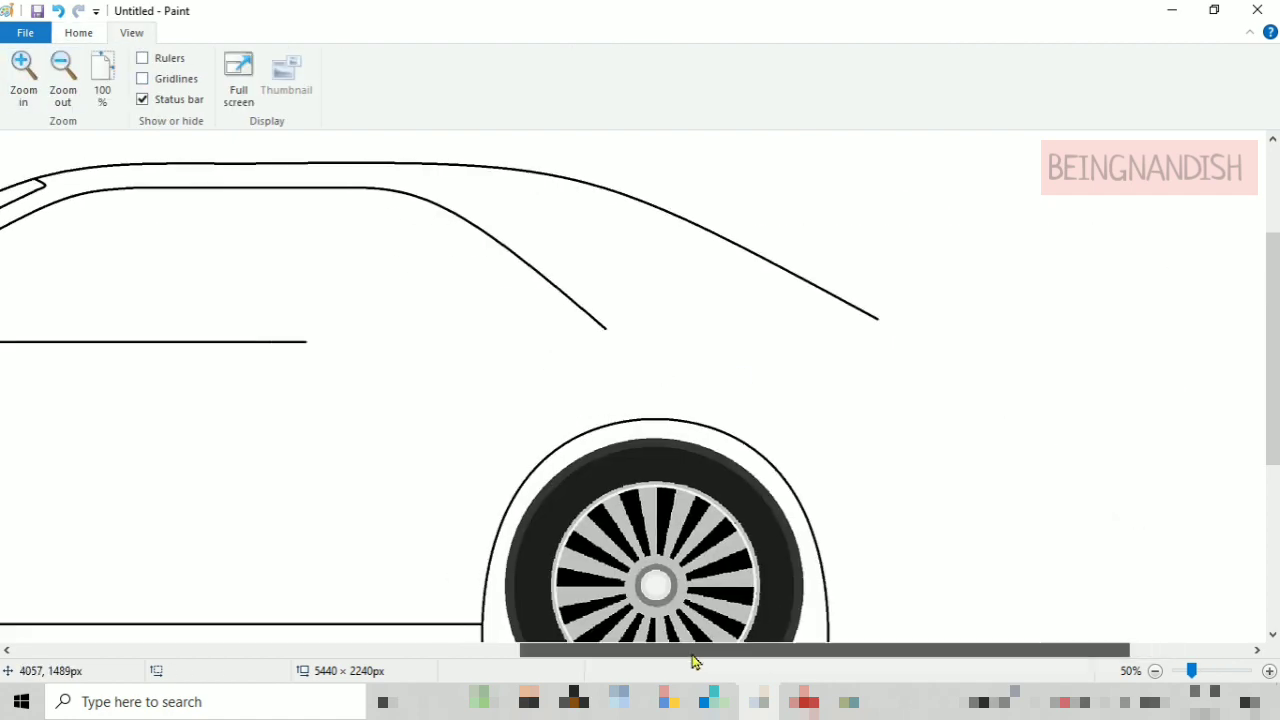
left_click_drag(692, 654, 550, 654)
left_click(78, 32)
left_click(375, 59)
left_click(228, 92)
mouse_move(662, 342)
left_mouse_down()
mouse_move(650, 342)
mouse_move(944, 328)
left_mouse_up()
left_click(960, 327)
left_click(375, 59)
left_click_drag(790, 336, 754, 342)
left_click_drag(900, 332, 955, 332)
- Erase the tips at the side window's rear corner and round the corner with a curve about 35 × 30 px
left_click(131, 32)
left_click(23, 78)
left_click_drag(530, 650, 815, 650)
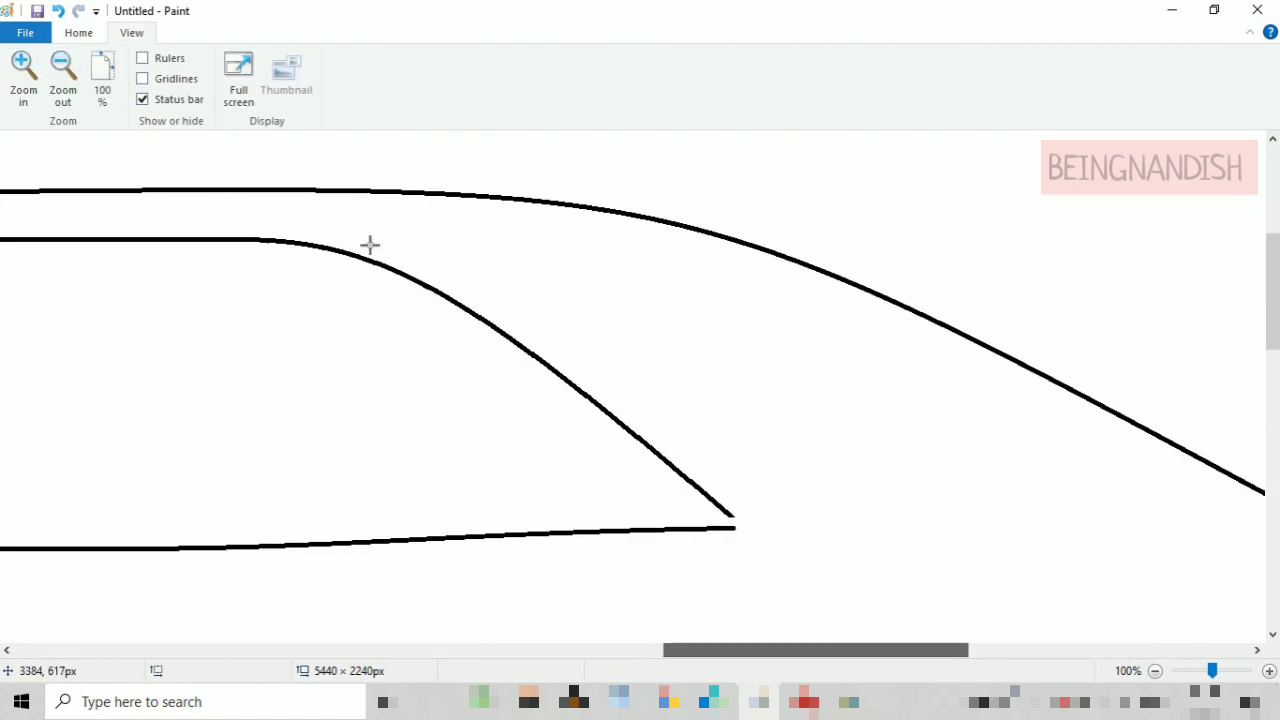
left_click(78, 32)
left_click(228, 92)
scroll(640, 385, "down", 3)
left_click_drag(718, 376, 732, 386)
left_click(374, 60)
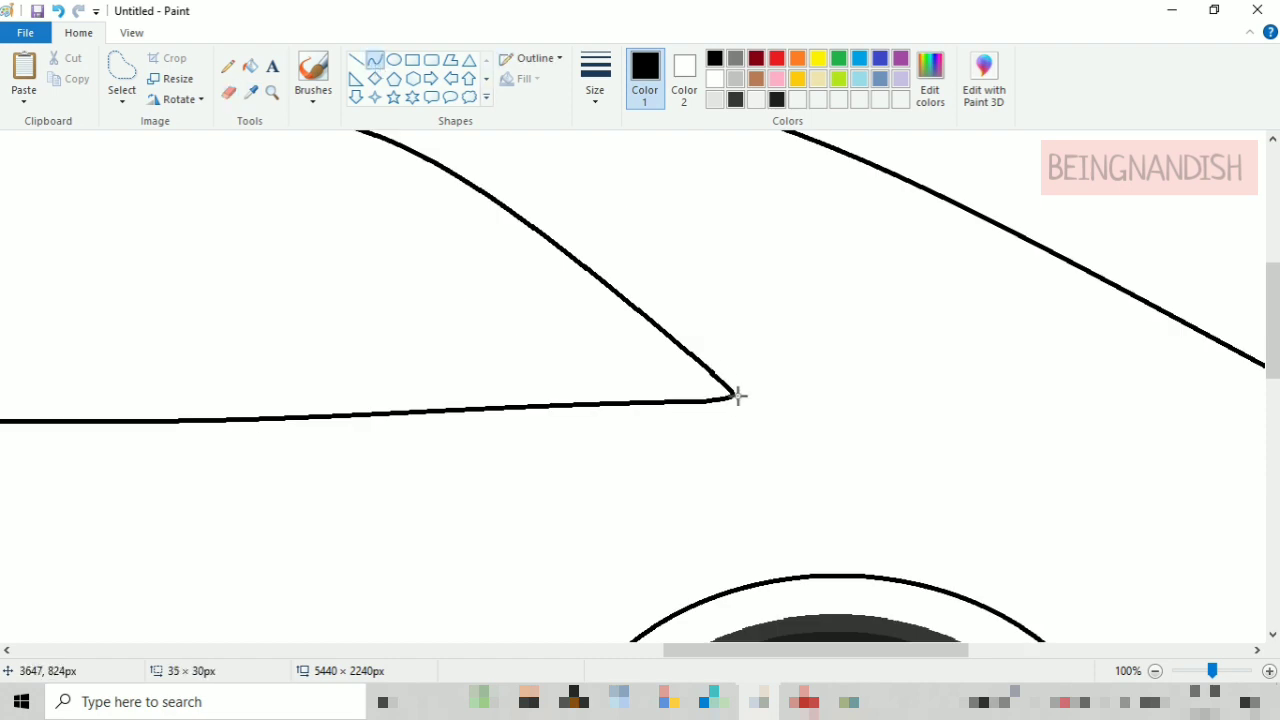
- Erase the uneven middle section of the roofline and redraw it as a straight horizontal line
scroll(741, 402, "up", 3)
left_click_drag(796, 650, 651, 651)
left_click(228, 92)
left_click_drag(918, 190, 876, 191)
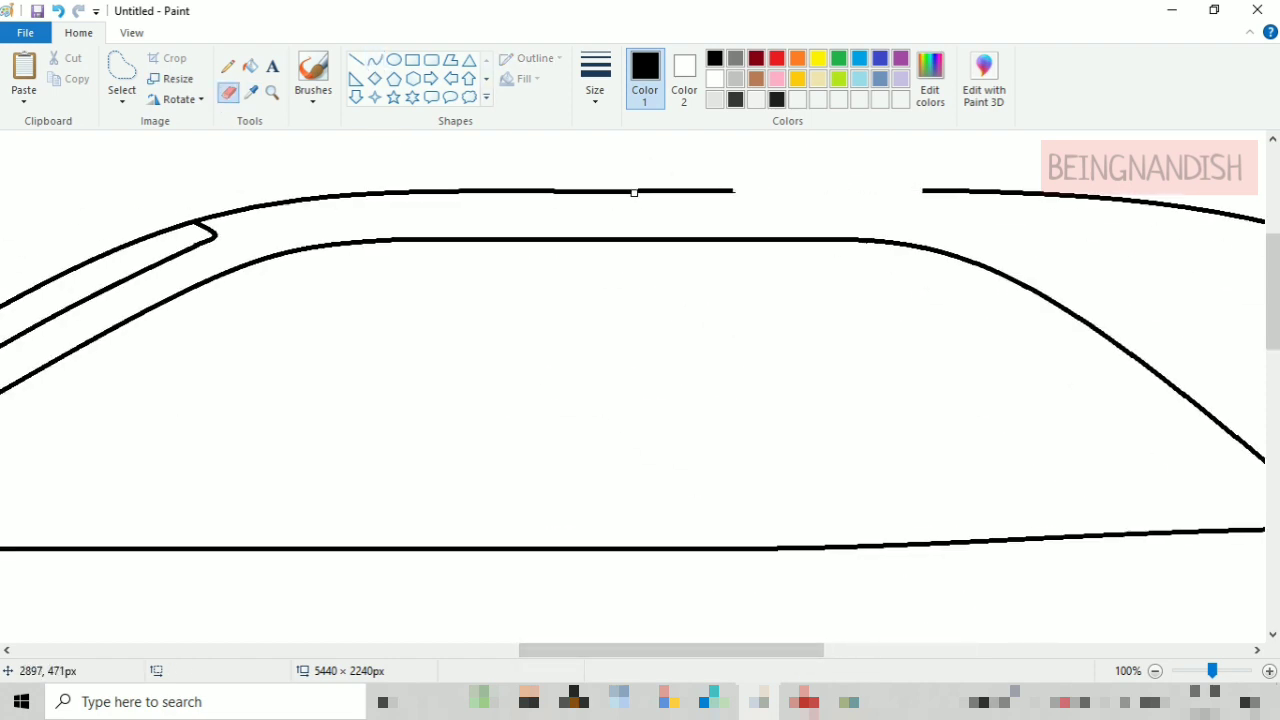
left_click(355, 59)
mouse_move(556, 192)
left_mouse_down()
mouse_move(732, 192)
mouse_move(925, 229)
left_mouse_up()
- Draw the rear windshield's inner curve beneath the sloping roofline and close its lower end with a curve about 52 × 12 px
left_click_drag(627, 650, 807, 664)
left_click(374, 60)
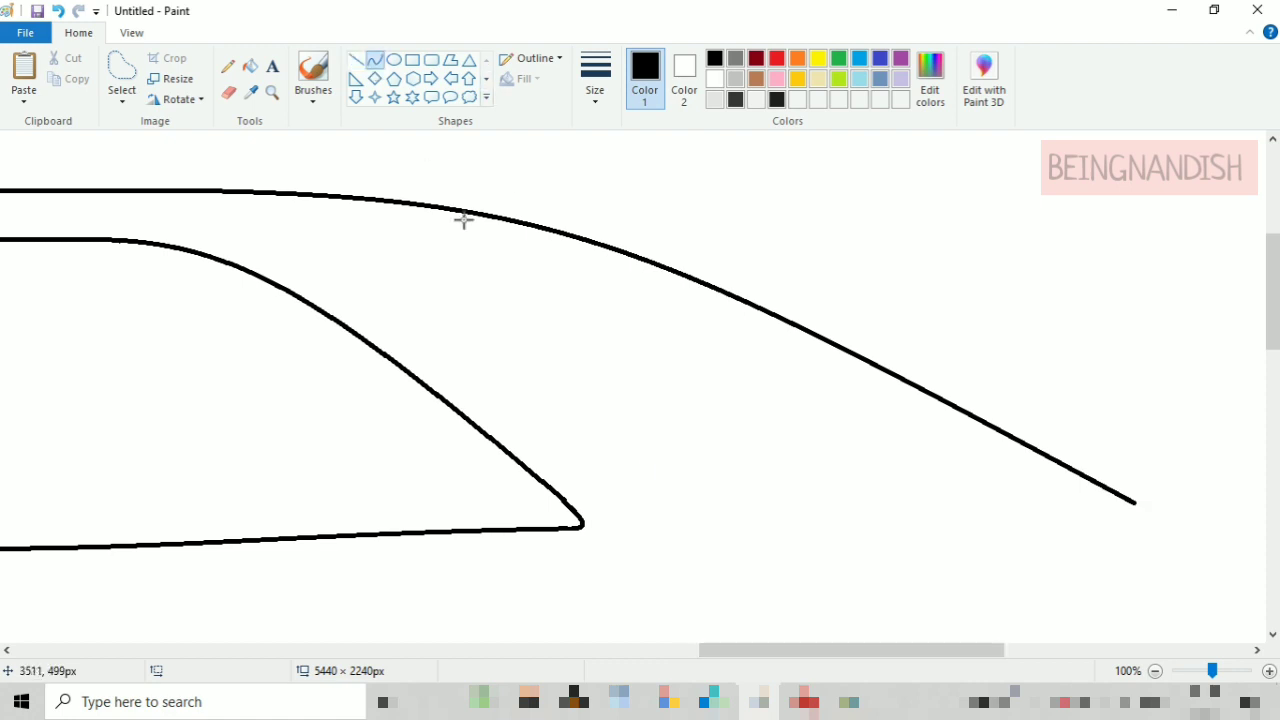
left_click_drag(461, 218, 1026, 470)
left_click_drag(860, 385, 709, 297)
left_click(709, 297)
left_click_drag(459, 342, 449, 338)
left_click(1037, 266)
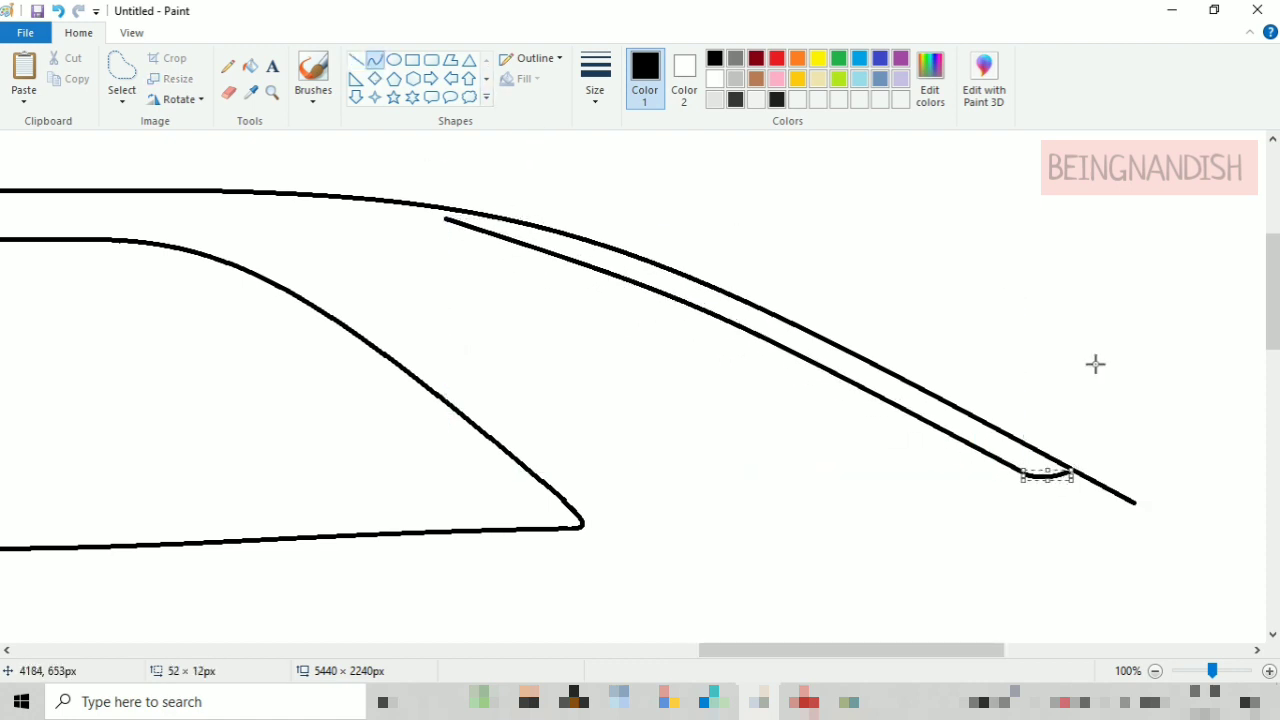
- Select the rear wheel and its arch with a rectangular selection and move them slightly toward the car's rear
left_click(131, 32)
left_click(63, 80)
left_click(63, 80)
left_click(24, 80)
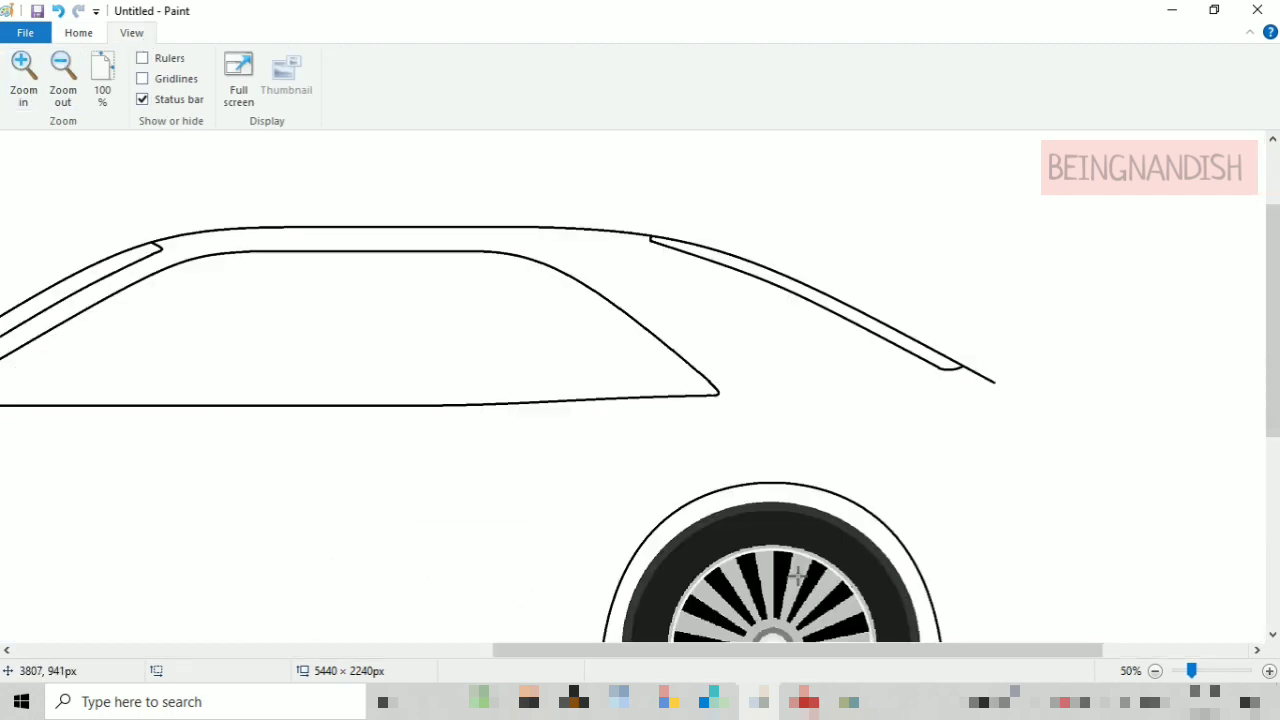
left_click(78, 32)
scroll(433, 299, "down", 1)
mouse_move(626, 652)
left_mouse_down()
mouse_move(523, 667)
mouse_move(628, 660)
left_mouse_up()
scroll(433, 374, "down", 1)
left_click(122, 95)
left_click(145, 143)
left_click(122, 95)
left_click(116, 271)
left_click_drag(569, 214, 1022, 622)
left_click_drag(857, 491, 882, 491)
scroll(1087, 463, "up", 1)
left_click(1063, 443)
- Fill the ground line beneath the car with white to remove it
scroll(1063, 443, "down", 1)
left_click(714, 78)
left_click(250, 66)
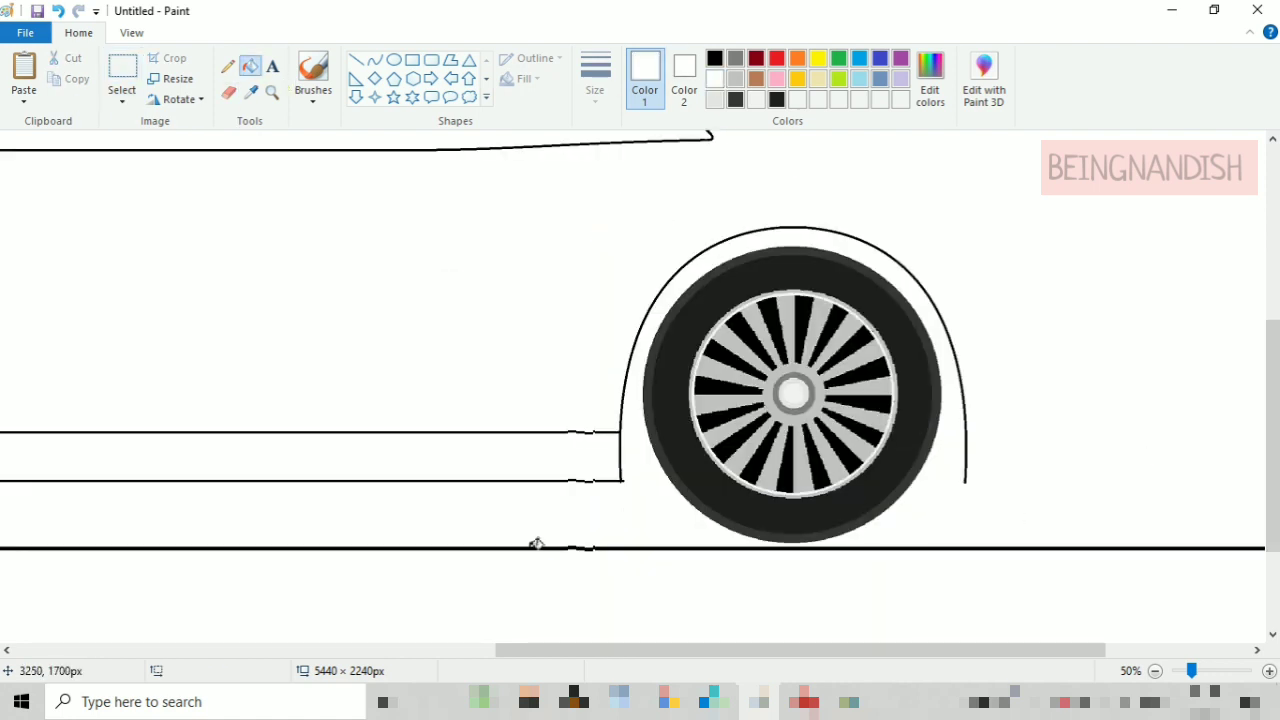
left_click(534, 548)
- Select the broken section of the two sill lines in front of the rear wheel and delete it
left_click(122, 70)
left_click_drag(556, 391, 604, 497)
key("Delete")
- Paste a copied piece of the sill lines and place it in the gap before the rear arch
left_click(131, 32)
left_click(23, 78)
left_click_drag(691, 652, 591, 660)
right_click(380, 226)
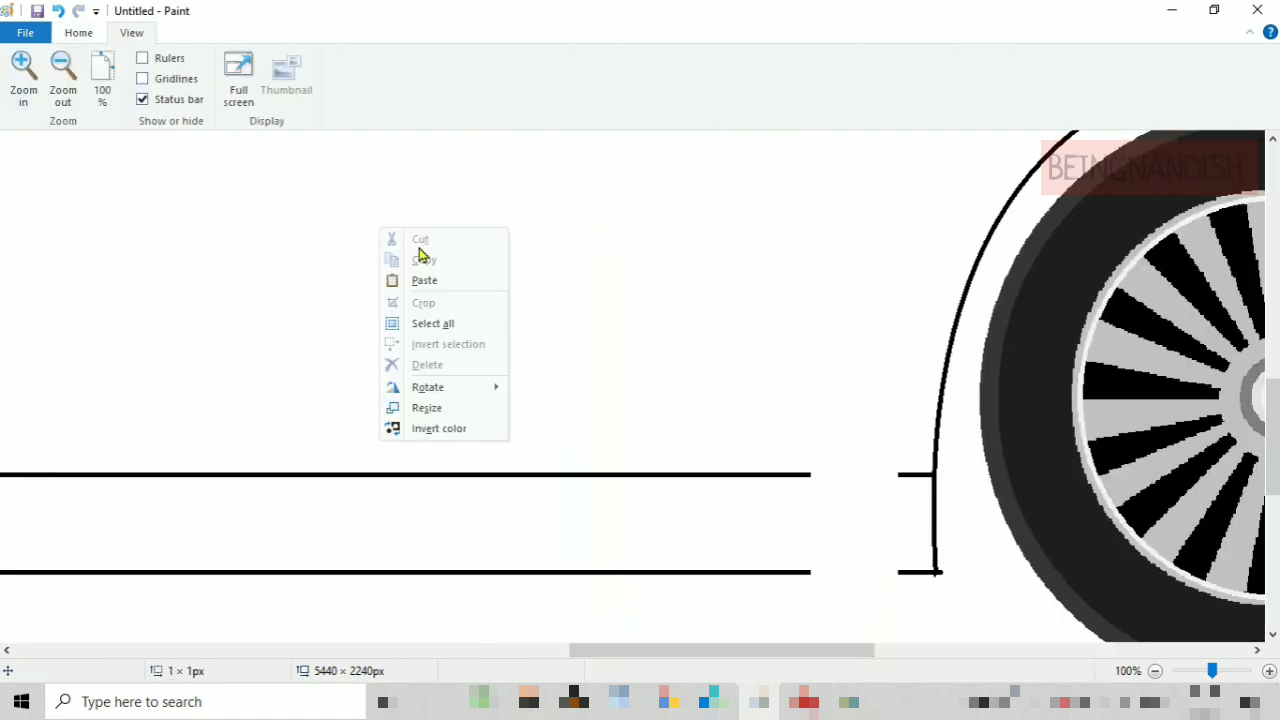
left_click(417, 280)
left_click_drag(60, 236, 878, 551)
- Trim the rear arch's lower end and draw a slightly rising black line from it toward the car's rear
left_click(78, 32)
left_click(131, 32)
left_click(63, 80)
left_click(63, 80)
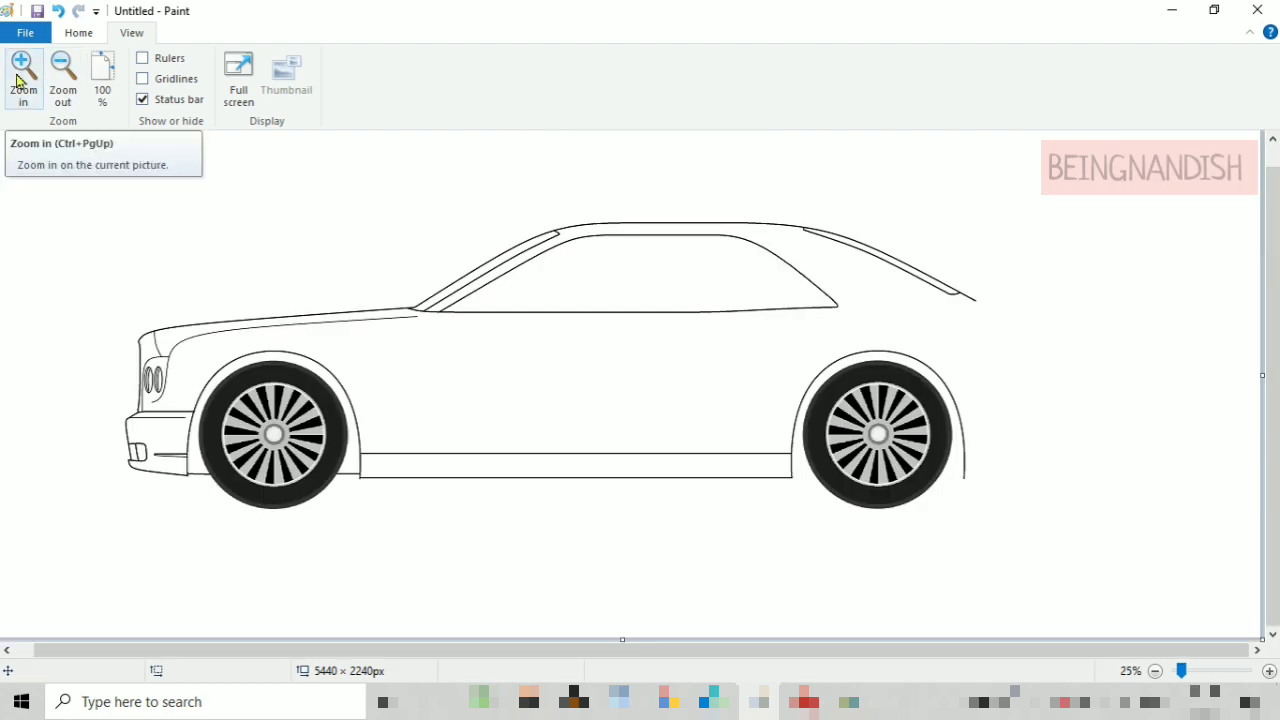
left_click(23, 80)
left_click(78, 32)
left_click(714, 57)
left_click(355, 58)
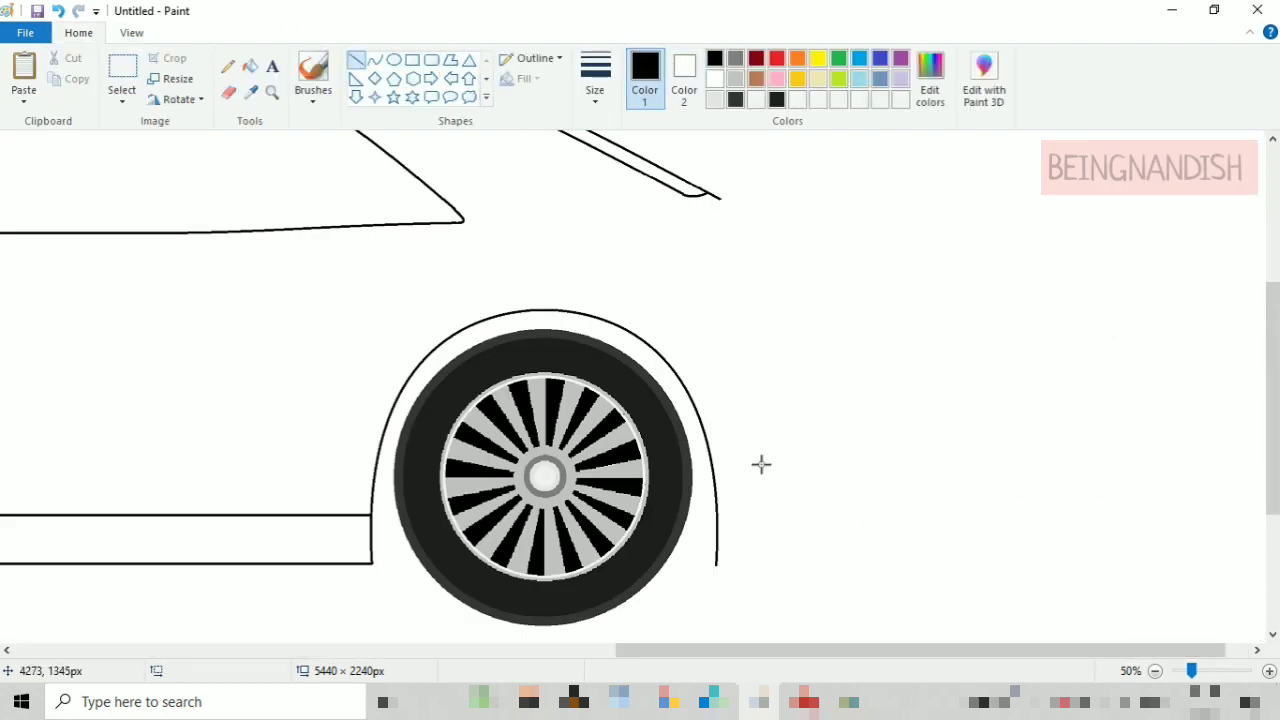
left_click(228, 92)
left_click(355, 59)
left_click_drag(716, 547, 1014, 524)
- Draw the trunk-lid curve from the rear windshield's base and a bulging rear-end curve about 135 × 443 px down from its end
left_click(375, 59)
left_click(228, 92)
left_click(375, 59)
mouse_move(712, 193)
left_mouse_down()
mouse_move(990, 213)
mouse_move(1029, 420)
mouse_move(1019, 427)
left_mouse_up()
mouse_move(1008, 325)
left_mouse_down()
mouse_move(1040, 331)
mouse_move(1051, 350)
left_mouse_up()
left_click_drag(981, 323, 971, 323)
left_click_drag(1054, 323, 1044, 323)
left_click_drag(991, 314, 1034, 323)
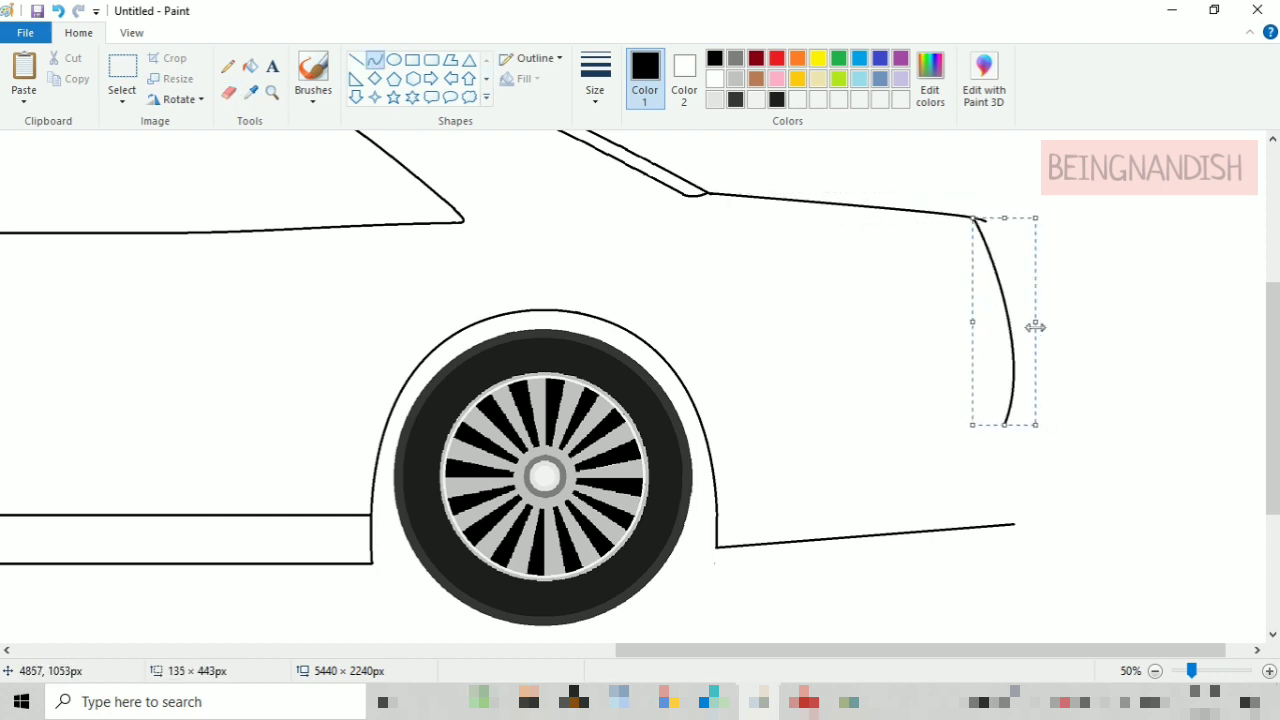
- Trim the overshooting trunk and lower line ends, and shape the rear bumper's outer edge with curves about 93 × 95 px and 29 × 91 px
left_click(228, 92)
left_click(375, 59)
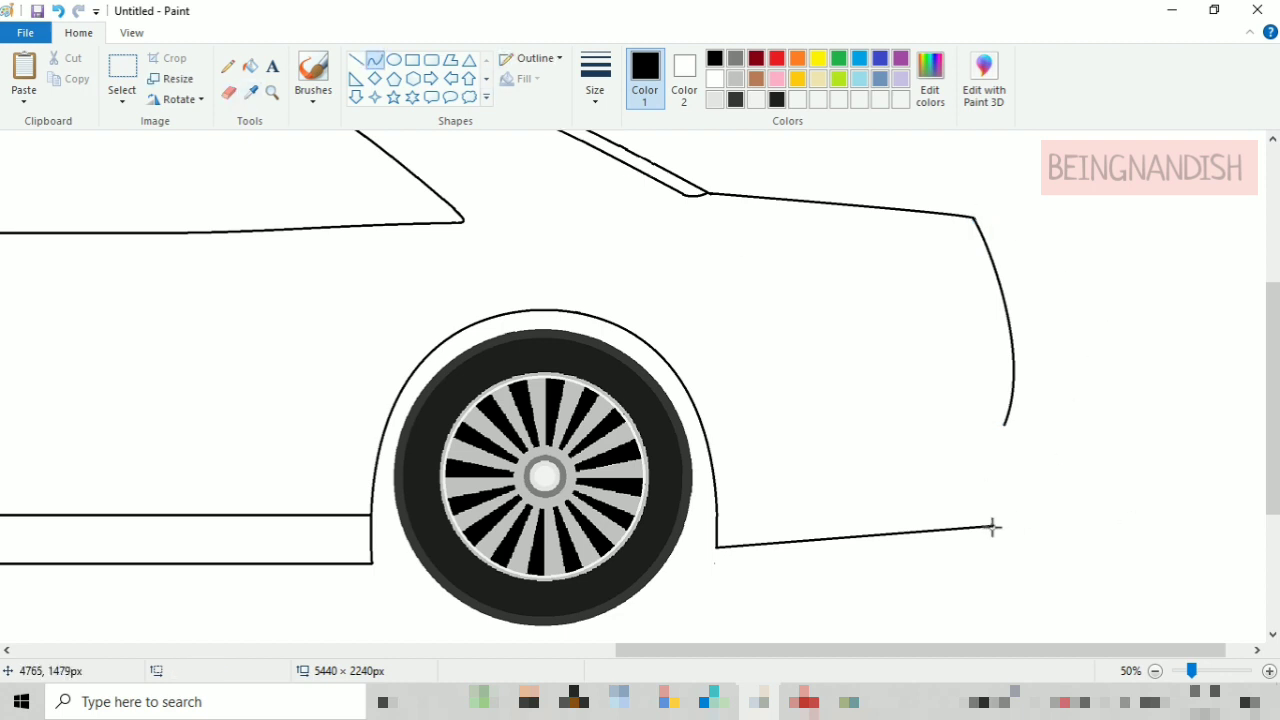
left_click_drag(992, 525, 1042, 447)
left_click_drag(1029, 506, 1029, 505)
left_click_drag(1017, 445, 1035, 503)
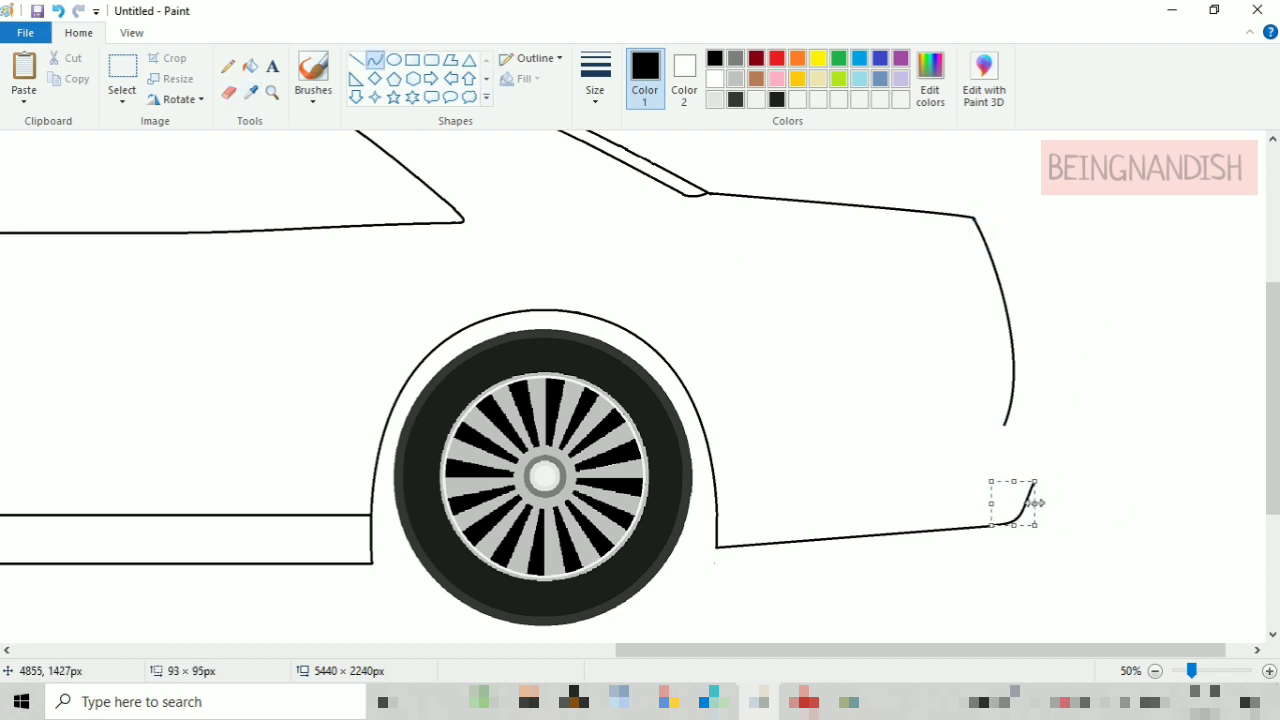
left_click(1017, 440)
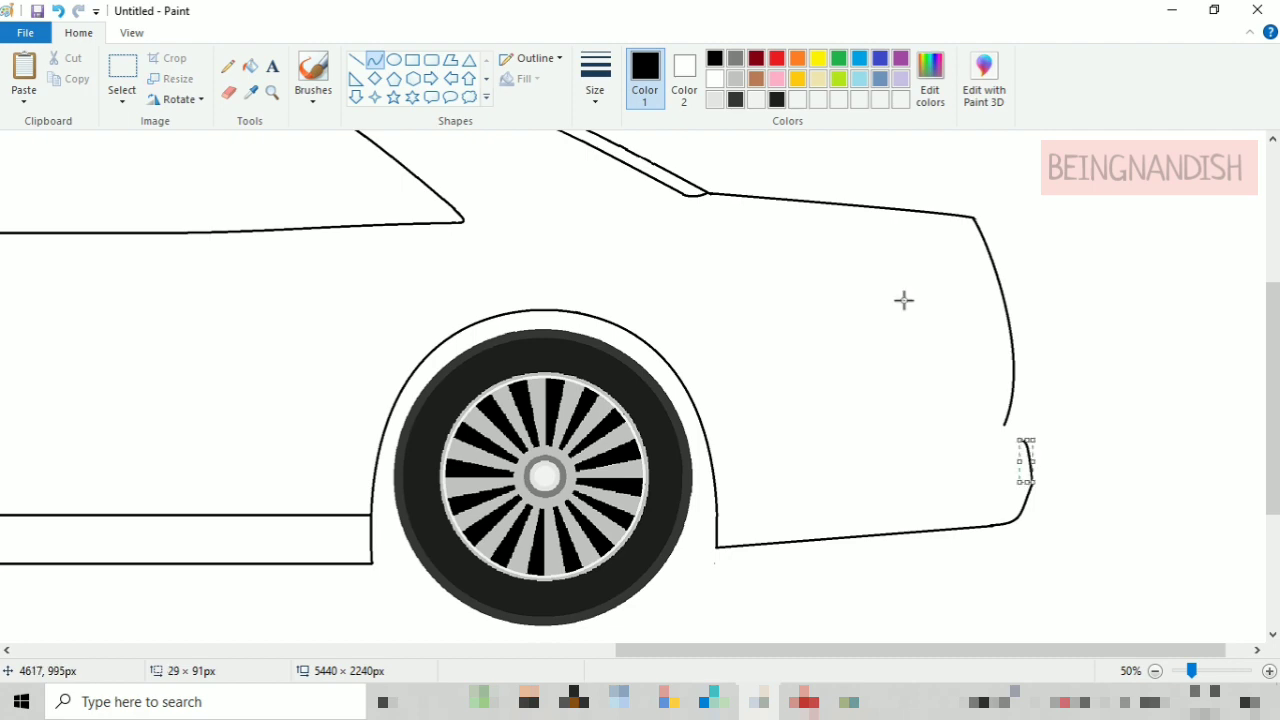
- Move the rear-end curve and the end of the trunk line slightly toward the rear wheel, then erase the bumper's upper outer edge
left_click(131, 32)
left_click(63, 80)
left_click(59, 12)
left_click(23, 80)
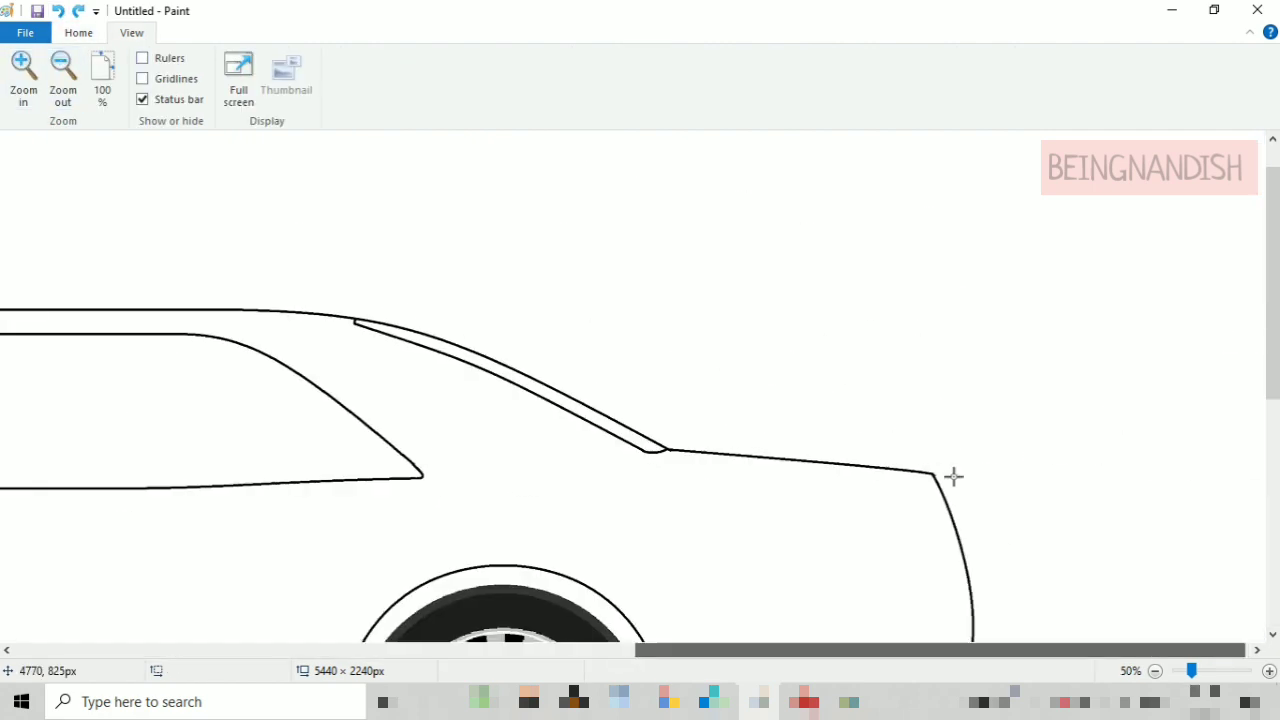
scroll(954, 474, "down", 3)
left_click(78, 32)
left_click(122, 70)
left_click_drag(854, 195, 1033, 454)
left_click_drag(974, 369, 965, 369)
left_click(829, 445)
left_click(228, 92)
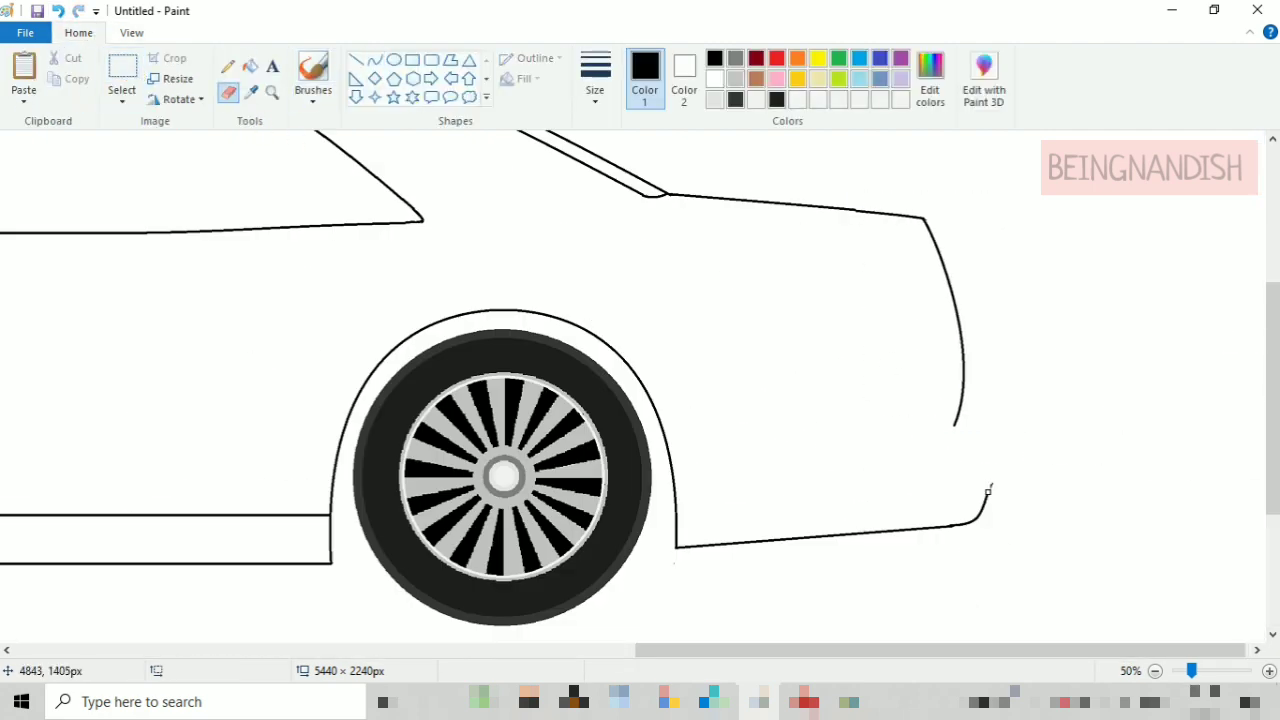
- Move the lower rear bumper corner slightly toward the wheel and draw a rounded curve over the bumper's top corner
left_click(122, 70)
left_click_drag(843, 449, 1081, 589)
left_click_drag(1006, 536, 994, 536)
left_click(375, 60)
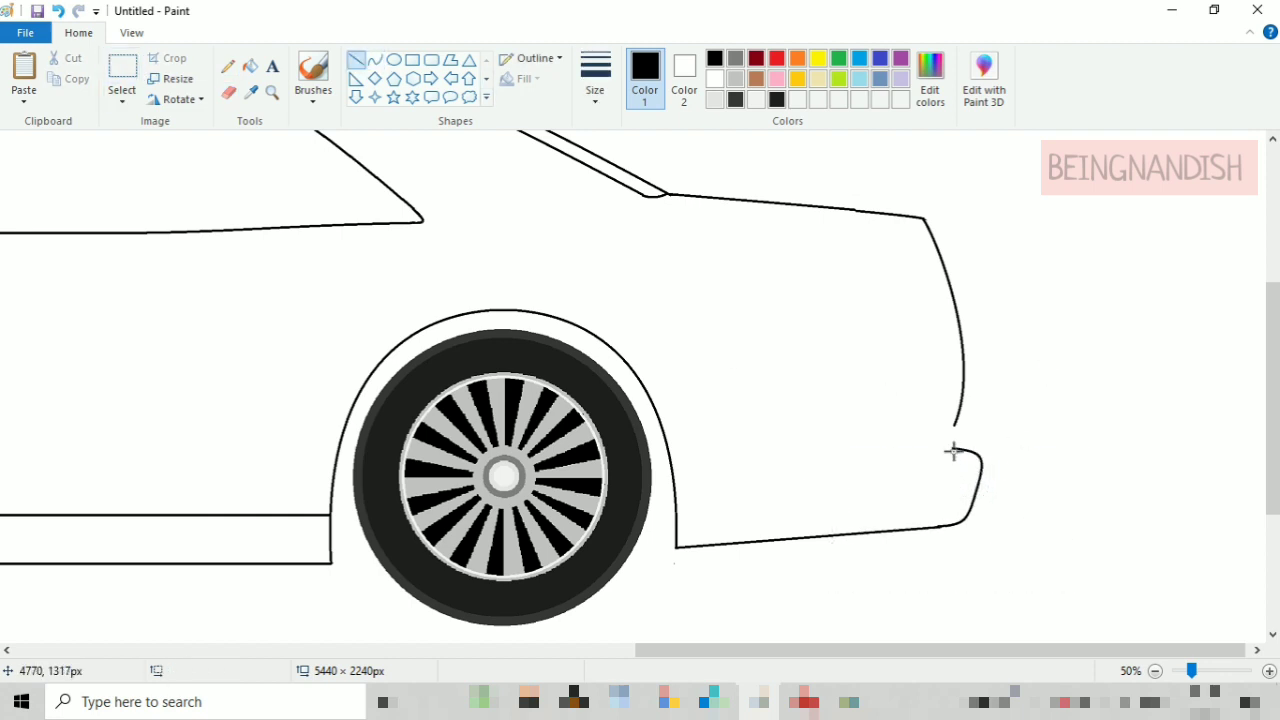
- Draw a horizontal line about 605 px long from the rear arch to the tail, and replace the bumper's rounded corner with a curve about 19 × 73 px
left_click_drag(953, 449, 679, 448)
key("ctrl+z")
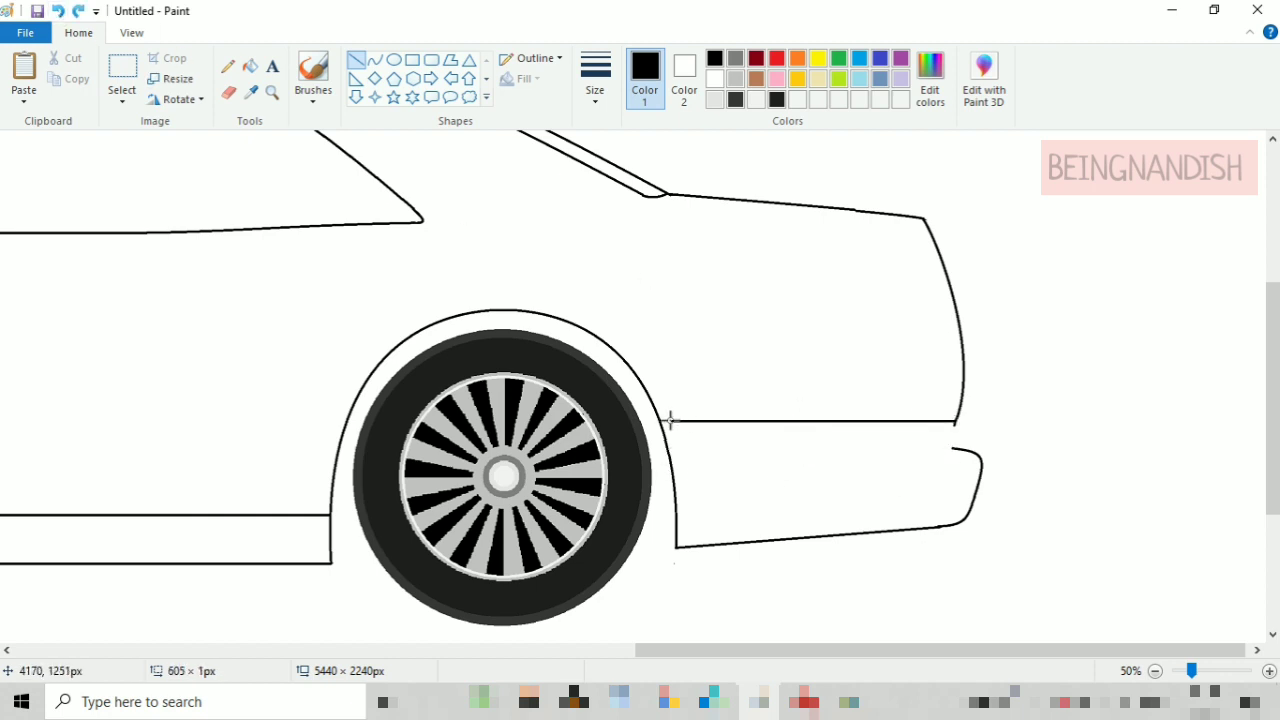
left_click(229, 93)
left_click_drag(955, 446, 979, 475)
left_click(375, 60)
left_click(229, 93)
left_click(375, 60)
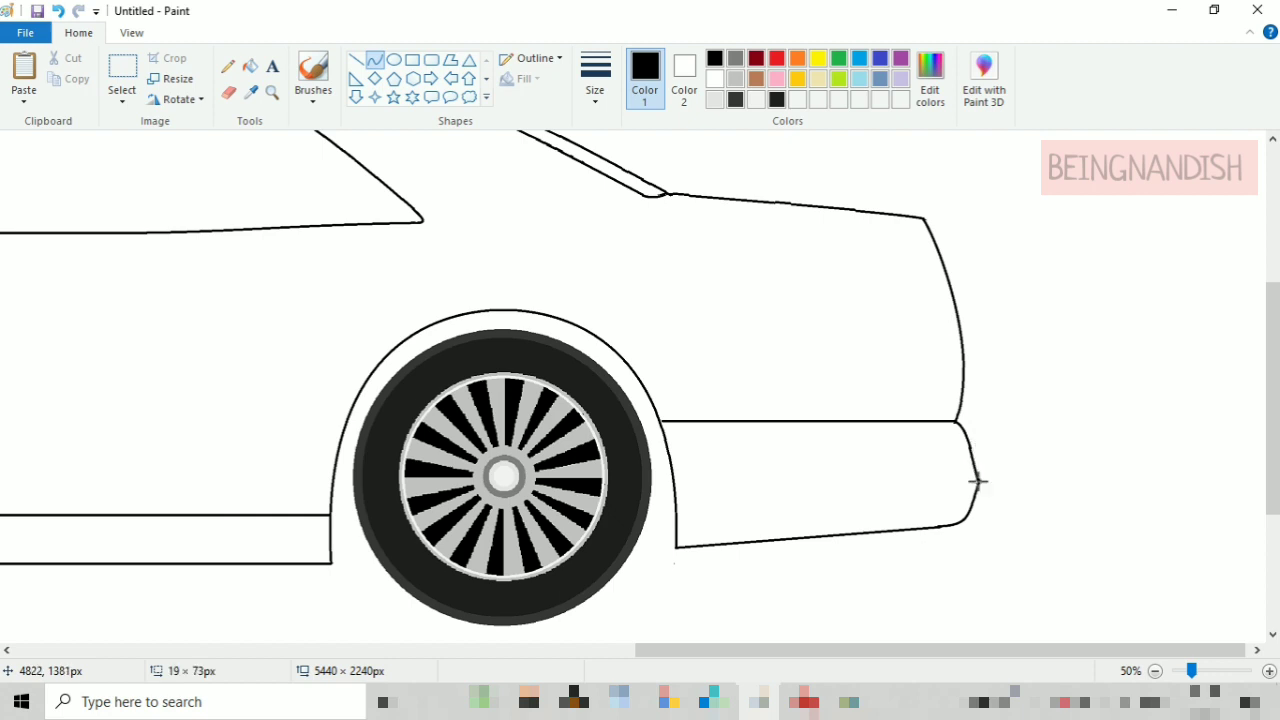
- Clean up the bumper edge and draw short lower body lines joining the sill and rear arch ends to the rear wheel
left_click(229, 93)
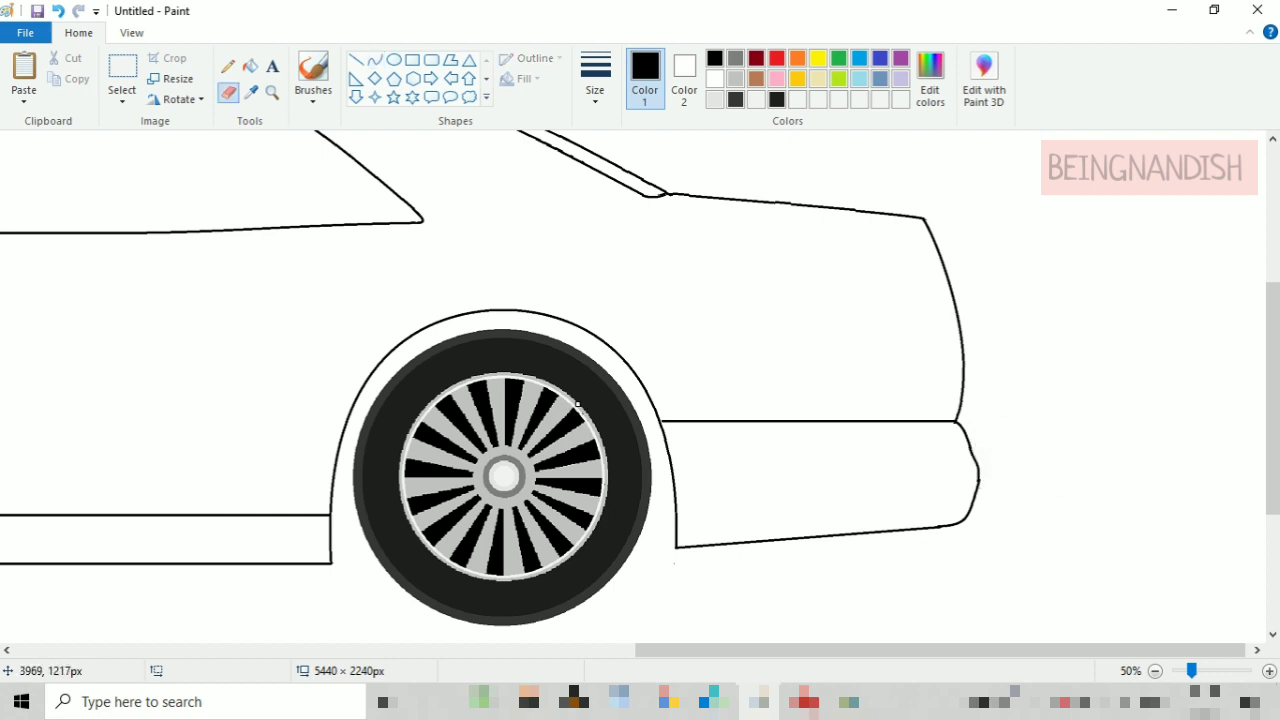
left_click(356, 60)
left_click_drag(331, 559, 338, 559)
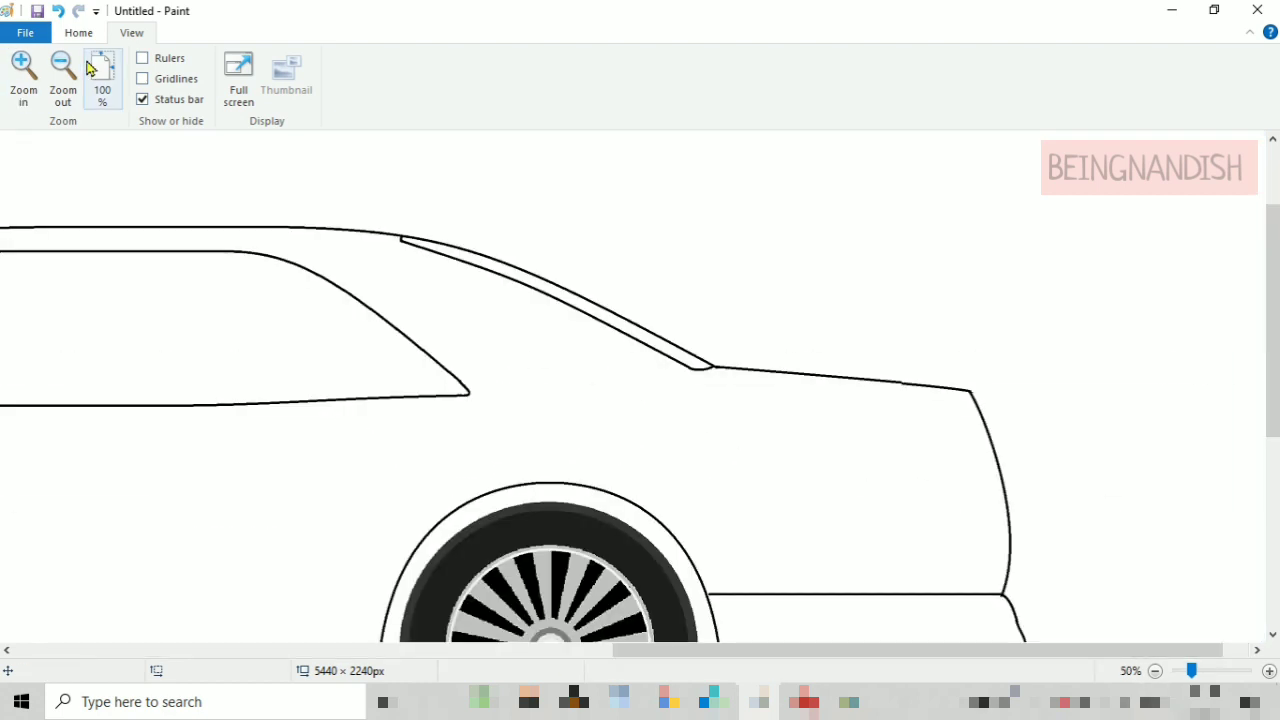
- Select the rear windshield with the adjoining roof and trunk lines using a free-form selection, and move it slightly toward the front
left_click(78, 32)
left_click(122, 98)
left_click(160, 165)
left_click_drag(298, 201, 780, 419)
left_click_drag(346, 177, 302, 198)
left_click_drag(603, 312, 584, 314)
scroll(931, 257, "up", 1)
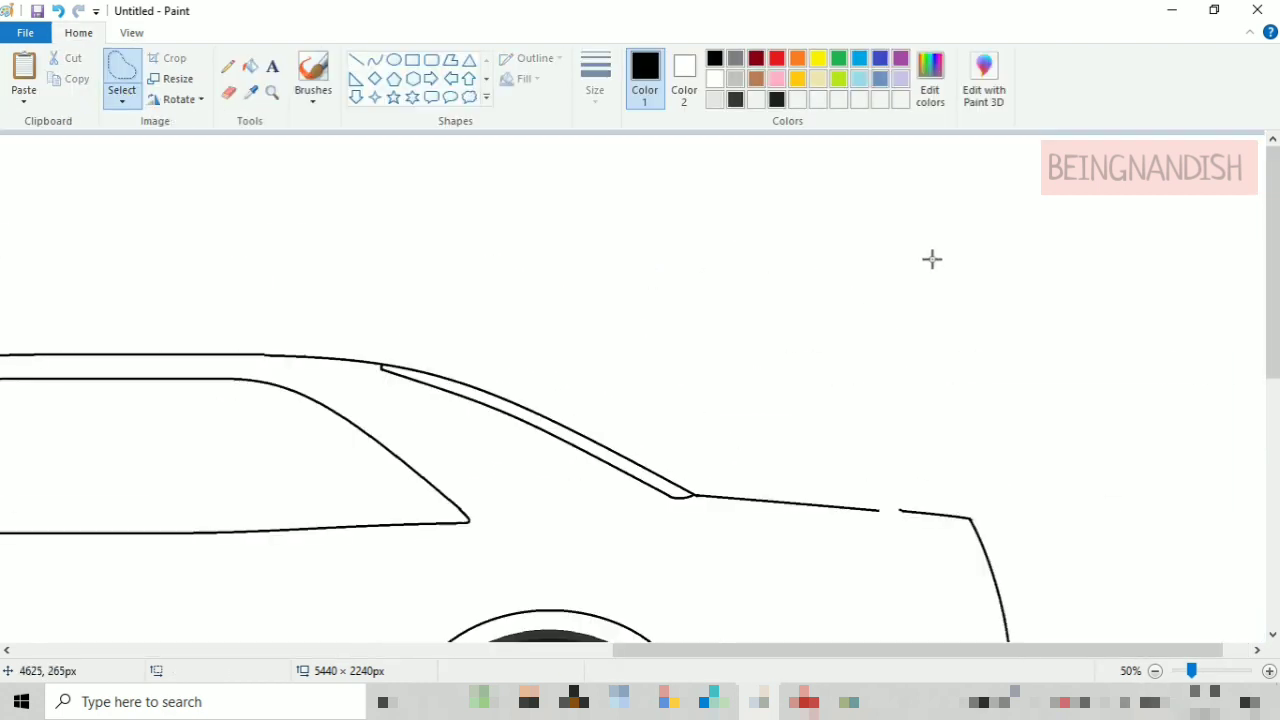
- Erase the broken stretch of the trunk line up to the rear corner and redraw it as a curve running into the rear-end curve
left_click(131, 32)
left_click(24, 78)
scroll(717, 623, "down", 3)
left_click_drag(717, 650, 977, 650)
left_click(78, 32)
left_click(228, 92)
left_click_drag(728, 378, 803, 381)
left_click(375, 60)
scroll(677, 250, "down", 3)
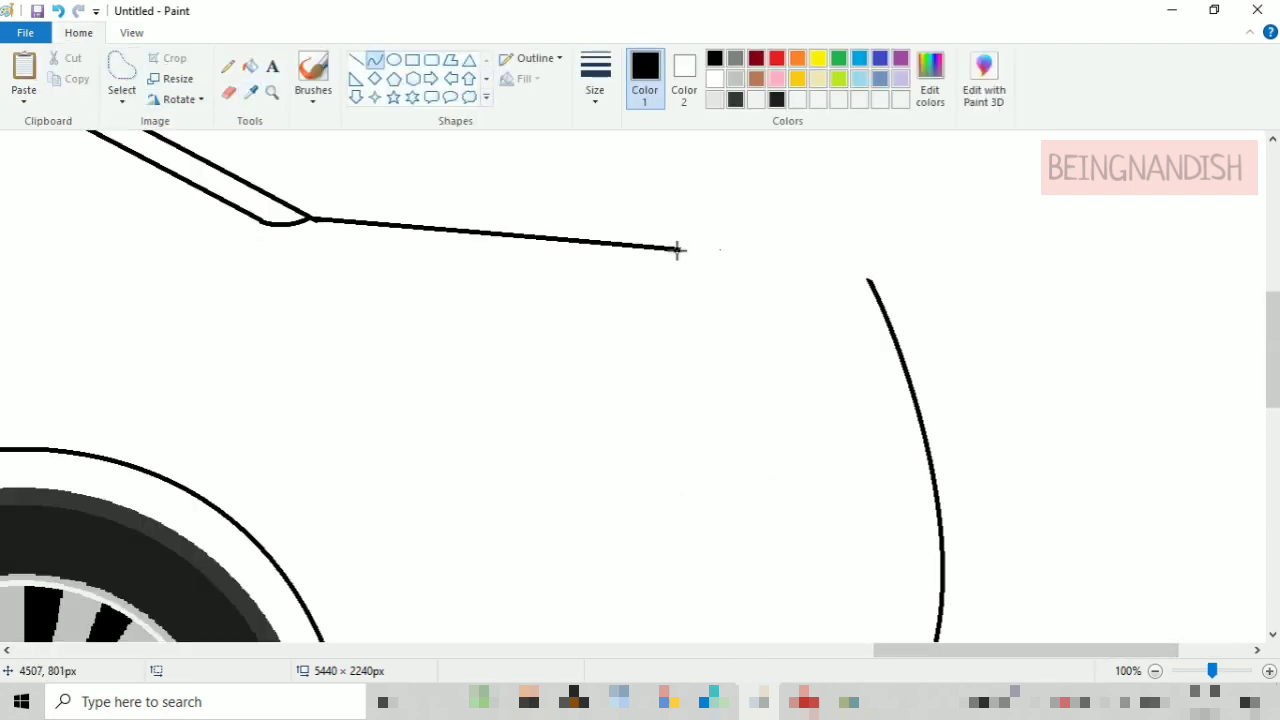
left_click_drag(863, 268, 859, 266)
left_click(131, 32)
left_click(63, 78)
left_click(63, 78)
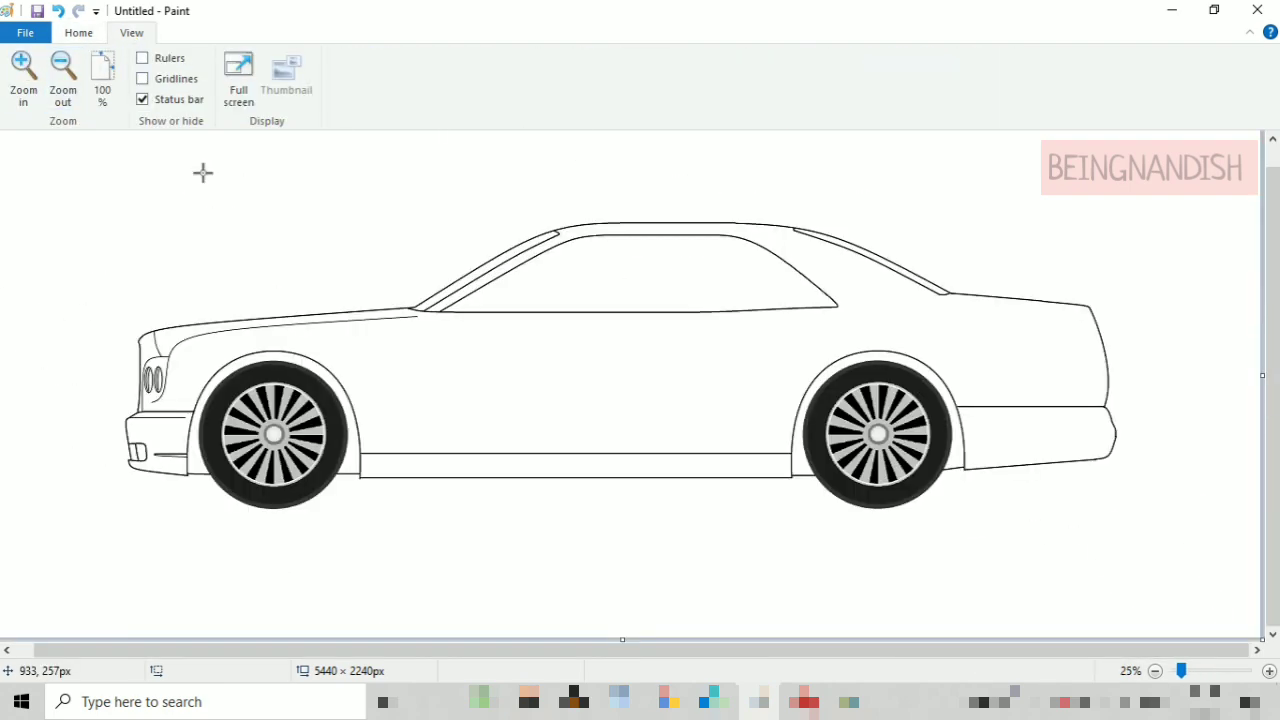
- Select the car's whole tail section from trunk corner to bumper with a rectangular selection and move it toward the rear wheel
left_click(23, 78)
left_click_drag(489, 650, 1030, 655)
scroll(640, 385, "down", 4)
left_click(86, 35)
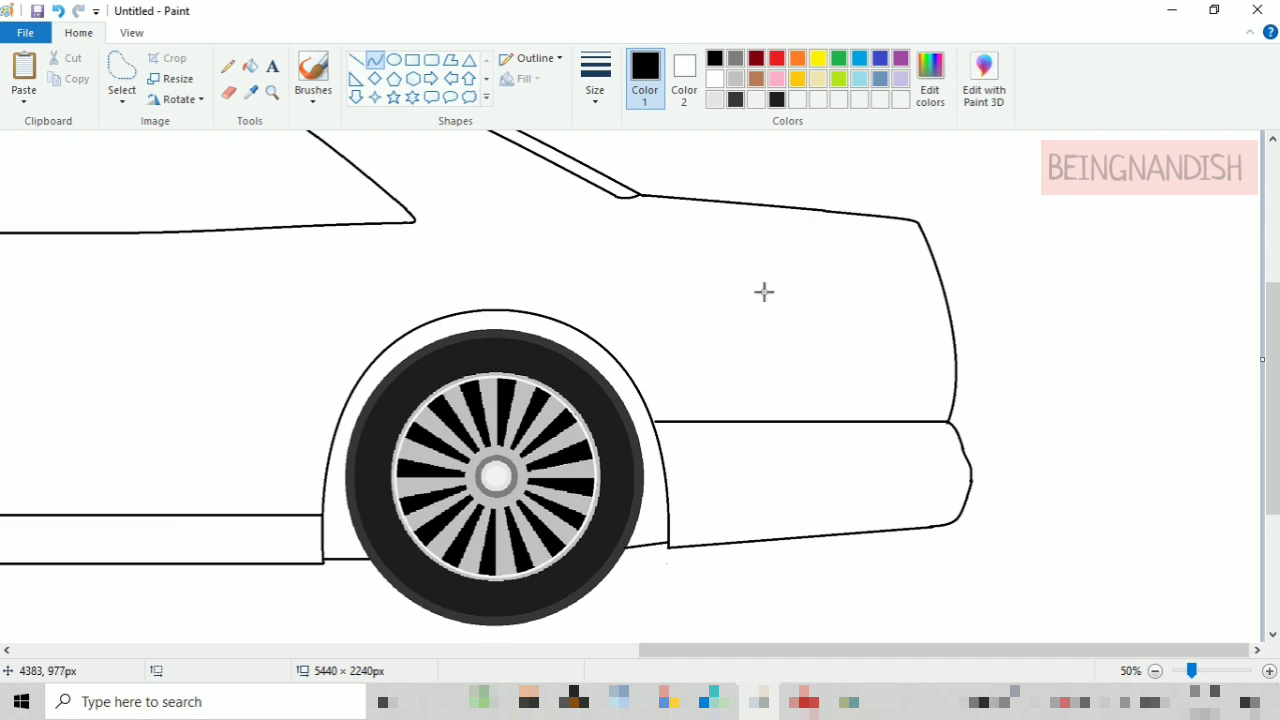
left_click(127, 95)
left_click(165, 144)
left_click_drag(839, 188, 1104, 628)
left_click_drag(1024, 462, 993, 460)
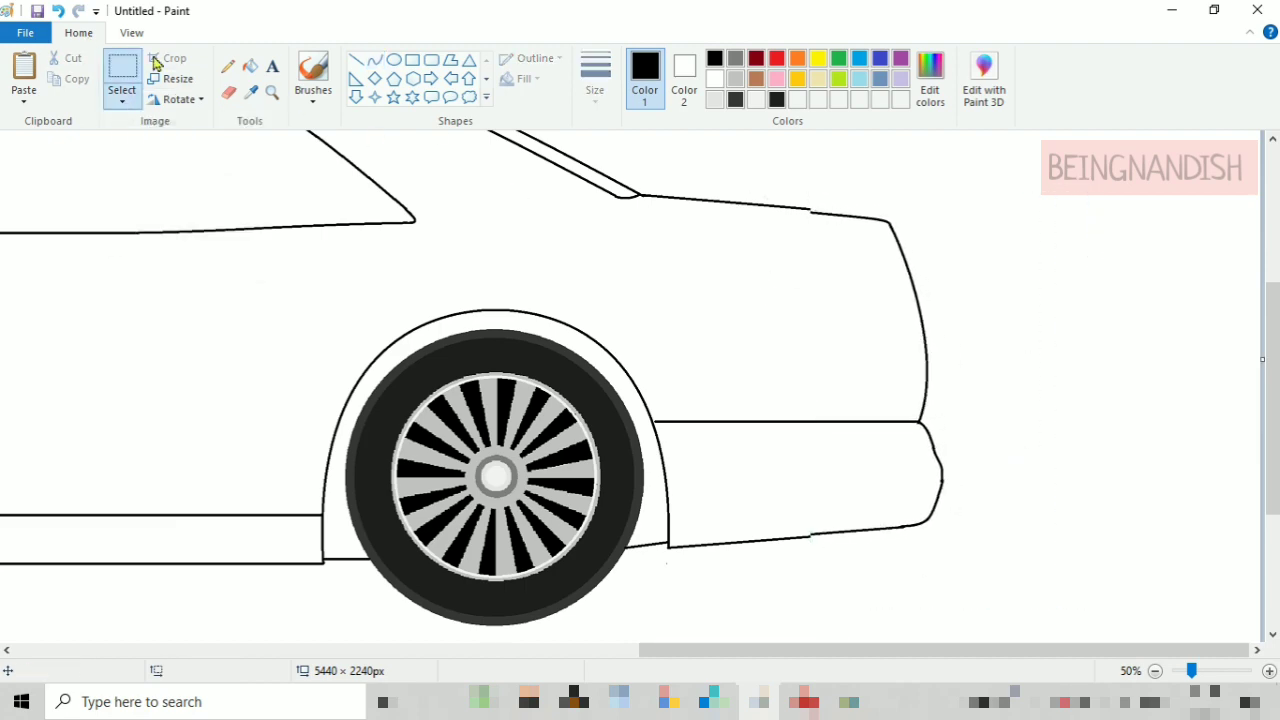
- Erase the rear bumper's outer edge and the rear half of its lower line, and redraw them with smooth curves
left_click(131, 32)
left_click(23, 78)
left_click_drag(815, 650, 858, 650)
scroll(858, 525, "down", 3)
left_click(78, 32)
left_click(228, 91)
left_click_drag(1006, 408, 937, 412)
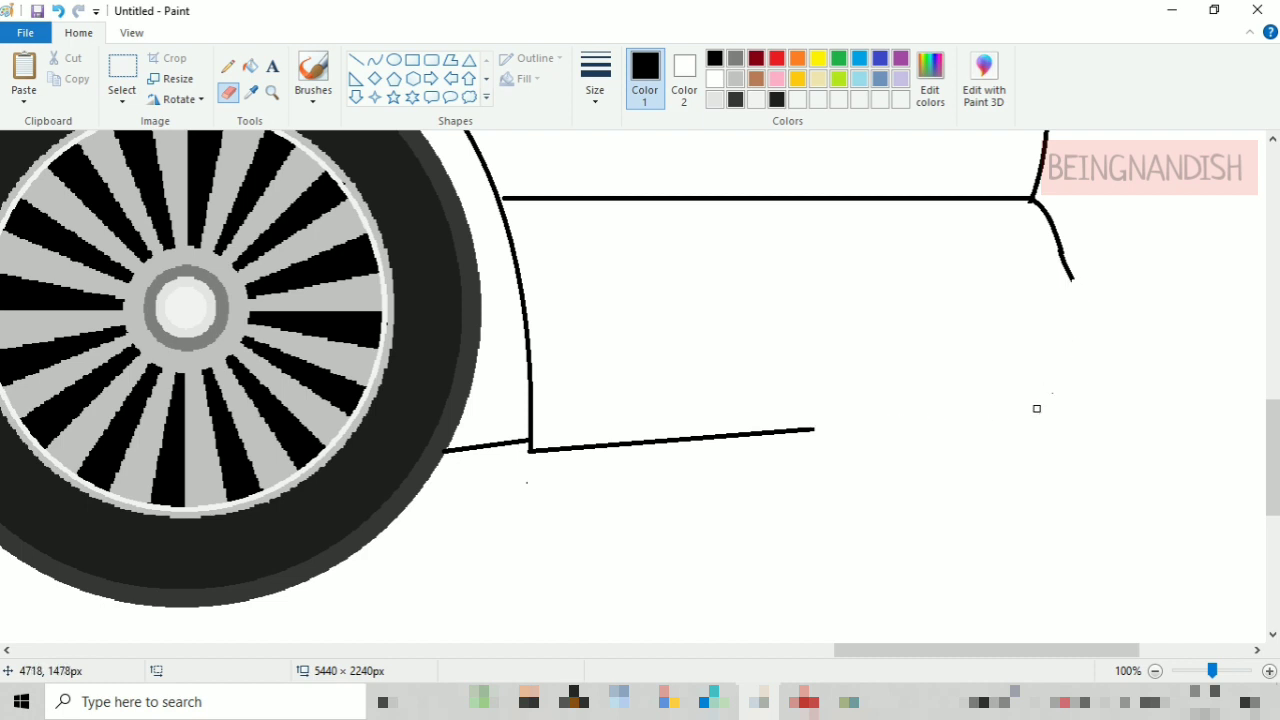
mouse_move(1054, 399)
left_mouse_down()
mouse_move(1038, 407)
mouse_move(1061, 388)
left_mouse_up()
left_click_drag(1059, 243, 1062, 346)
left_click_drag(1063, 280, 1071, 257)
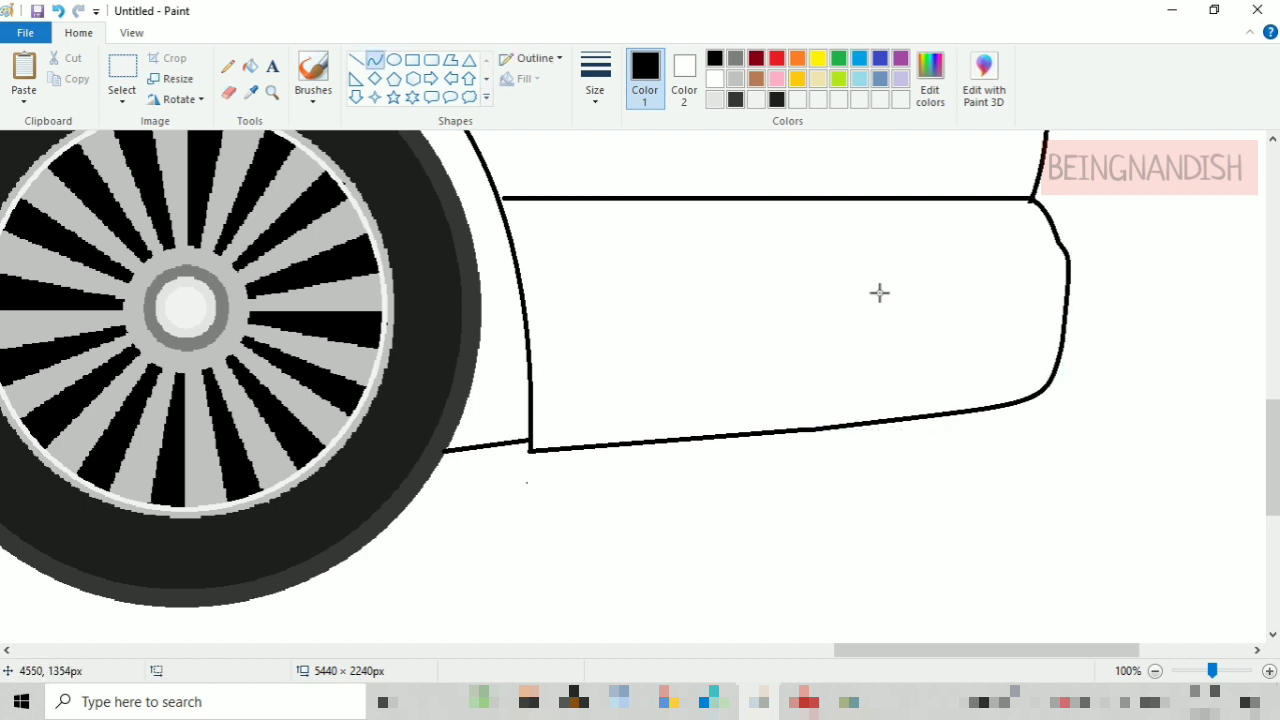
- Trim the misaligned rear part of the trunk line and redraw it with a curve ending in a small rounded rear corner
scroll(879, 293, "up", 4)
left_click(228, 91)
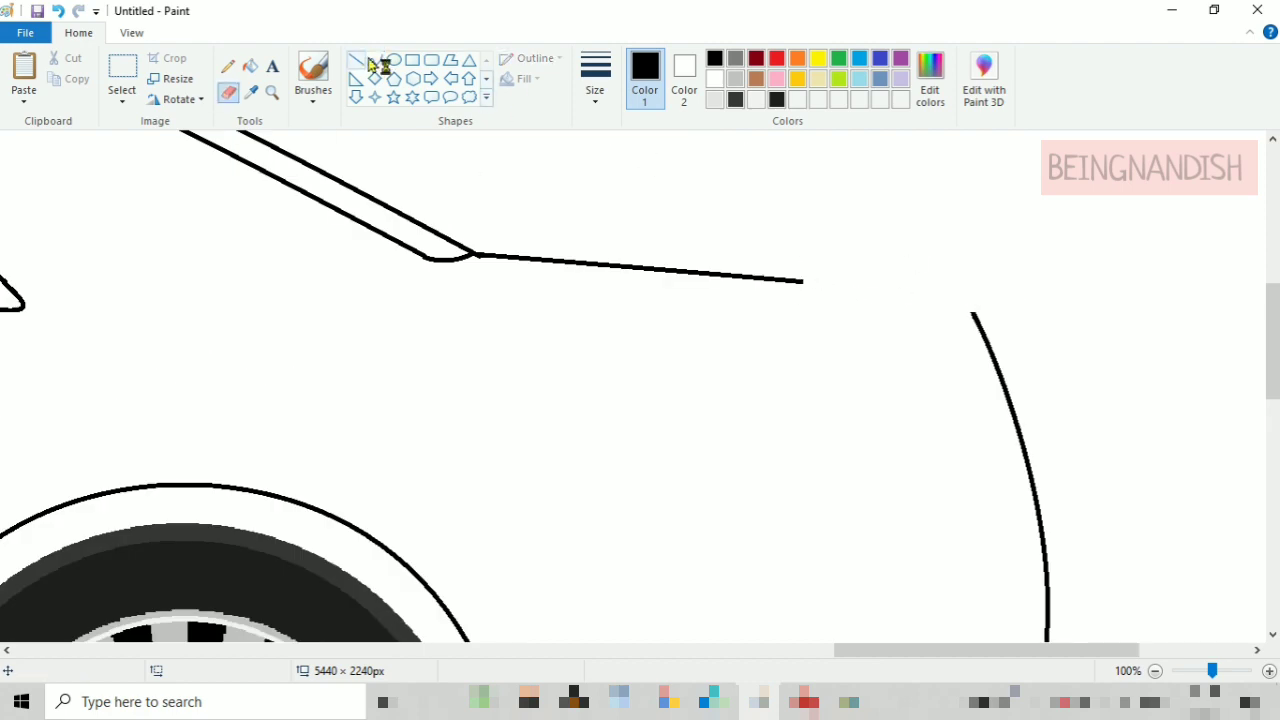
left_click_drag(962, 303, 968, 297)
left_click(131, 32)
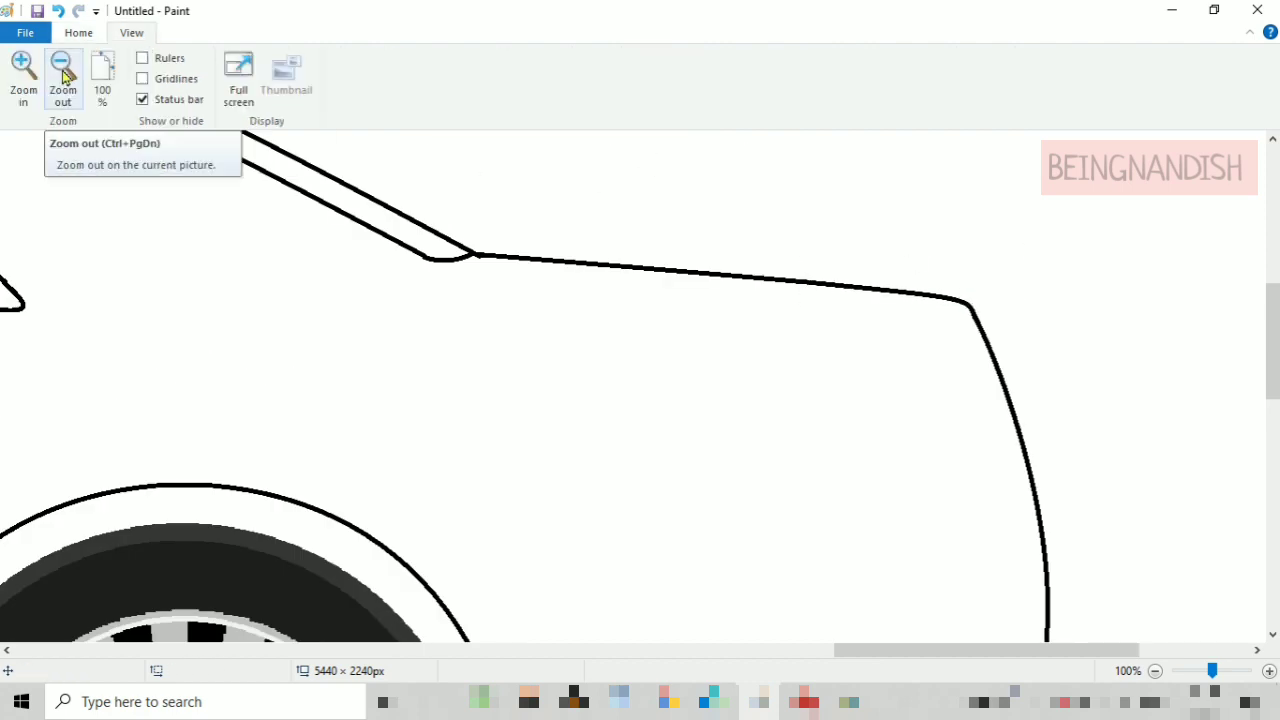
left_click(62, 76)
left_click(62, 76)
- With a thinner black outline, draw a shallow S-shaped shoulder curve about 791 px long from below the side window toward the trunk
left_click(23, 76)
left_click_drag(330, 650, 945, 655)
left_click(78, 32)
scroll(325, 156, "down", 1)
scroll(325, 156, "down", 1)
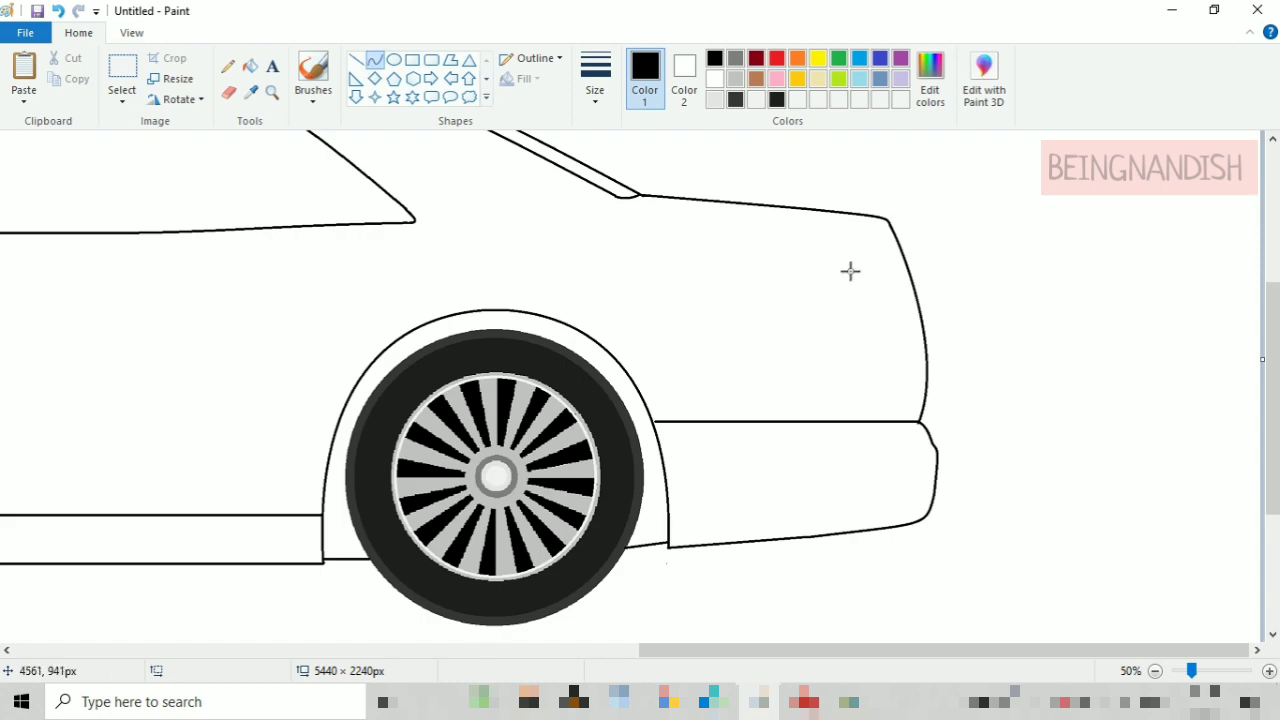
left_click_drag(671, 651, 606, 651)
left_click(595, 78)
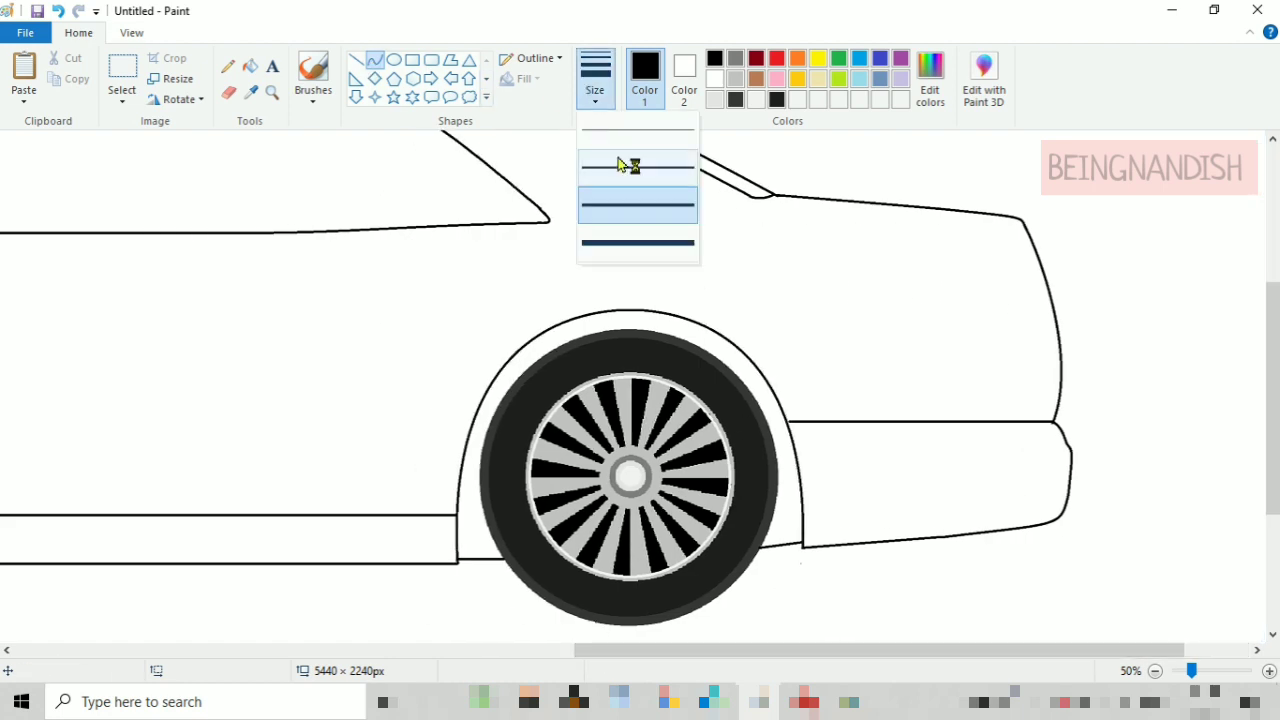
left_click(623, 163)
left_click_drag(427, 243, 800, 217)
left_click(556, 243)
left_click(629, 217)
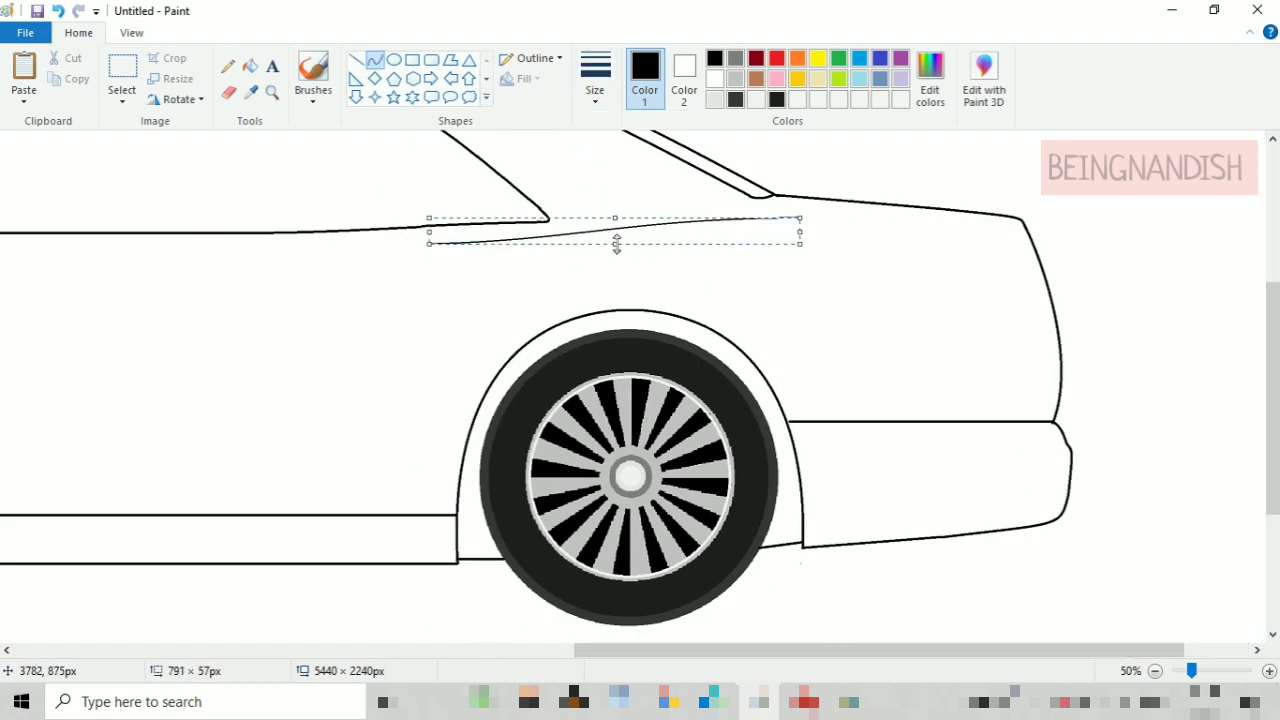
left_click_drag(616, 245, 616, 239)
left_click(616, 290)
left_click_drag(640, 650, 413, 650)
left_click(356, 59)
mouse_move(178, 241)
left_mouse_down()
mouse_move(838, 283)
mouse_move(927, 239)
left_mouse_up()
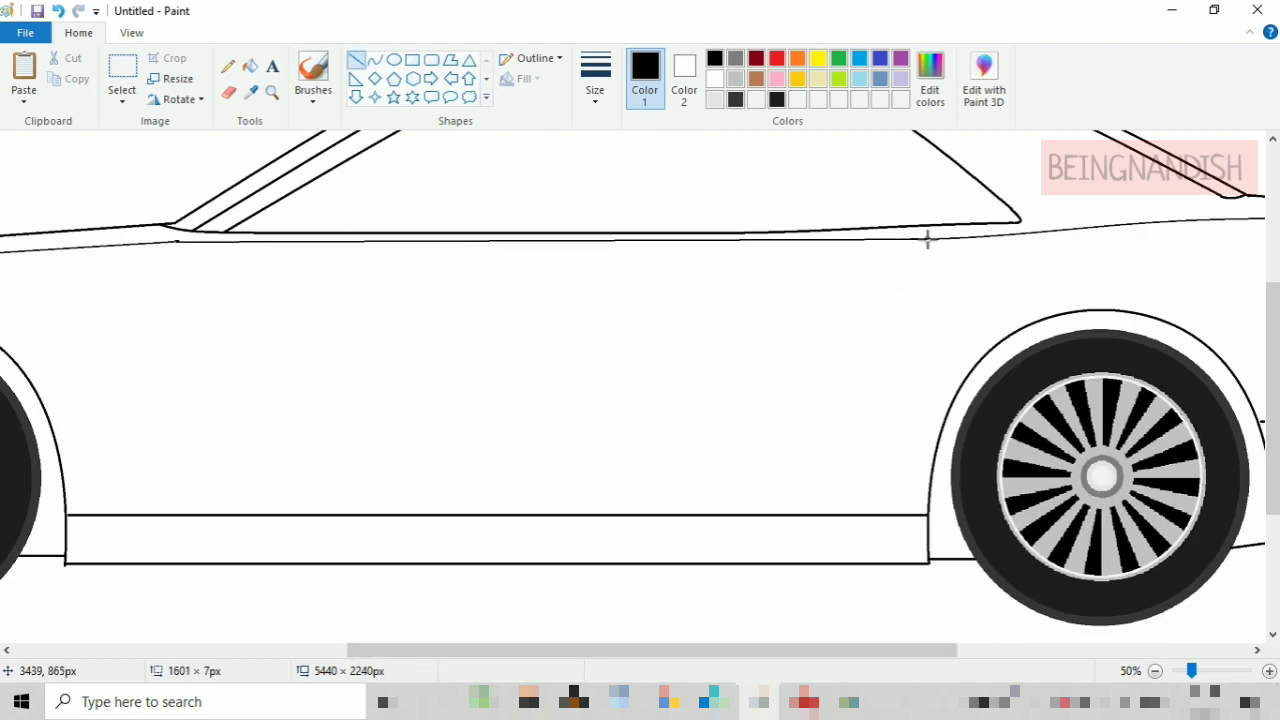
left_click(58, 11)
left_click(375, 59)
mouse_move(217, 232)
left_mouse_down()
mouse_move(908, 237)
mouse_move(534, 242)
left_mouse_up()
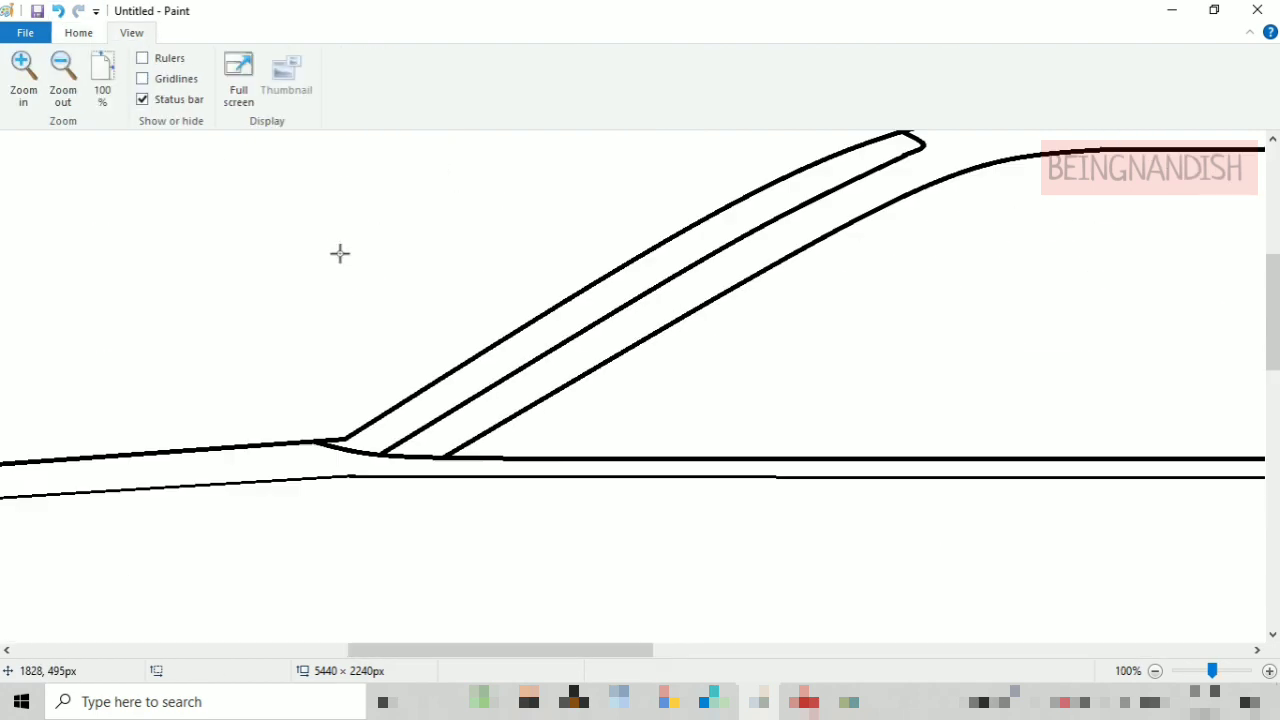
left_click(58, 11)
left_click(78, 11)
left_click(78, 33)
left_click(131, 32)
left_click(63, 92)
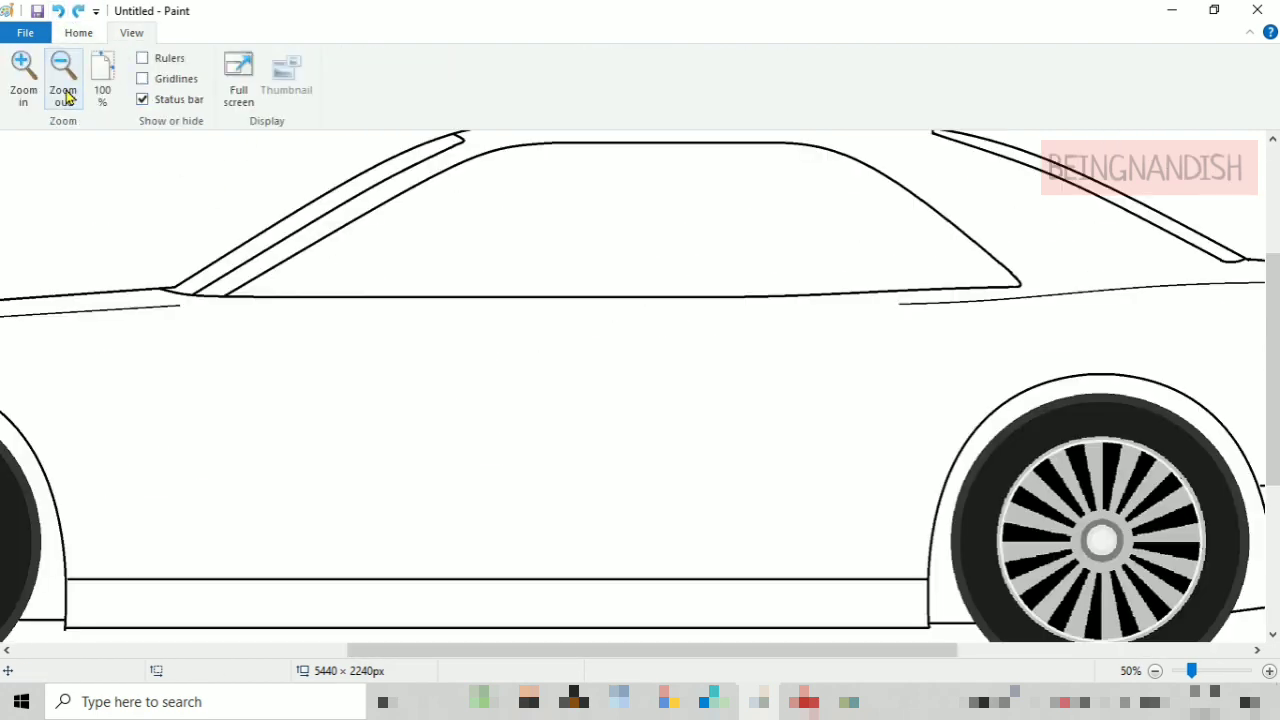
left_click(78, 33)
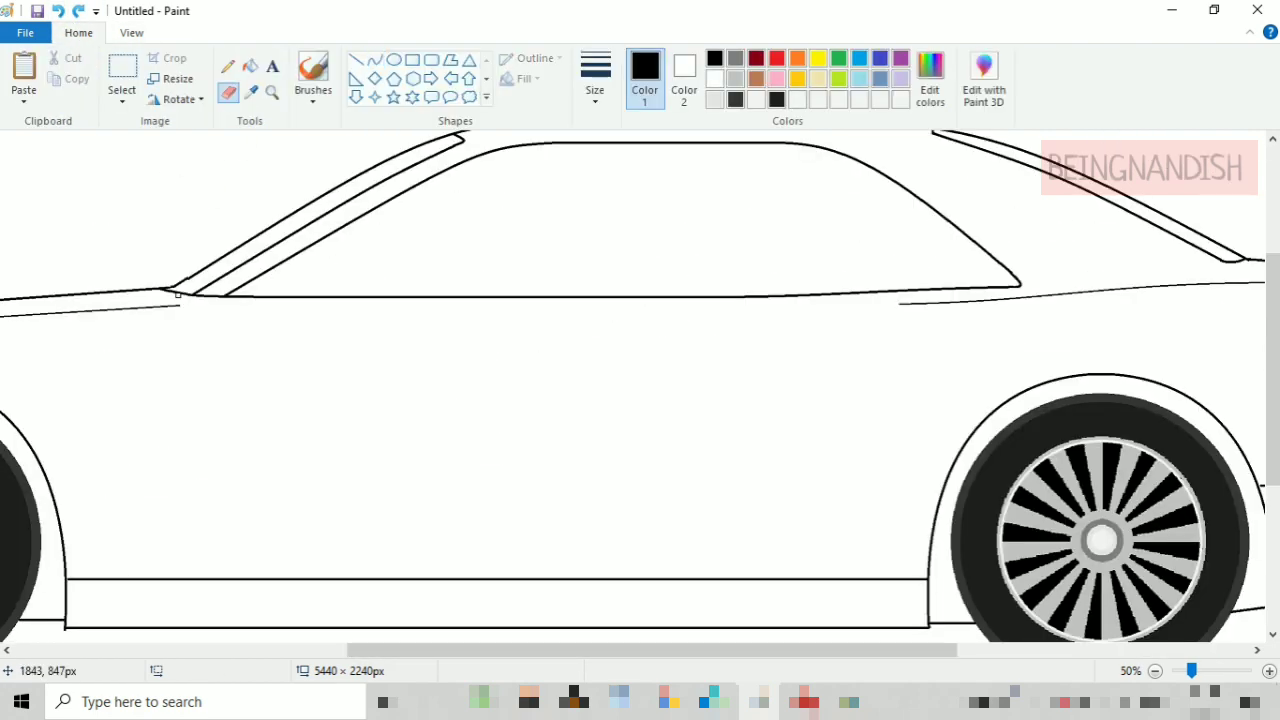
left_click(375, 59)
left_click_drag(902, 304, 166, 303)
mouse_move(365, 308)
left_mouse_down()
mouse_move(377, 303)
mouse_move(338, 310)
left_mouse_up()
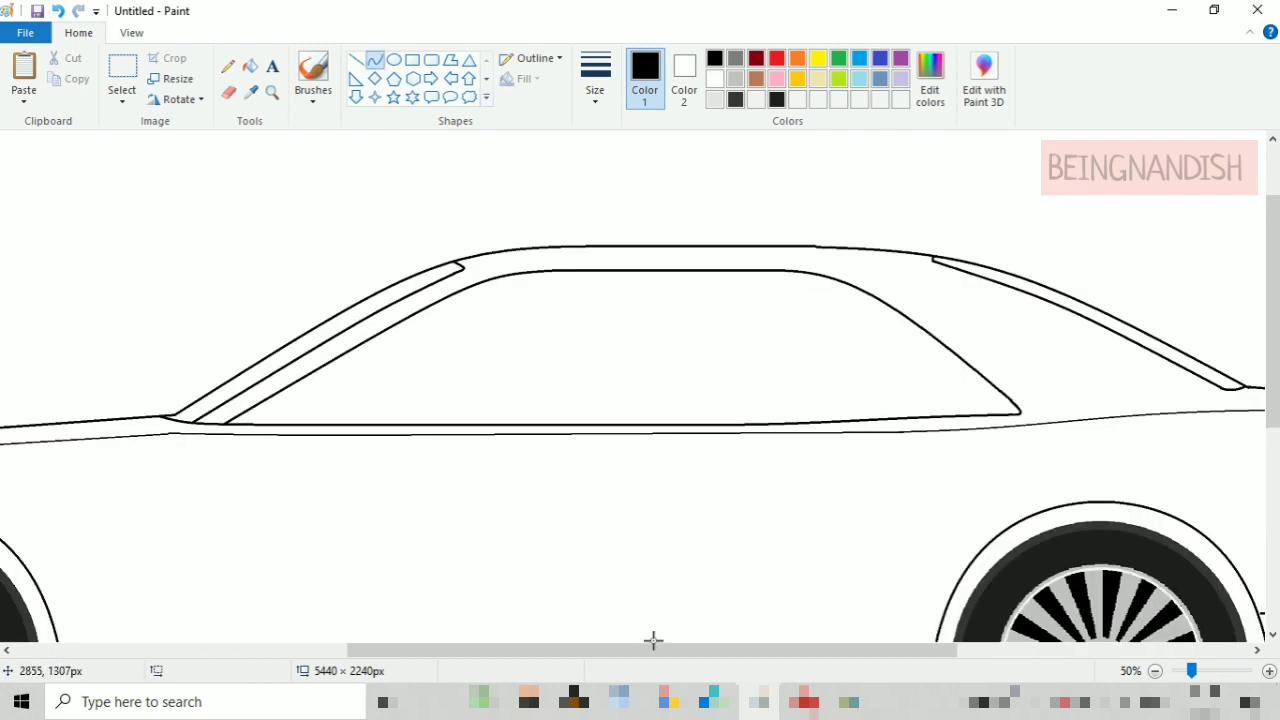
left_click(58, 11)
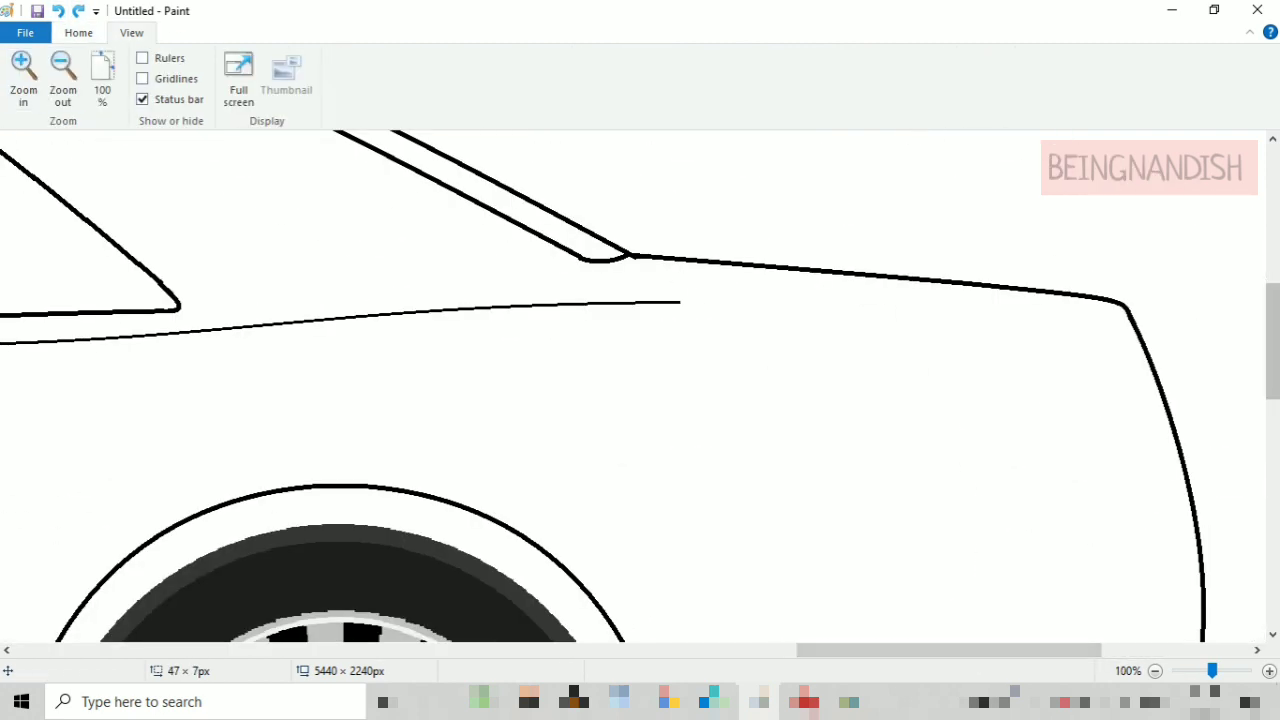
- Extend the rear shoulder line with a thin curve that bends down to meet the rear-end edge
scroll(726, 229, "down", 1)
mouse_move(680, 228)
left_mouse_down()
mouse_move(1029, 303)
mouse_move(1197, 483)
mouse_move(1051, 229)
mouse_move(1143, 250)
left_mouse_up()
left_click(80, 35)
- Draw the taillight's front edge as a bowed curve about 152 px wide and close its lower end with a curve about 18 × 29 px
left_click_drag(1070, 275, 1180, 473)
mouse_move(1100, 330)
left_mouse_down()
mouse_move(1049, 300)
mouse_move(1084, 410)
mouse_move(1123, 472)
mouse_move(1031, 374)
left_mouse_up()
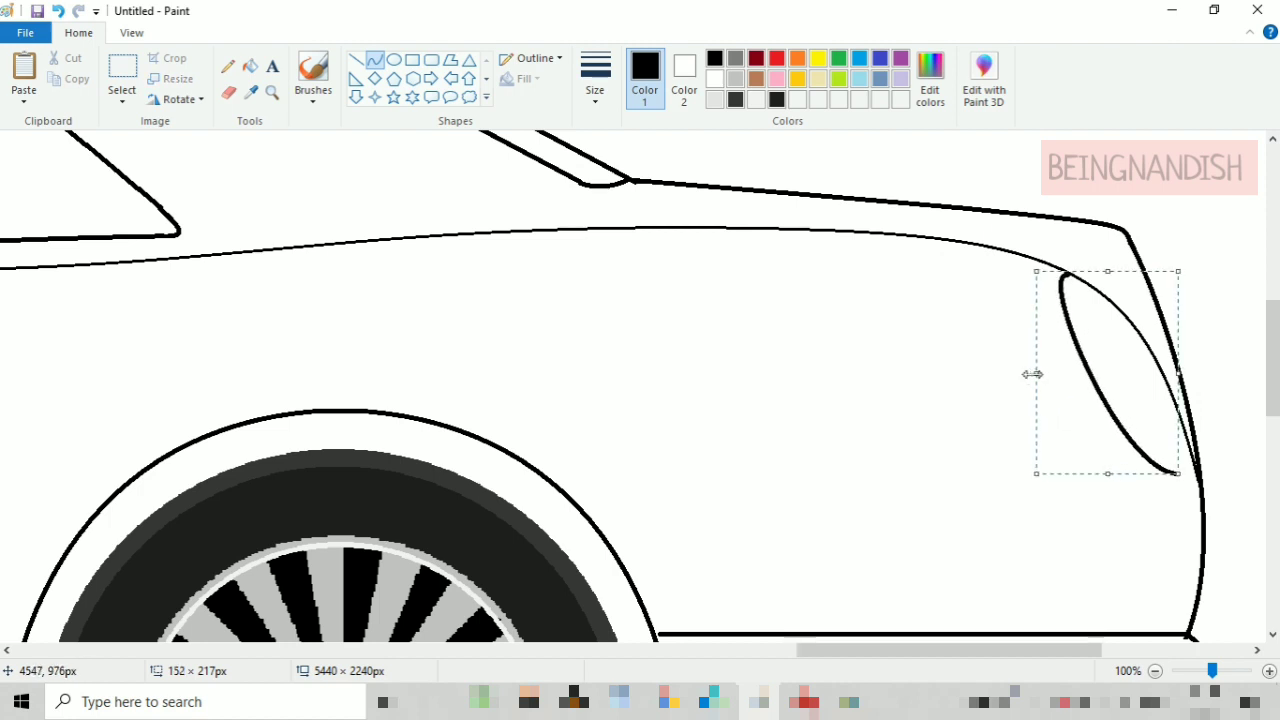
left_click_drag(1108, 475, 1113, 497)
left_click(1182, 495)
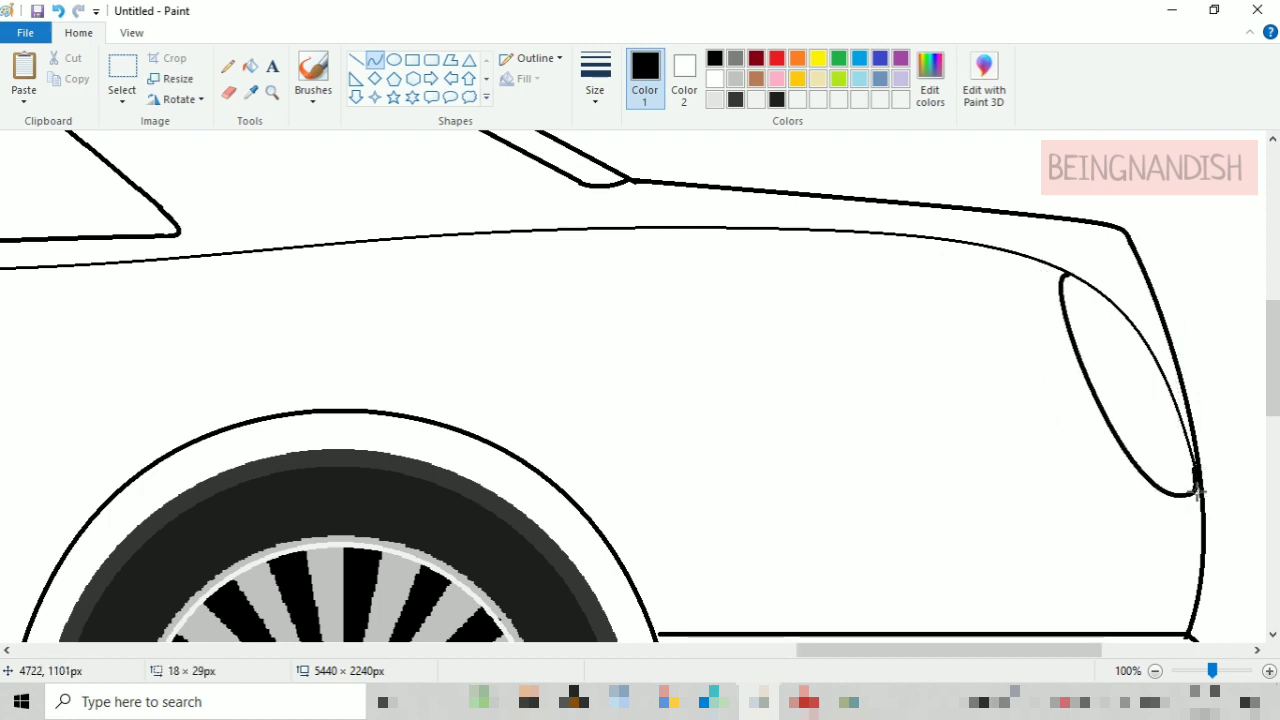
- With a thinner outline, draw an inner curve about 150 px wide following the taillight's front edge
left_click(595, 78)
left_click(637, 172)
left_click_drag(1074, 276, 1195, 477)
left_click_drag(1105, 345, 1053, 350)
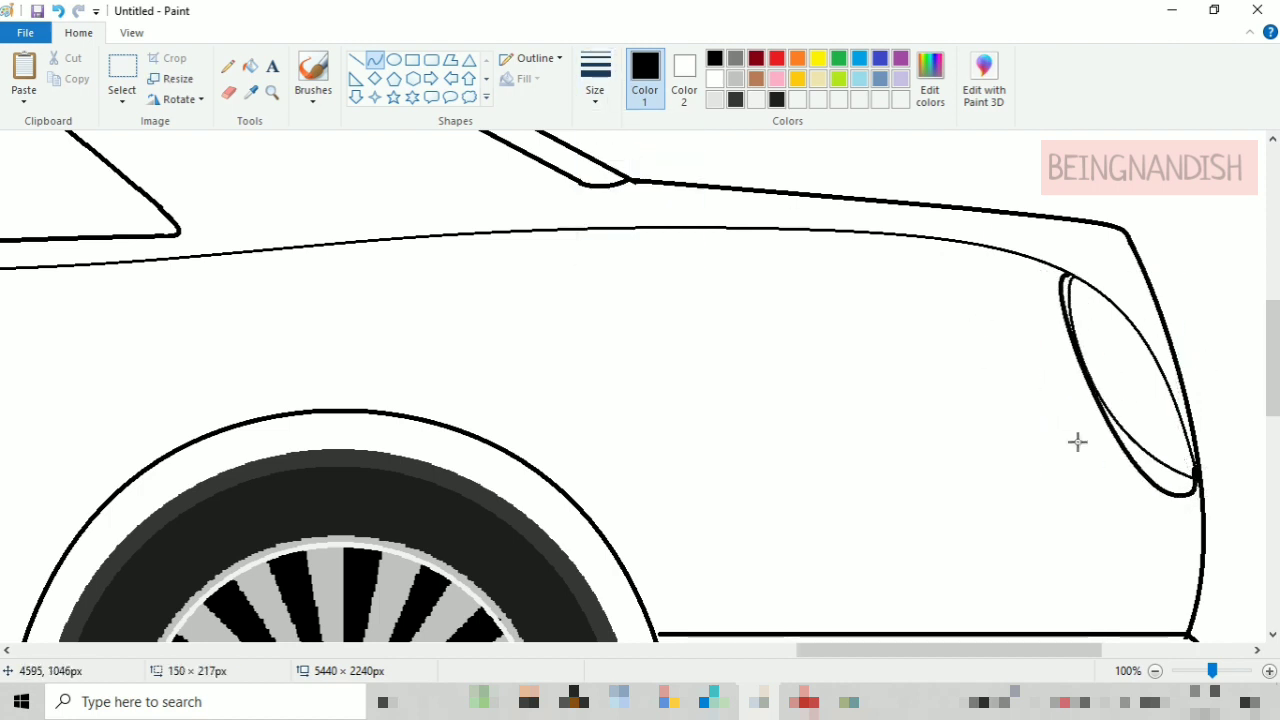
left_click_drag(1077, 442, 1147, 534)
left_click(940, 360)
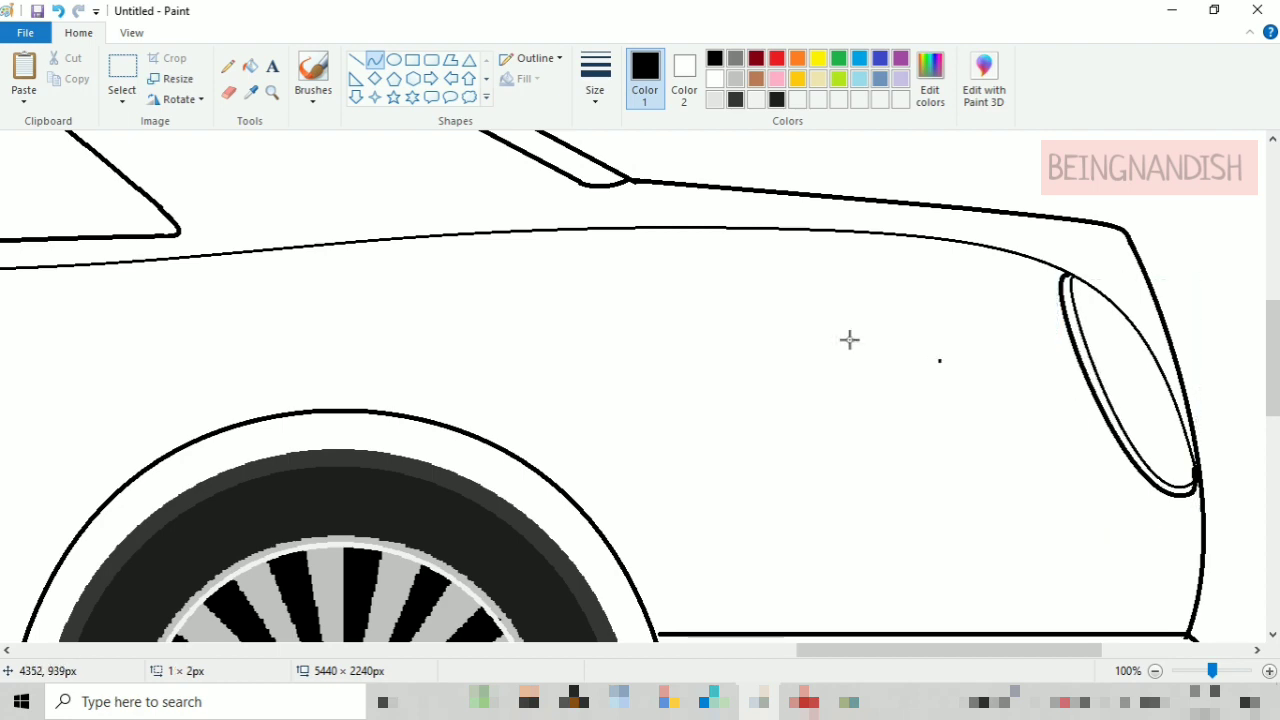
- Draw a small flat black ellipse on the front fender behind the front wheel arch as the side indicator
left_click(131, 32)
double_click(62, 80)
left_click(27, 94)
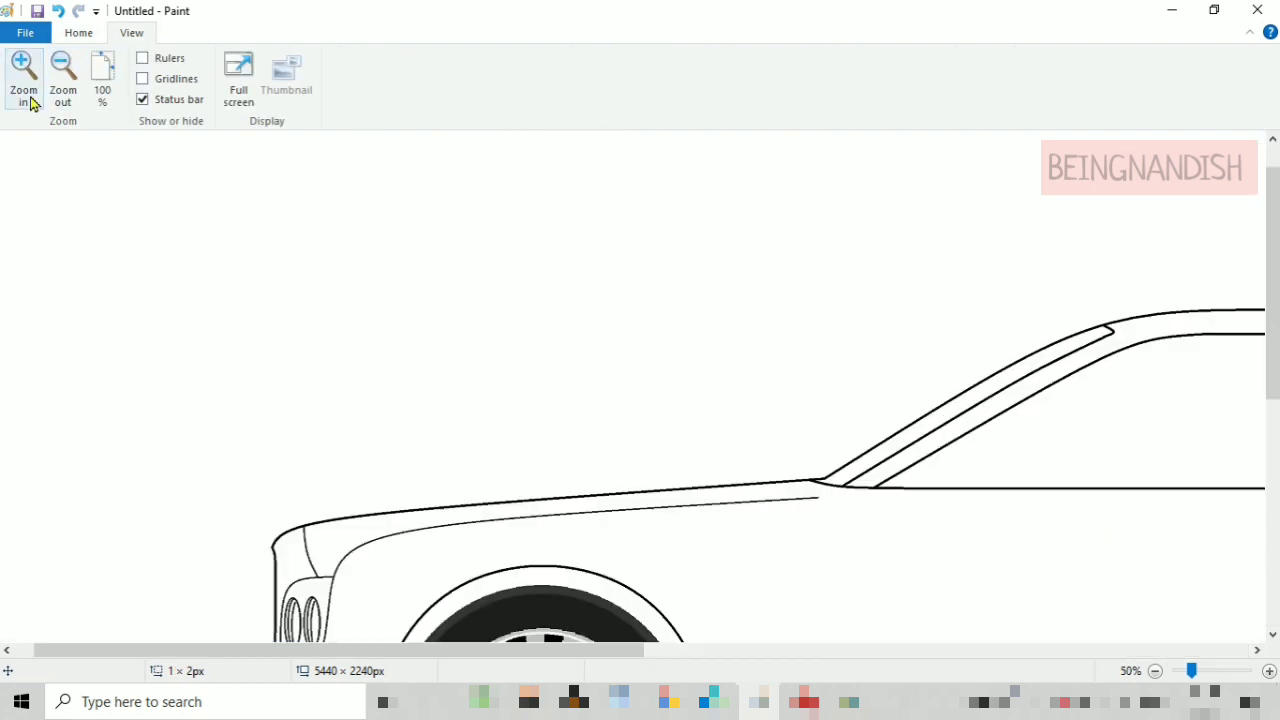
left_click_drag(200, 650, 385, 650)
scroll(640, 385, "down", 2)
left_click(86, 33)
left_click(393, 58)
left_click(595, 80)
left_click(620, 165)
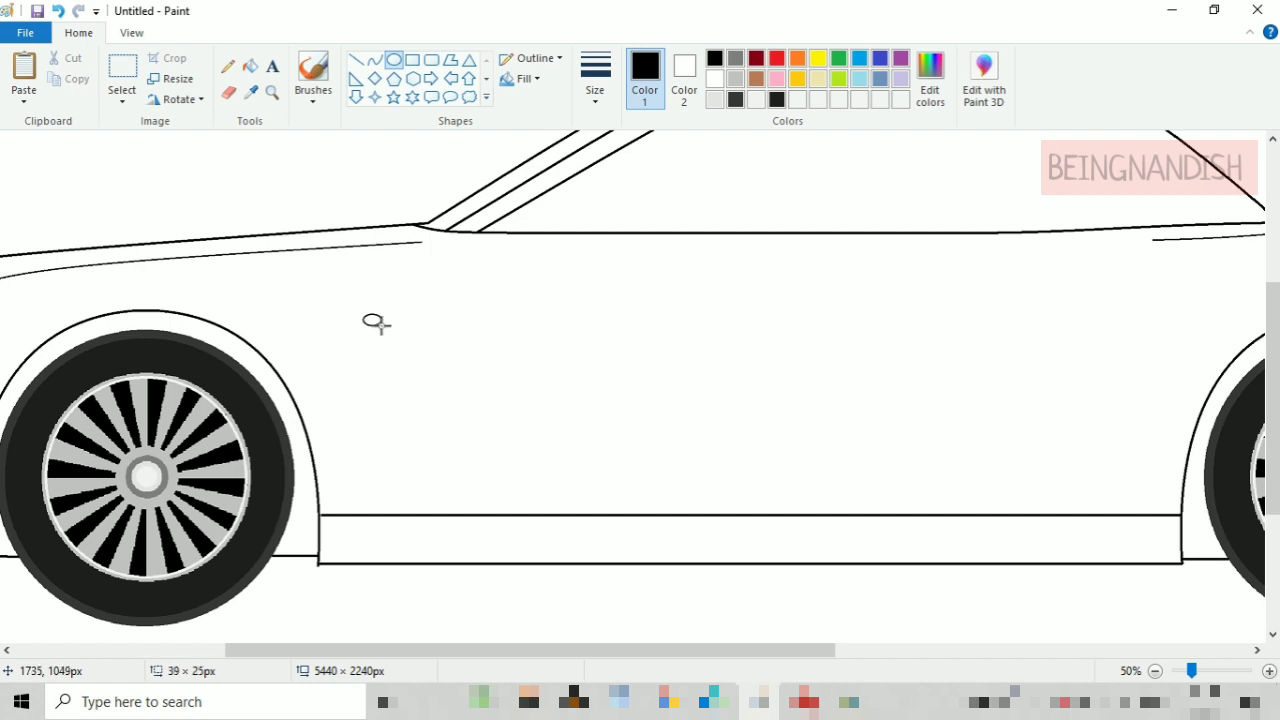
left_click(595, 80)
left_click(643, 237)
- Draw the door's front edge as a bowed curve from the sill up to the side window's front lower corner
scroll(701, 357, "up", 2)
left_click_drag(706, 650, 809, 650)
left_click(375, 59)
left_click(595, 80)
left_click(637, 205)
scroll(469, 134, "down", 2)
left_click(595, 80)
left_click(637, 175)
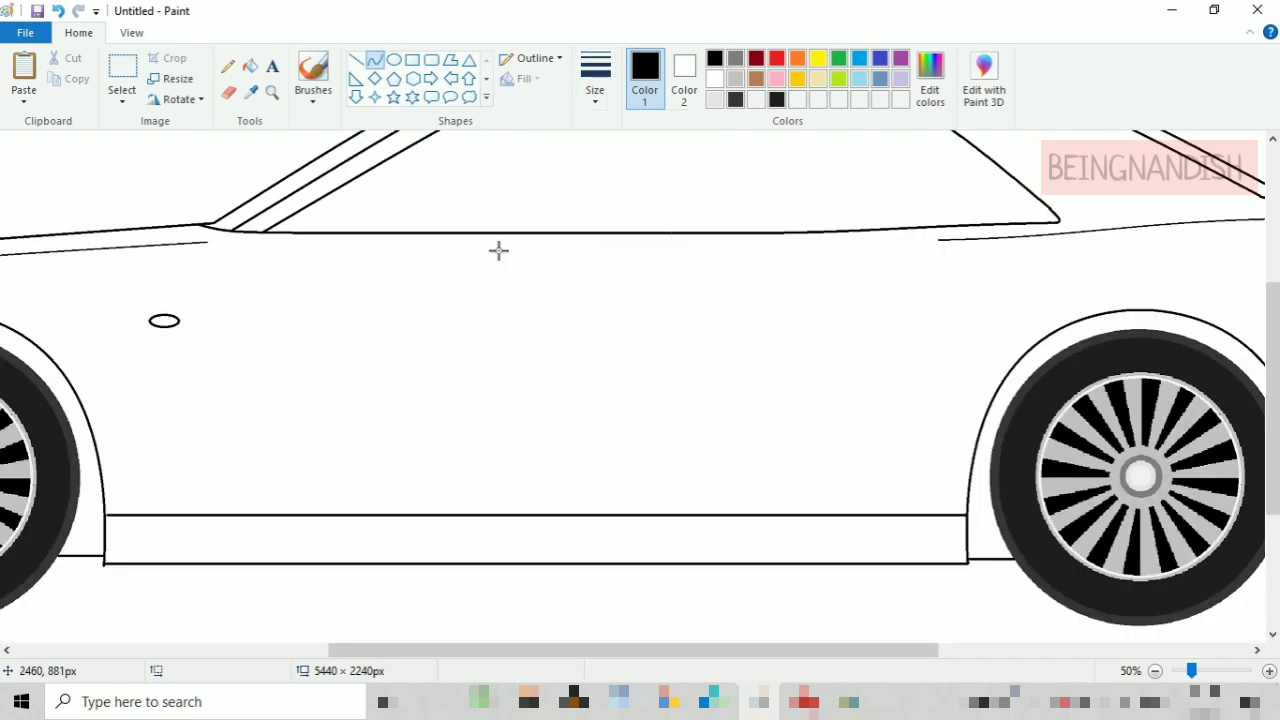
left_click_drag(244, 259, 244, 514)
left_click_drag(236, 340, 262, 374)
left_click(511, 362)
scroll(708, 276, "up", 2)
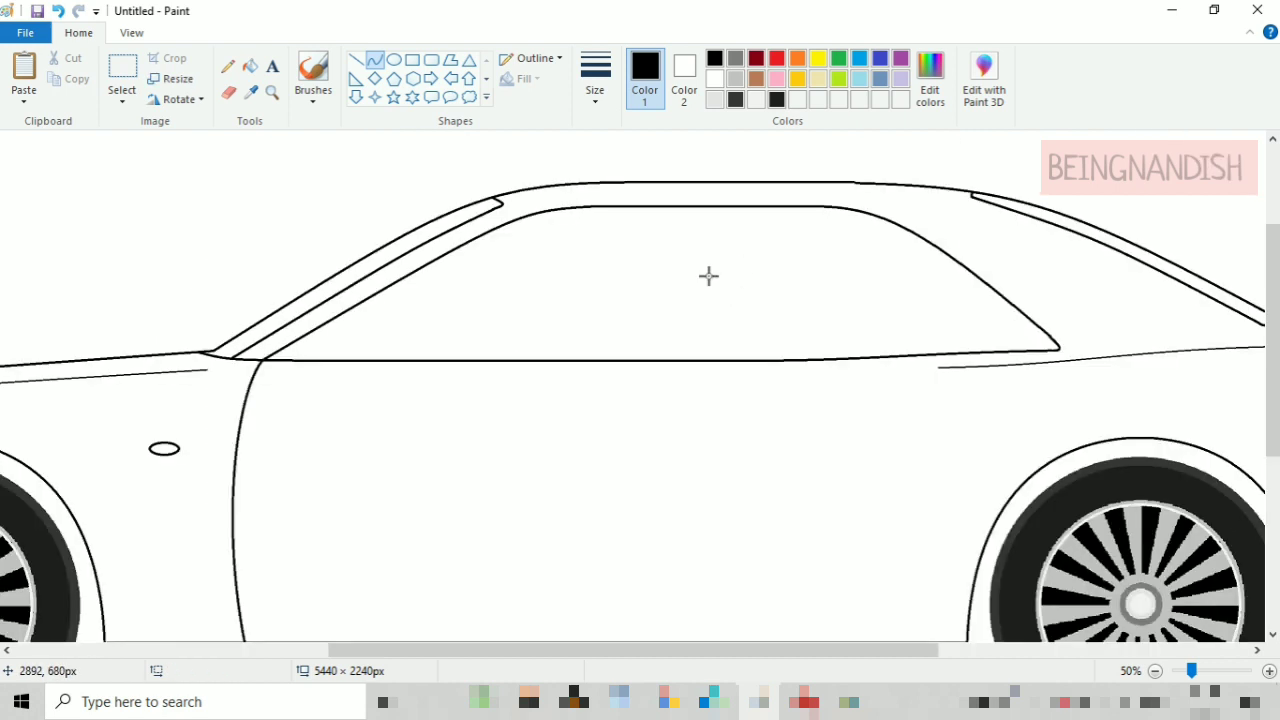
- Draw two straight pillar lines close together across the side window, from its top edge to its base
scroll(728, 241, "up", 1)
left_click(726, 237)
scroll(724, 233, "down", 1)
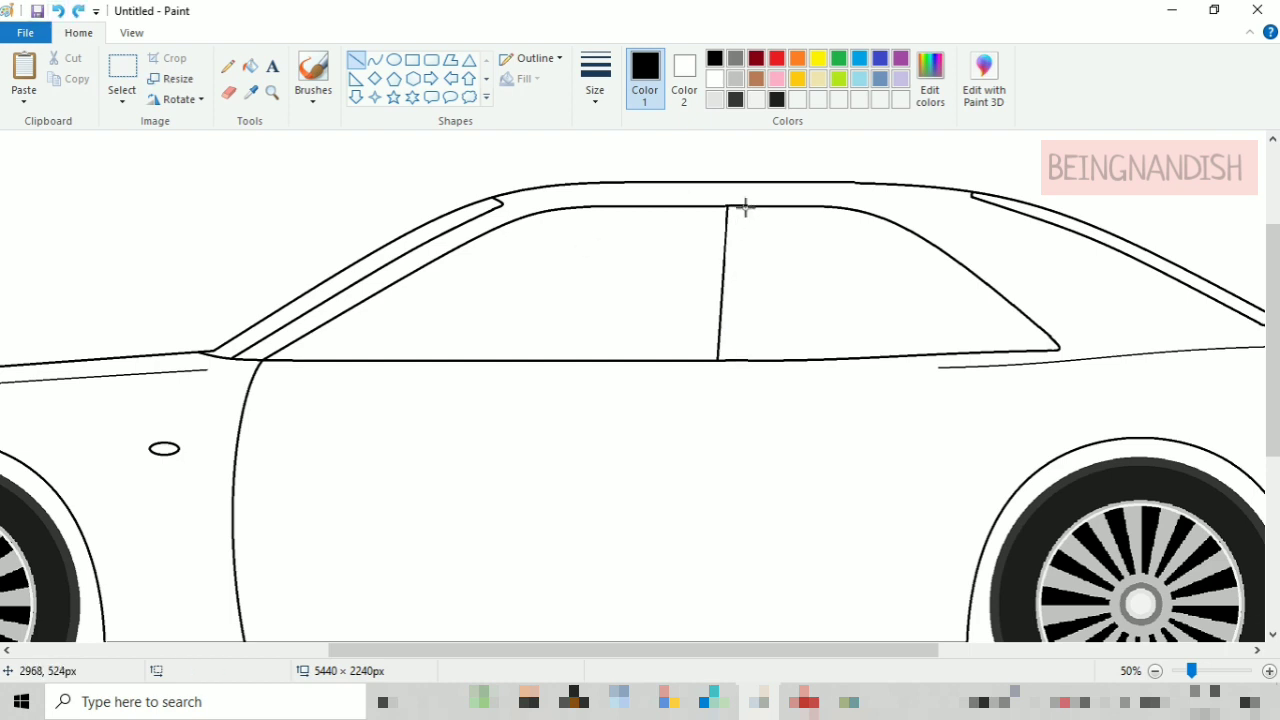
scroll(625, 282, "down", 2)
left_click(374, 59)
mouse_move(731, 234)
left_mouse_down()
mouse_move(740, 520)
mouse_move(731, 514)
left_mouse_up()
mouse_move(744, 330)
left_mouse_down()
mouse_move(751, 269)
mouse_move(769, 269)
left_mouse_up()
left_click(754, 368)
left_click_drag(731, 374, 722, 373)
left_click(57, 11)
mouse_move(715, 515)
left_mouse_down()
mouse_move(727, 428)
mouse_move(709, 404)
left_mouse_up()
left_click(757, 338)
left_click_drag(733, 372, 723, 372)
left_click_drag(724, 290, 724, 282)
left_click_drag(728, 354, 725, 354)
left_click_drag(697, 396, 702, 394)
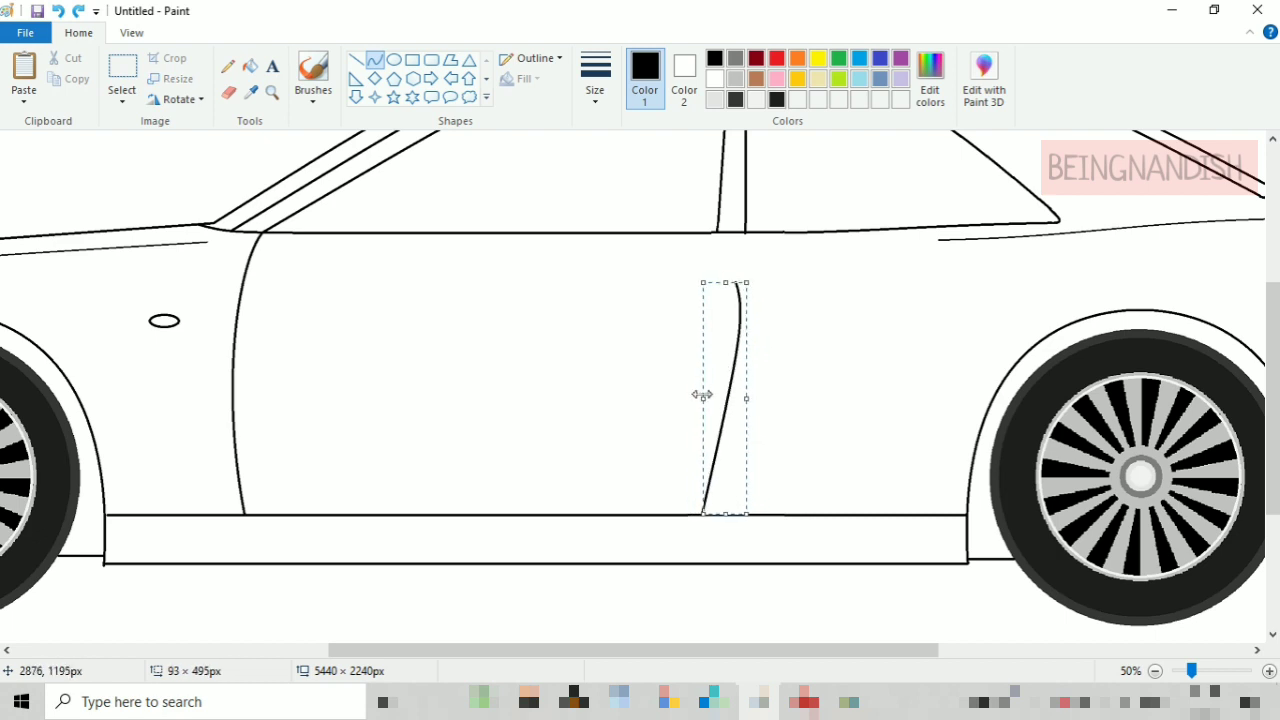
left_click(58, 11)
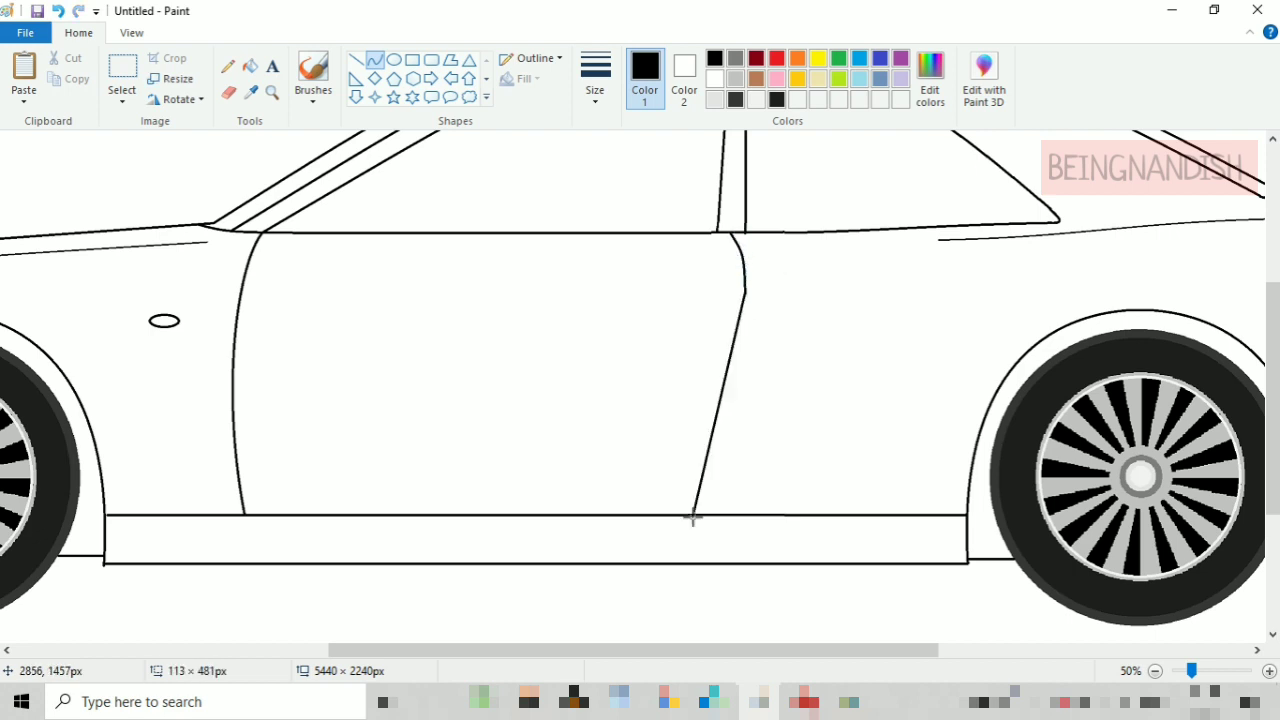
- Draw the door's rear edge as a bowed curve from the side window's base to the sill, and add a small round lock on the door
left_click_drag(747, 299, 728, 428)
left_click(562, 301)
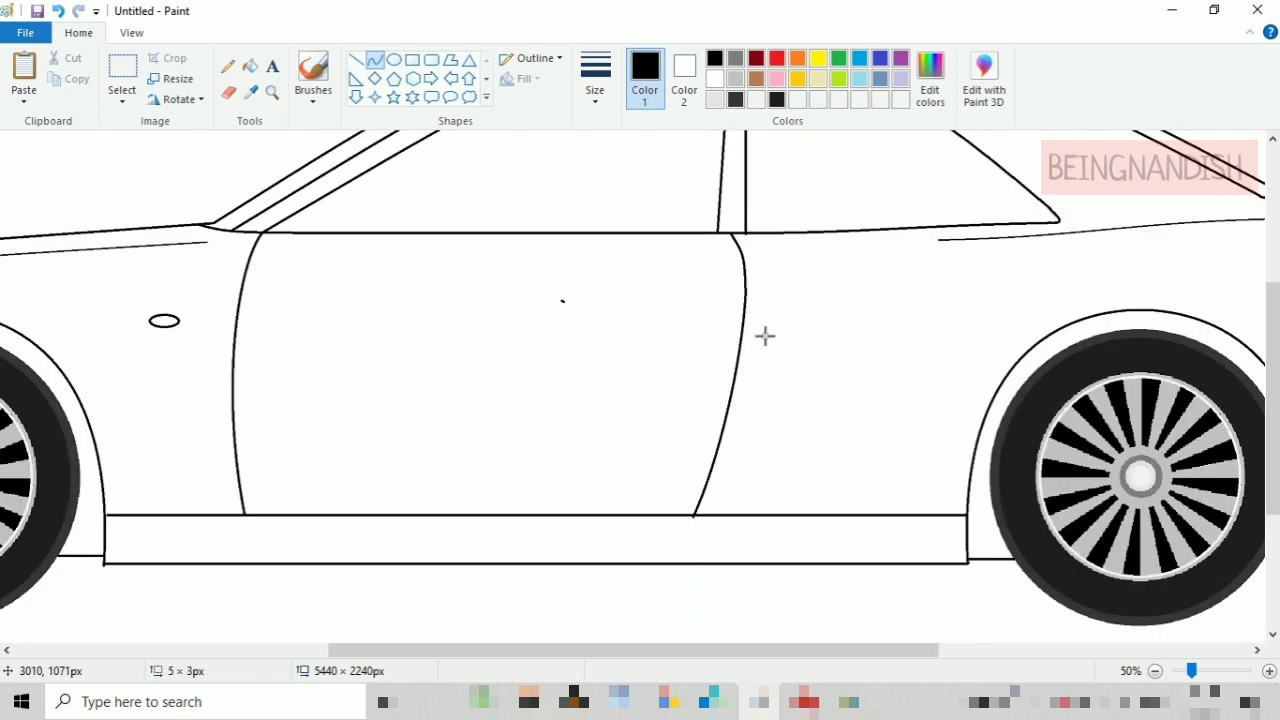
left_click(394, 60)
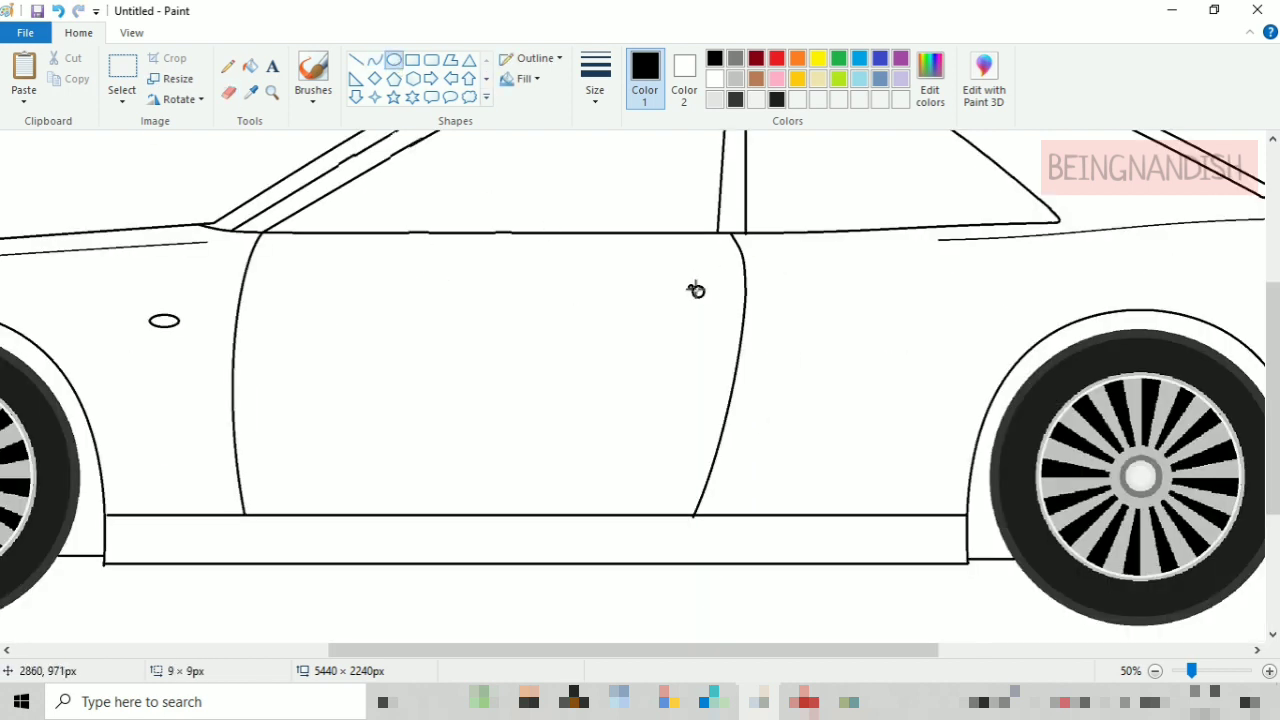
- With a thinner outline, draw a long straight line just below the sill's upper edge, running between the two wheel arches
left_click(356, 60)
left_click(595, 80)
left_click(637, 164)
mouse_move(628, 650)
left_mouse_down()
mouse_move(446, 650)
mouse_move(514, 650)
left_mouse_up()
left_click_drag(346, 523, 1207, 623)
left_click(733, 420)
- Draw a rounded side mirror with an inner contour curve at the side window's front lower corner
scroll(666, 427, "up", 2)
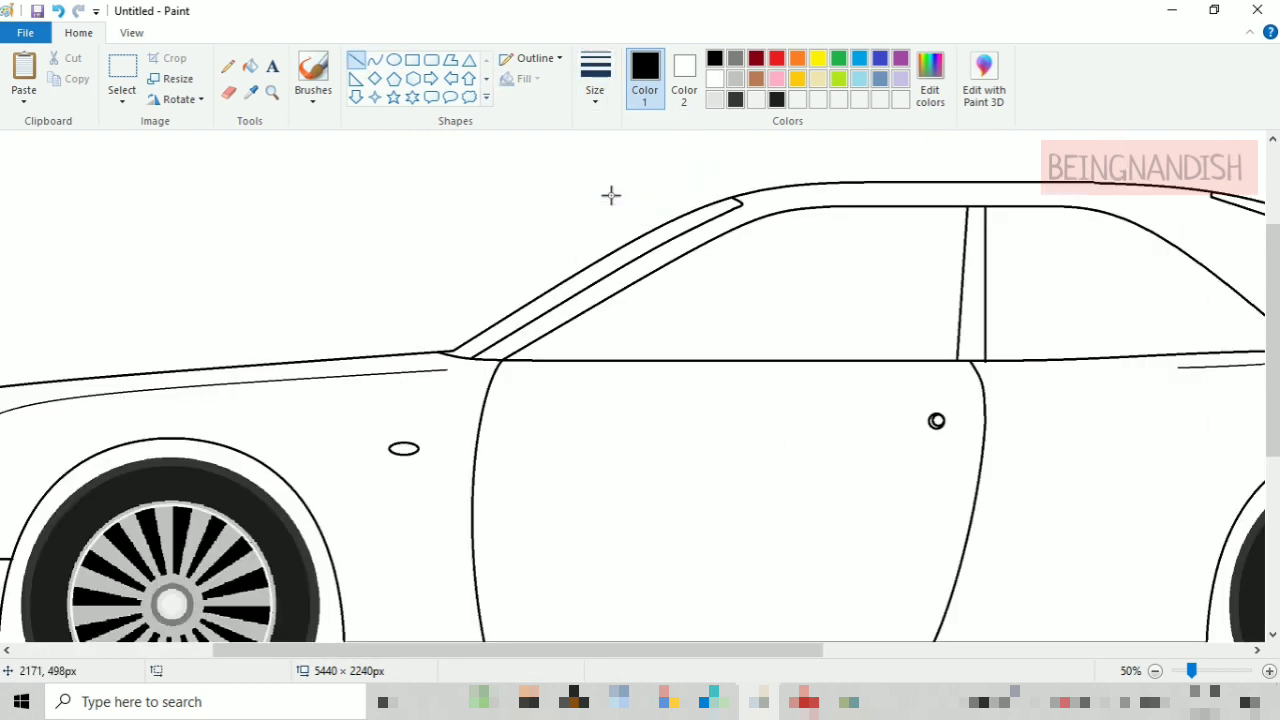
left_click(374, 60)
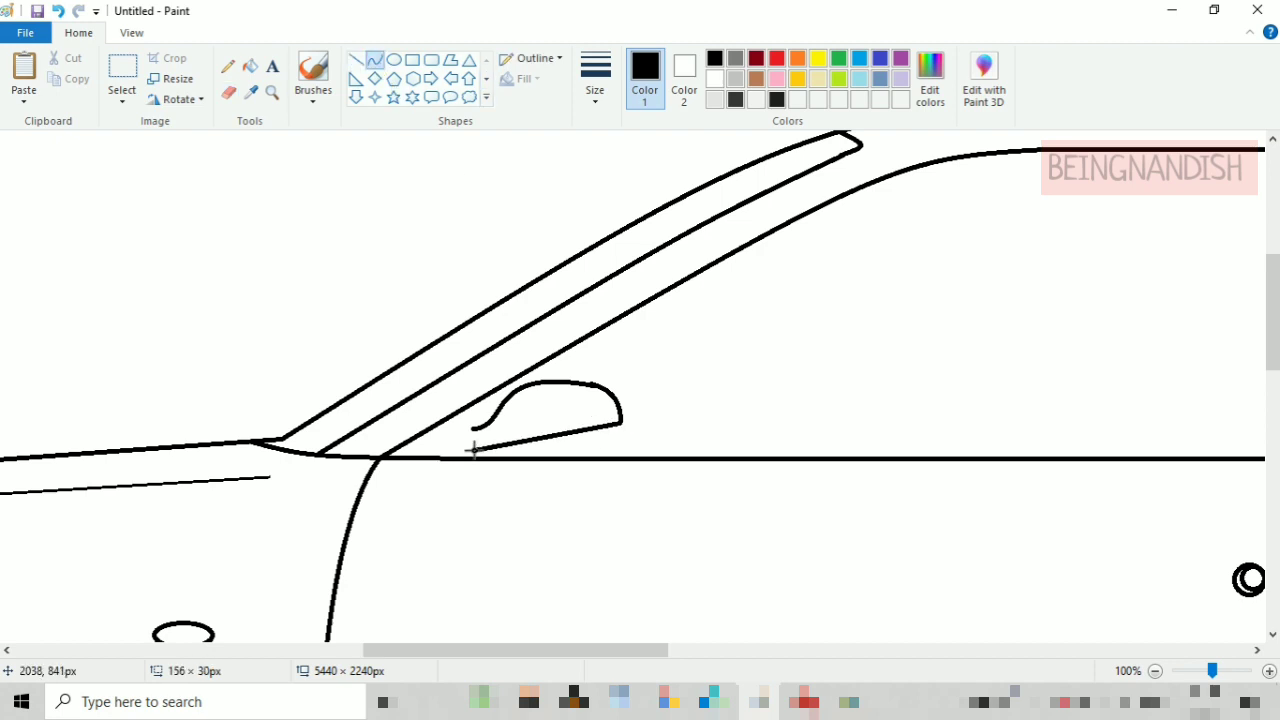
left_click_drag(474, 450, 616, 457)
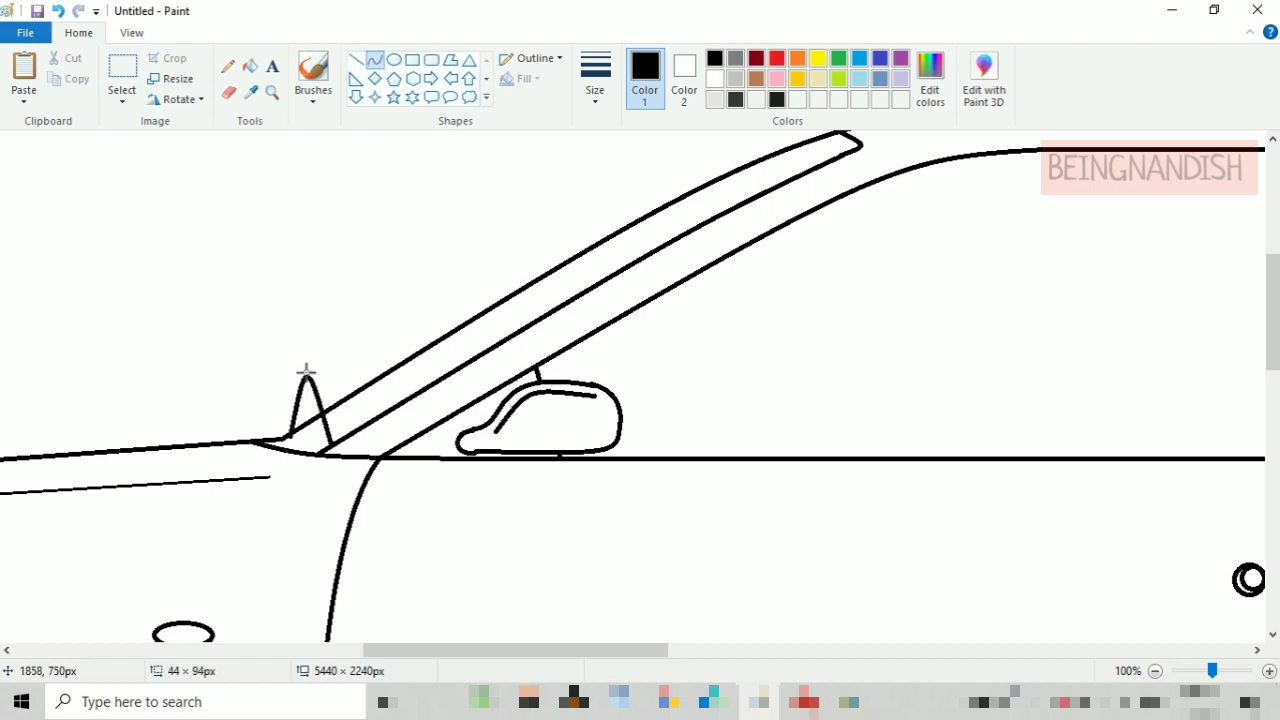
- Draw short curves across the lower and upper ends of the windshield strip
mouse_move(306, 372)
left_mouse_down()
mouse_move(290, 435)
mouse_move(334, 444)
left_mouse_up()
scroll(334, 444, "up", 1)
left_click_drag(826, 264, 853, 281)
- Erase the rear bumper's slanted lower edge between the rear wheel arch and the tail
left_click_drag(517, 650, 800, 651)
left_click(131, 32)
left_click(63, 80)
left_click(63, 80)
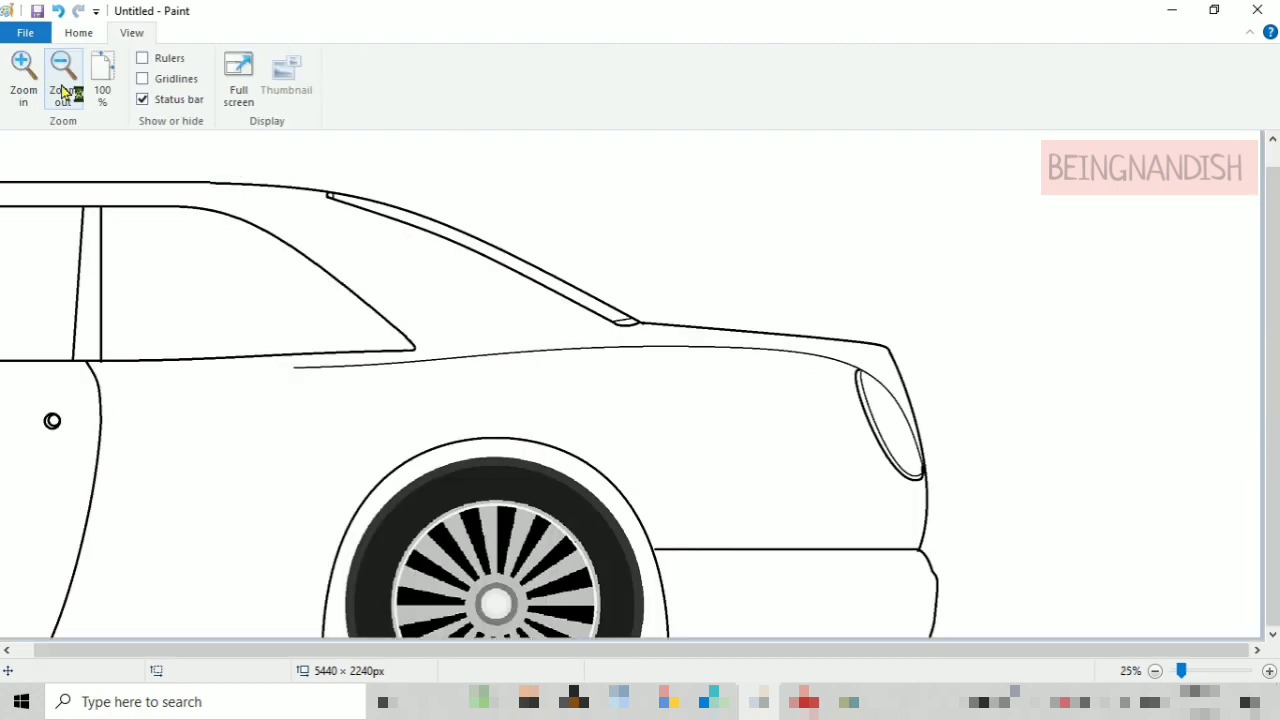
scroll(325, 432, "up", 1)
left_click_drag(391, 651, 1016, 651)
scroll(640, 400, "down", 3)
left_click(78, 35)
left_click(228, 94)
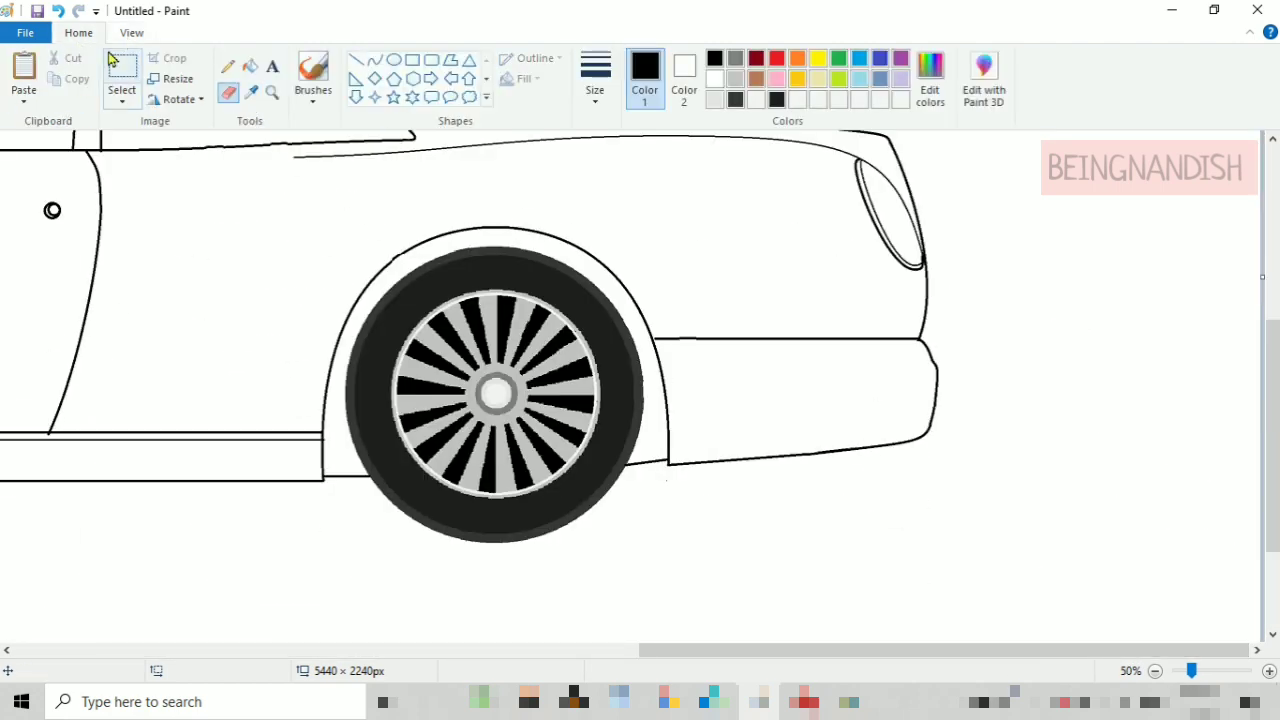
left_click(131, 32)
left_click(23, 80)
left_click_drag(791, 650, 988, 650)
scroll(1054, 439, "down", 2)
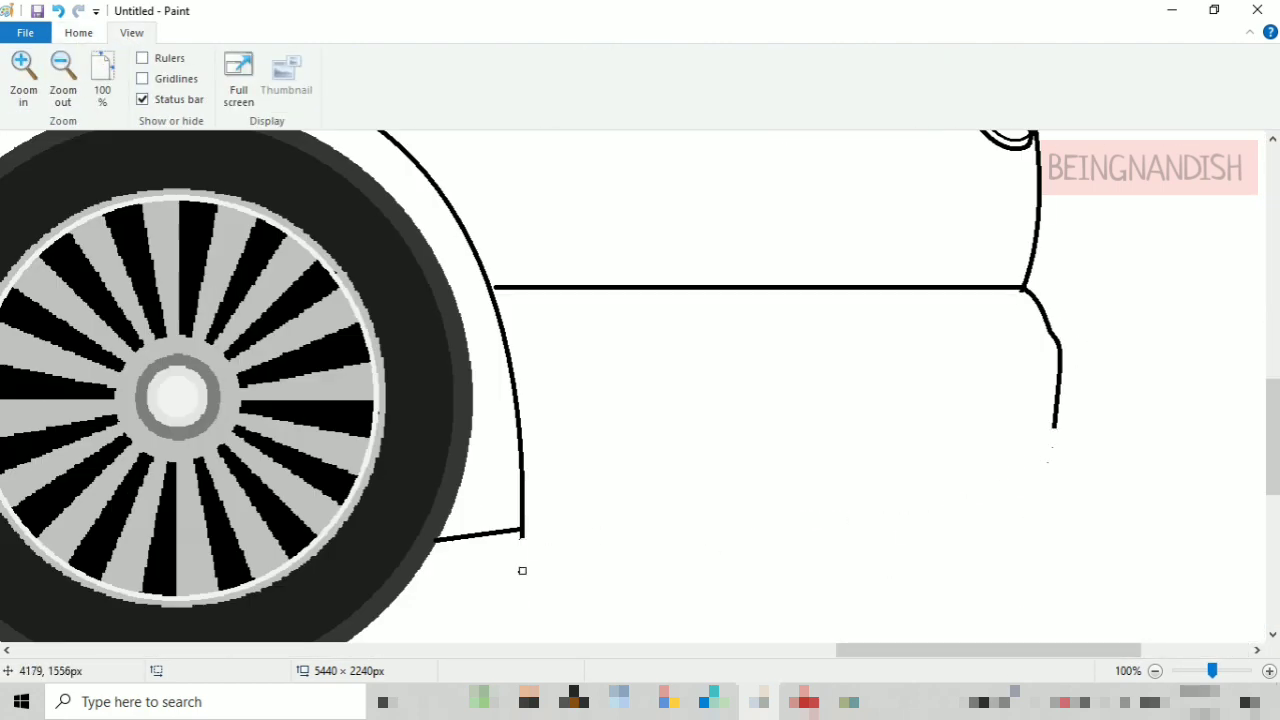
- Redraw the rear bumper's lower edge with a thicker outline as a curve from the wheel arch's foot up to the bumper's back edge
left_click(95, 34)
left_click(375, 59)
left_click_drag(522, 538, 1052, 448)
mouse_move(1030, 458)
left_mouse_down()
mouse_move(1043, 471)
mouse_move(1051, 433)
left_mouse_up()
left_click(595, 80)
left_click(630, 207)
left_click_drag(522, 538, 522, 541)
left_click_drag(788, 434, 789, 428)
left_click_drag(1052, 485, 1056, 485)
left_click(869, 370)
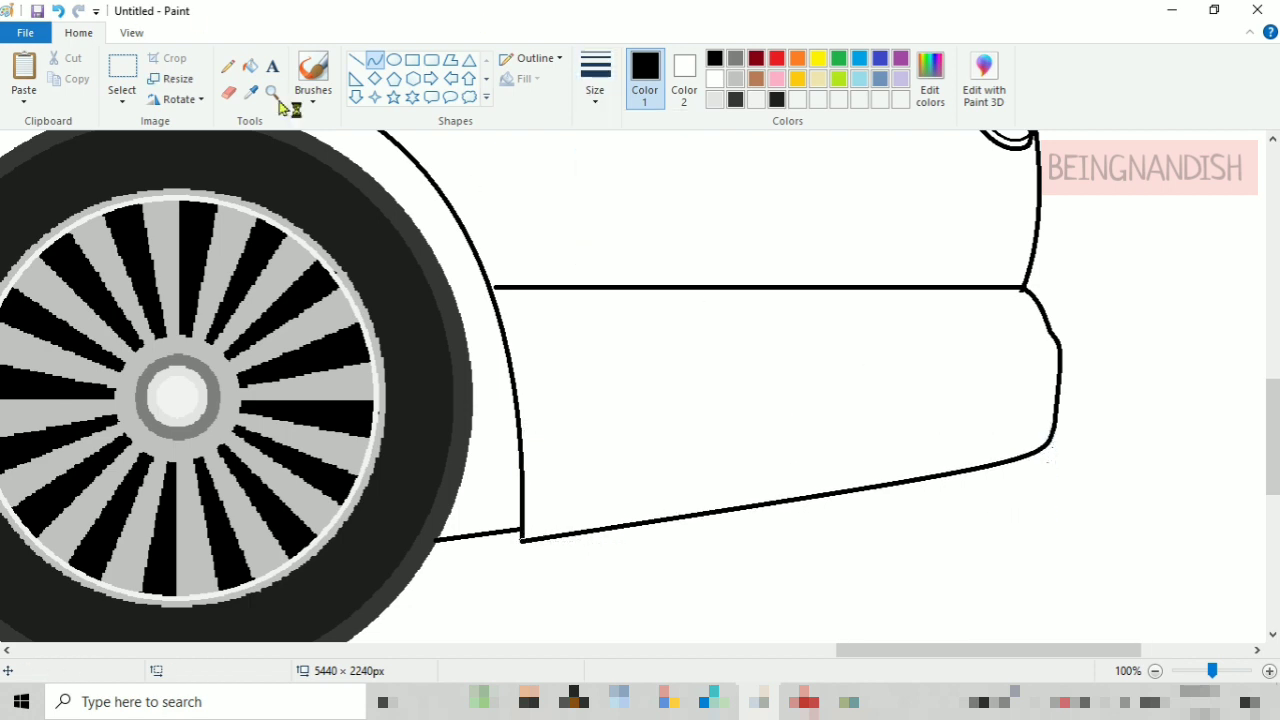
- Draw a small rounded rectangle with a thinner outline low on the fender between the front wheel arch and the door as a vent
left_click(131, 32)
left_click(62, 86)
left_click(62, 86)
left_click(80, 33)
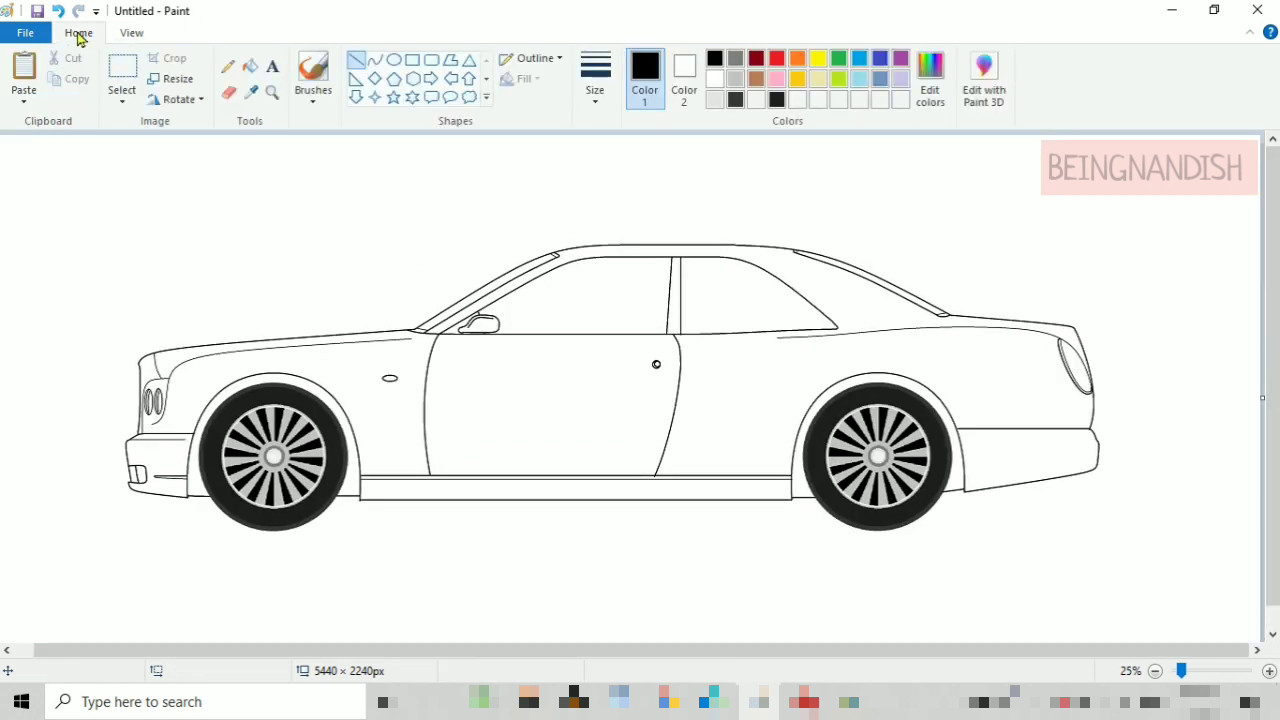
left_click(131, 32)
left_click(23, 80)
scroll(325, 326, "down", 2)
scroll(325, 326, "right", 3)
left_click(79, 33)
left_click(431, 59)
left_click_drag(453, 515, 540, 552)
left_click(595, 78)
left_click(617, 169)
- Erase the fender vent's corners and redraw them as smooth curves, with a slanted front lower side and a rounded rear upper corner
left_click(131, 32)
left_click(23, 80)
scroll(500, 380, "down", 3)
scroll(500, 380, "right", 3)
left_click(79, 32)
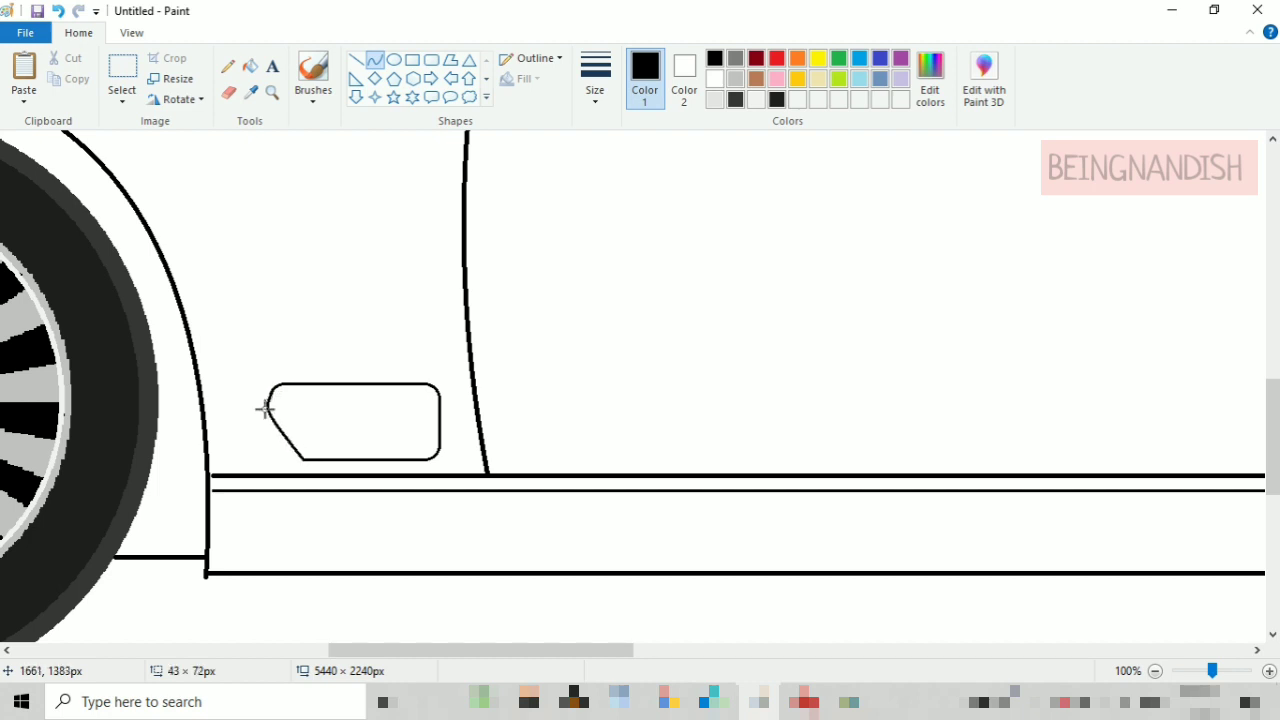
left_click(228, 91)
mouse_move(420, 384)
left_mouse_down()
mouse_move(439, 397)
mouse_move(440, 446)
left_mouse_up()
left_click(374, 59)
- Fill the fender vent with four stacked narrow rounded rectangles, about 130 px long and 8 px high, and short horizontal lines beside them
left_click(431, 59)
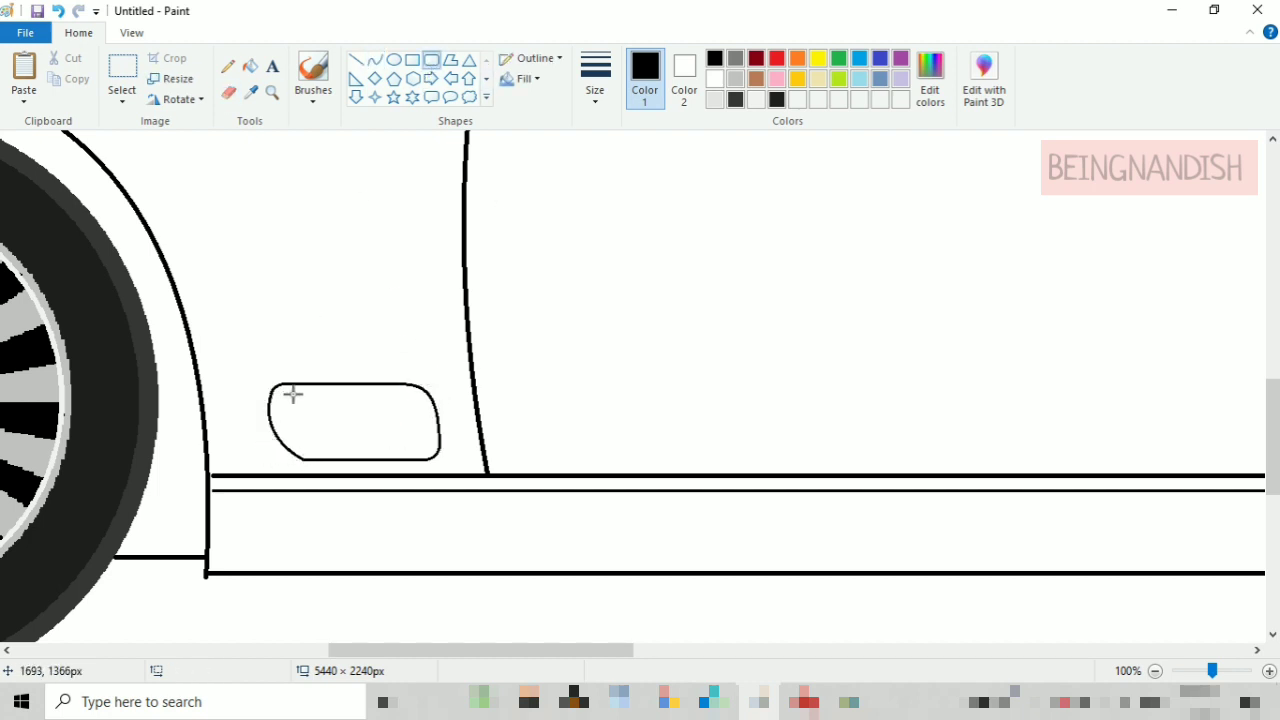
left_click_drag(278, 389, 389, 397)
left_click(290, 424)
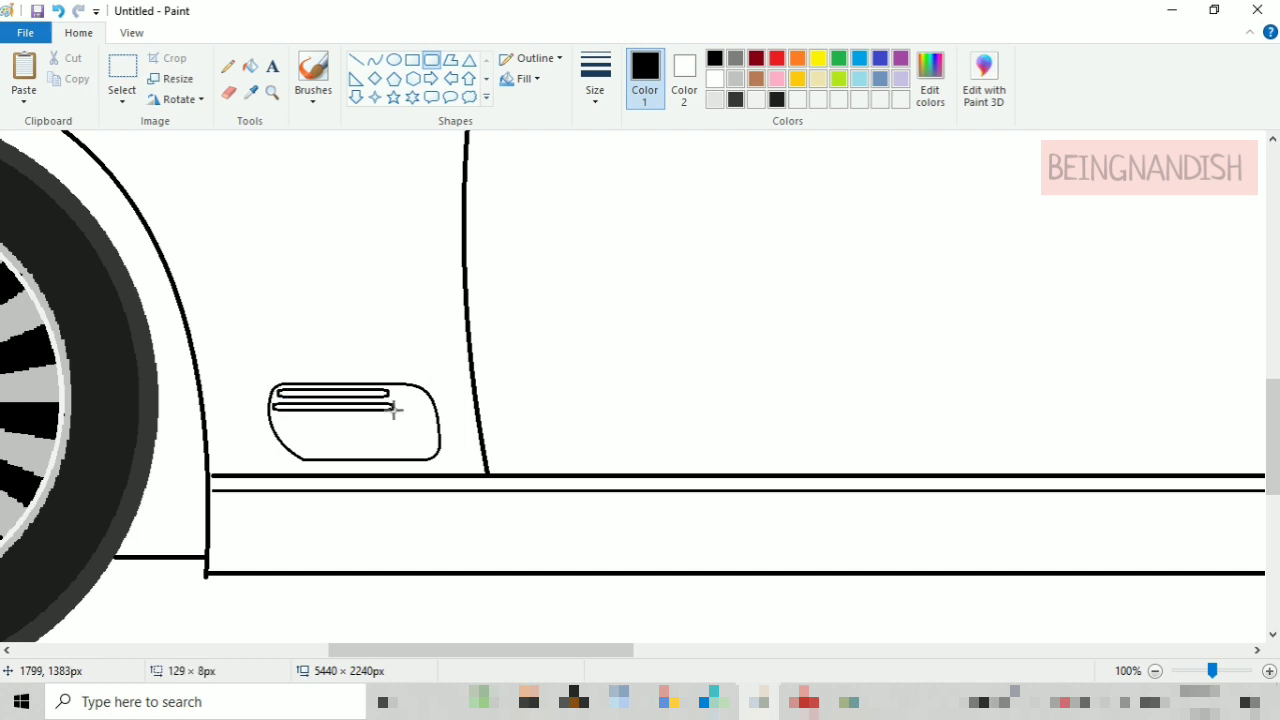
left_click_drag(280, 419, 406, 430)
left_click_drag(290, 435, 413, 446)
left_click(373, 311)
- Draw two closely spaced horizontal lines about 1800 px long across the lower door, from the front wheel arch to the rear wheel arch
scroll(373, 311, "up", 3)
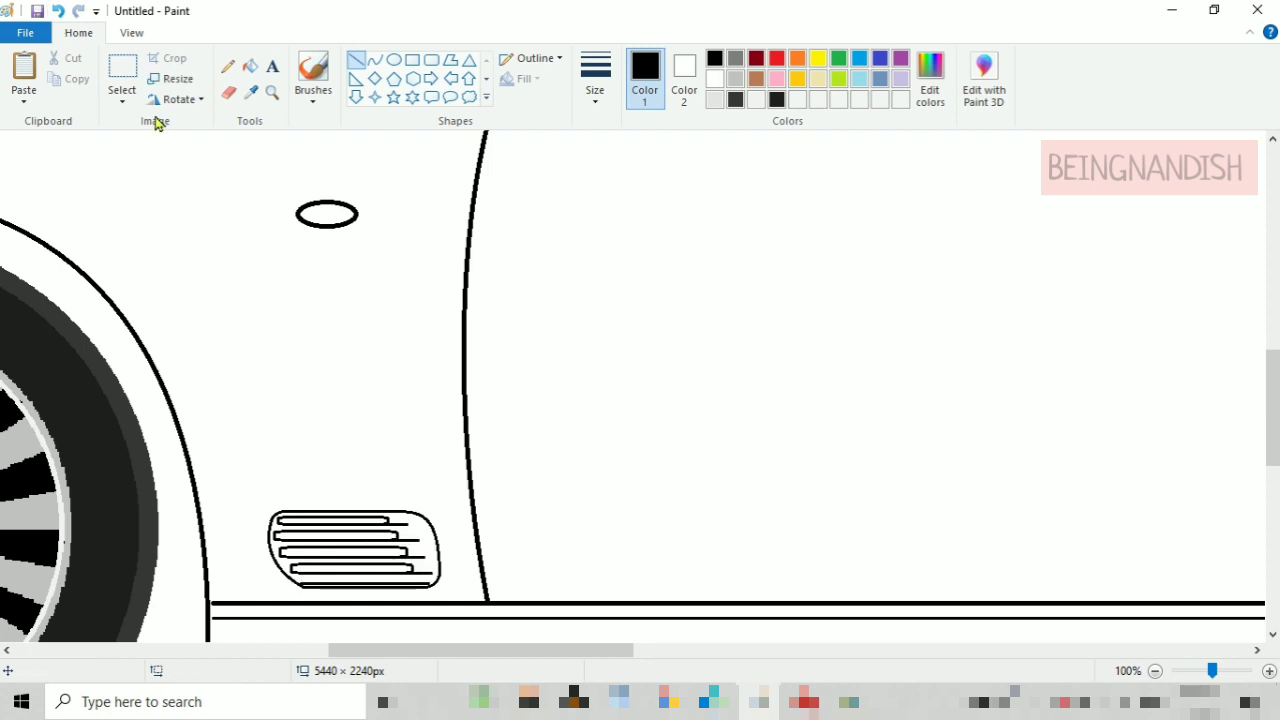
left_click(131, 32)
left_click(62, 78)
left_click(62, 78)
left_click(78, 33)
left_click_drag(360, 403, 608, 403)
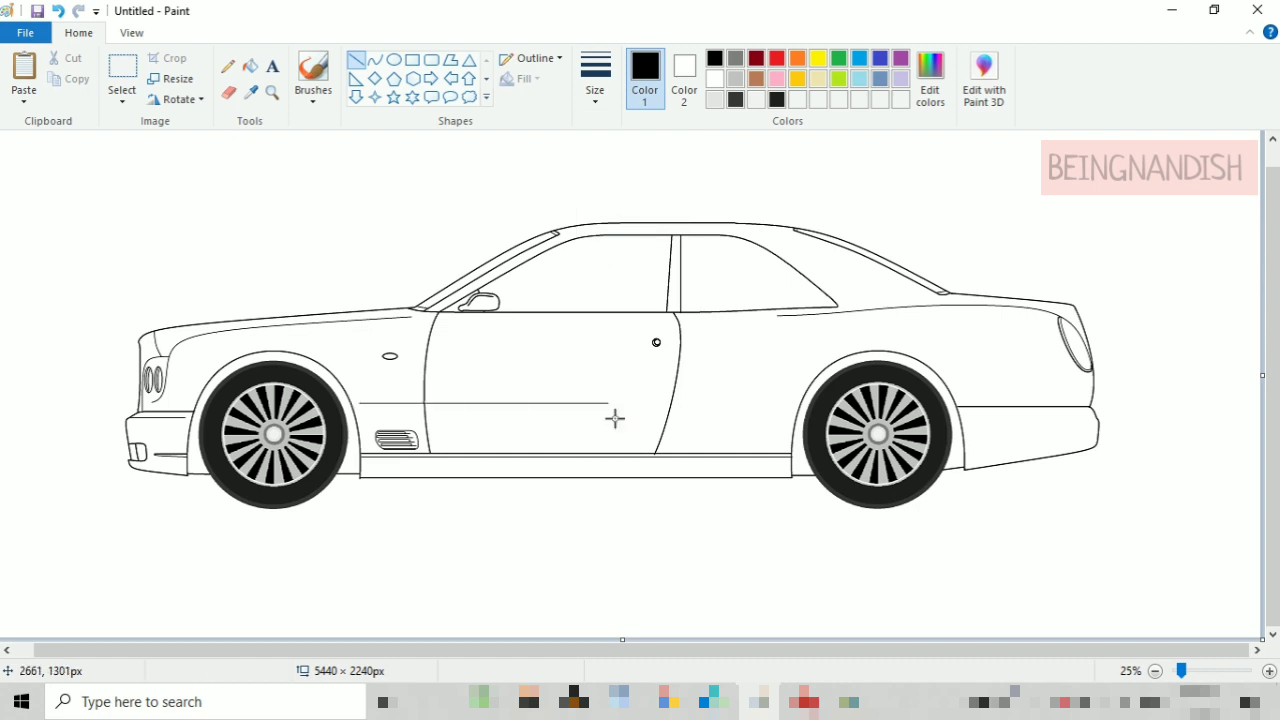
left_click_drag(366, 398, 788, 398)
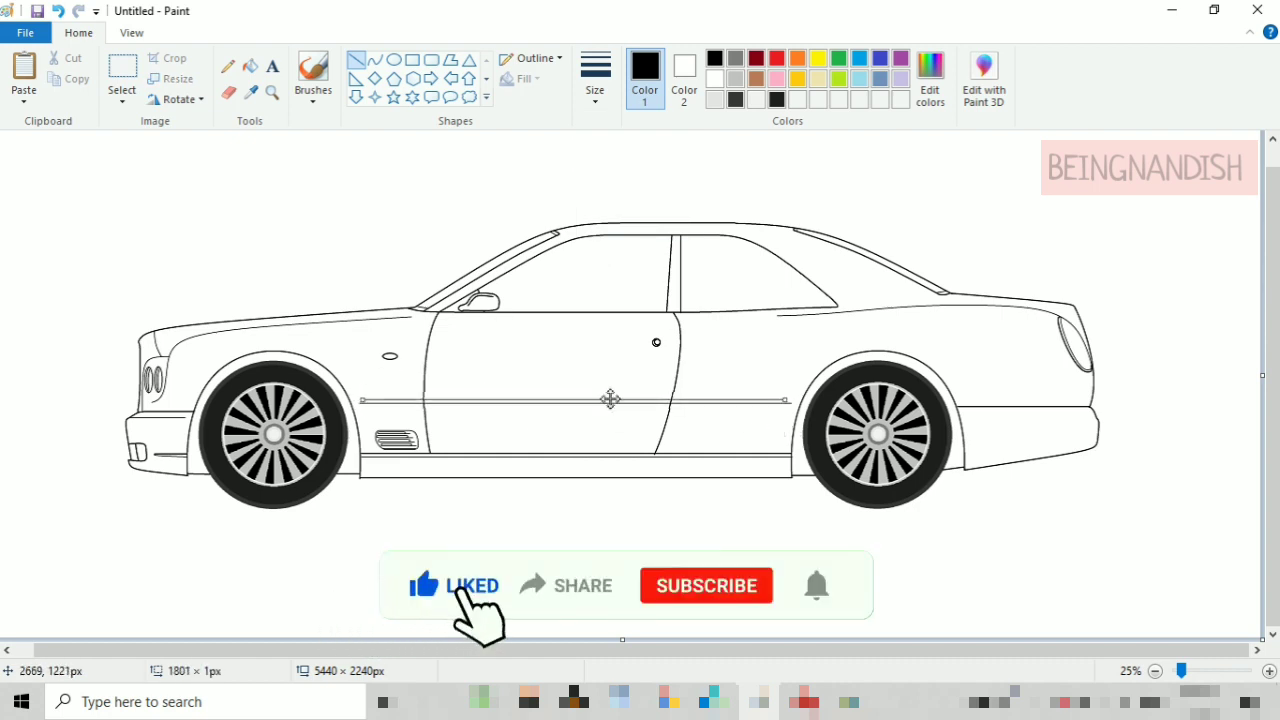
- Draw a body line curving up over the front wheel arch, running across the upper door and continuing over the rear fender toward the taillight
left_click(374, 59)
mouse_move(187, 376)
left_mouse_down()
mouse_move(679, 337)
mouse_move(198, 340)
mouse_move(209, 336)
left_mouse_up()
left_click_drag(433, 336, 431, 330)
left_click(411, 271)
scroll(411, 271, "up", 1)
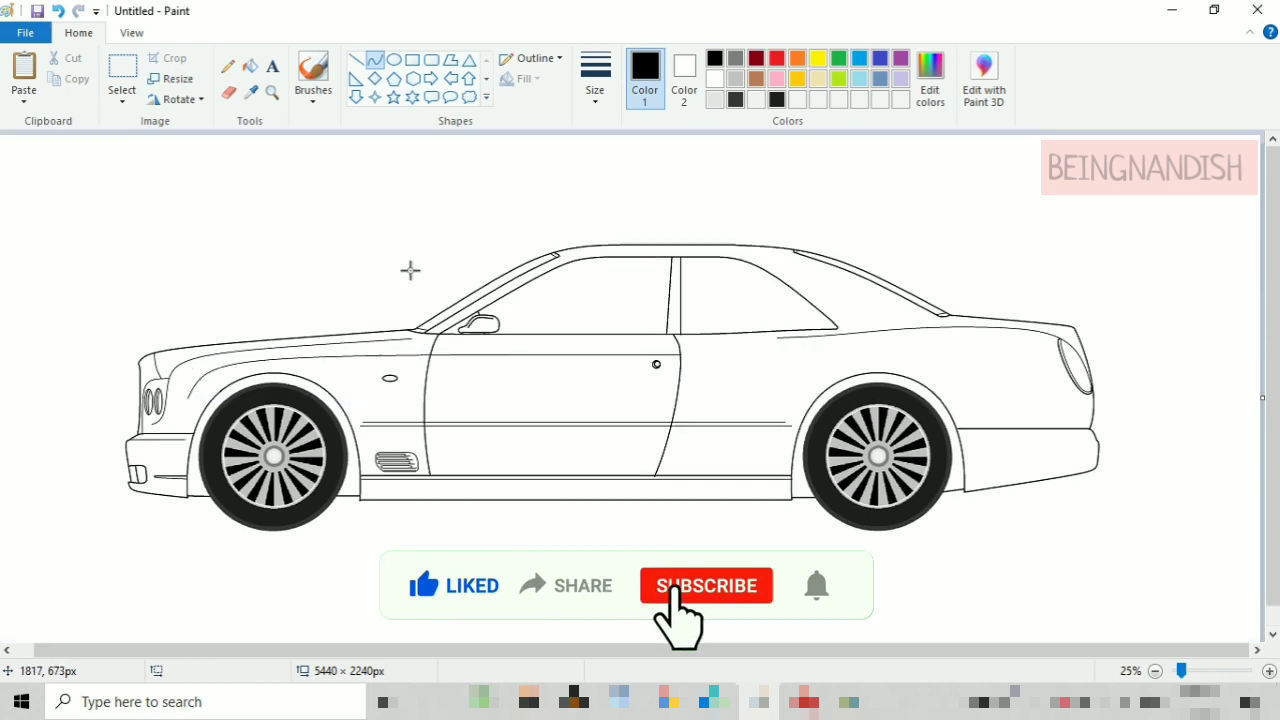
left_click_drag(684, 350, 1012, 334)
left_click(1020, 251)
- Draw a thin curve about 356 × 240 px just outside the rear half of the front wheel arch, ending near the upper door line
scroll(266, 291, "up", 2)
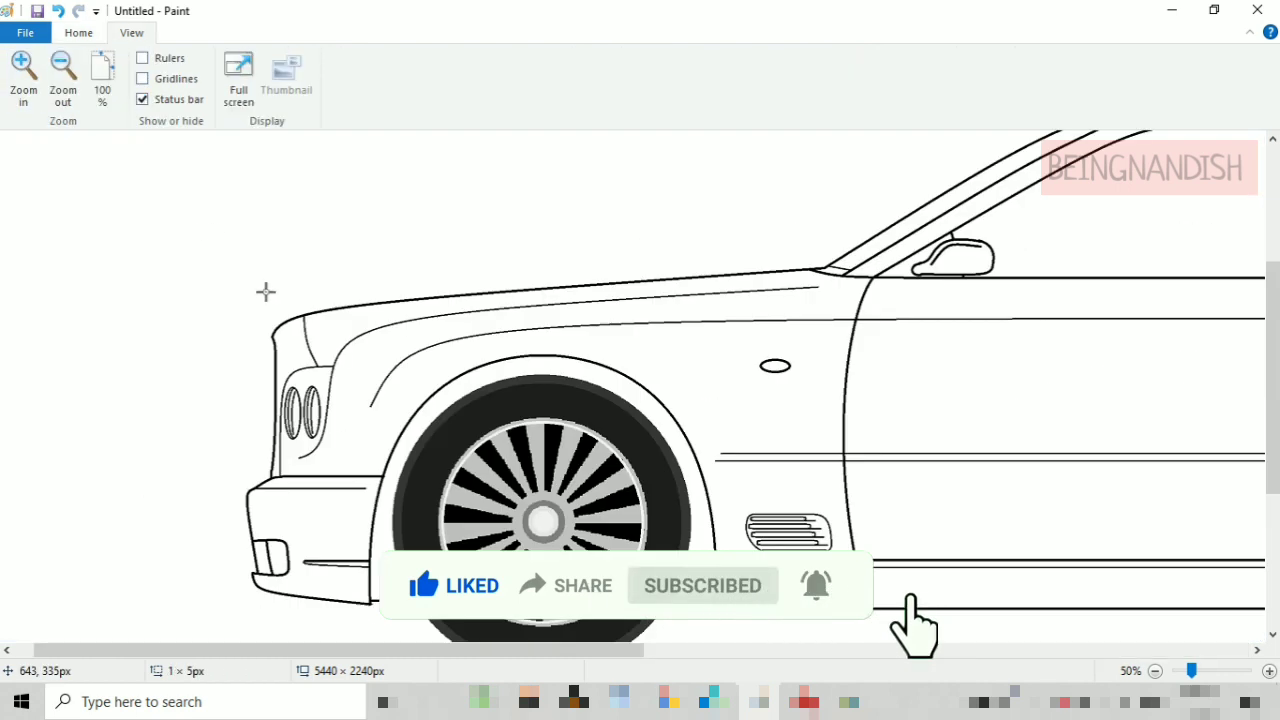
left_click_drag(313, 650, 468, 673)
left_click(93, 37)
left_click(595, 78)
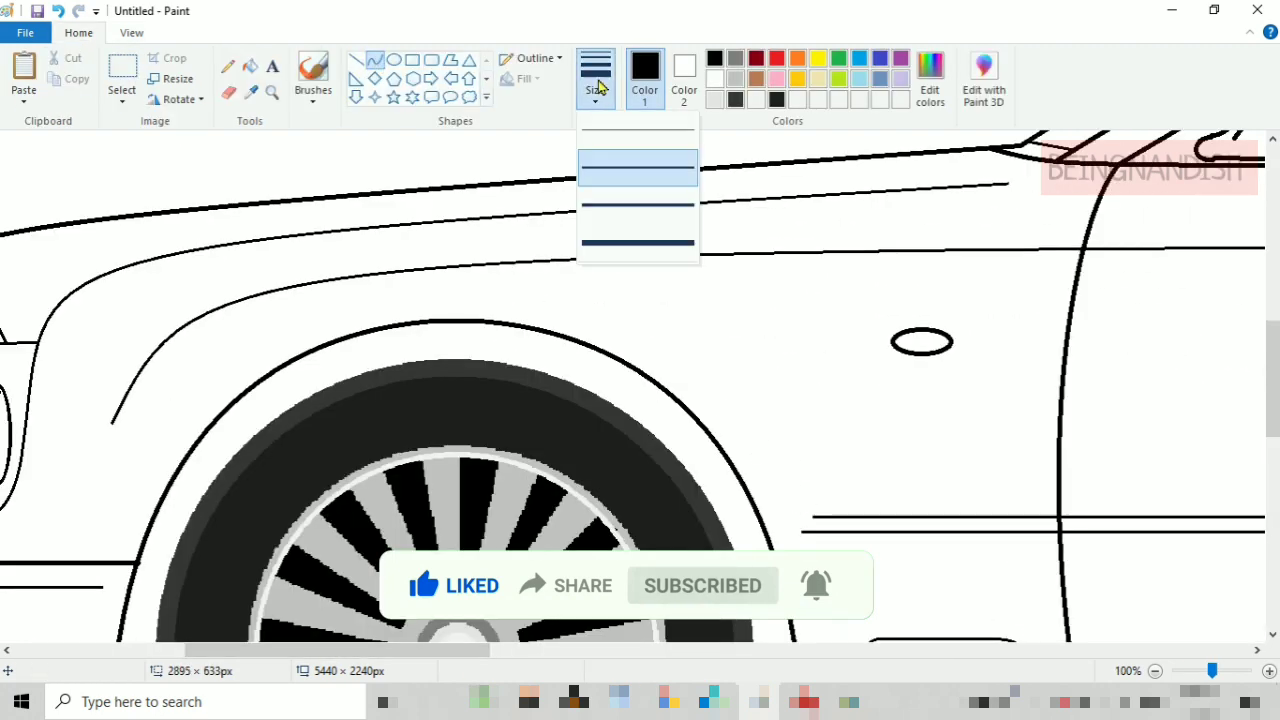
left_click(131, 33)
left_click(63, 80)
left_click(63, 80)
scroll(526, 469, "up", 2)
left_click_drag(260, 650, 436, 650)
scroll(362, 167, "down", 3)
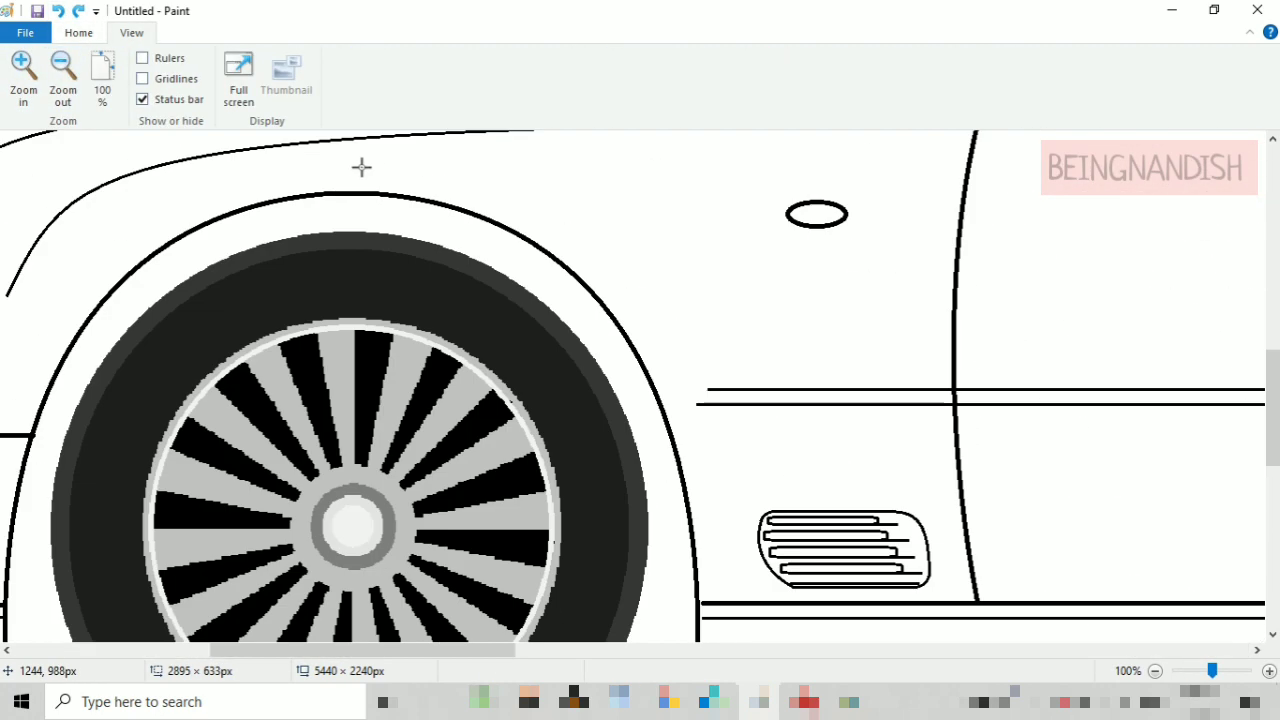
left_click_drag(351, 171, 706, 388)
mouse_move(706, 329)
left_mouse_down()
mouse_move(629, 223)
mouse_move(684, 278)
left_mouse_up()
left_click_drag(518, 169, 518, 162)
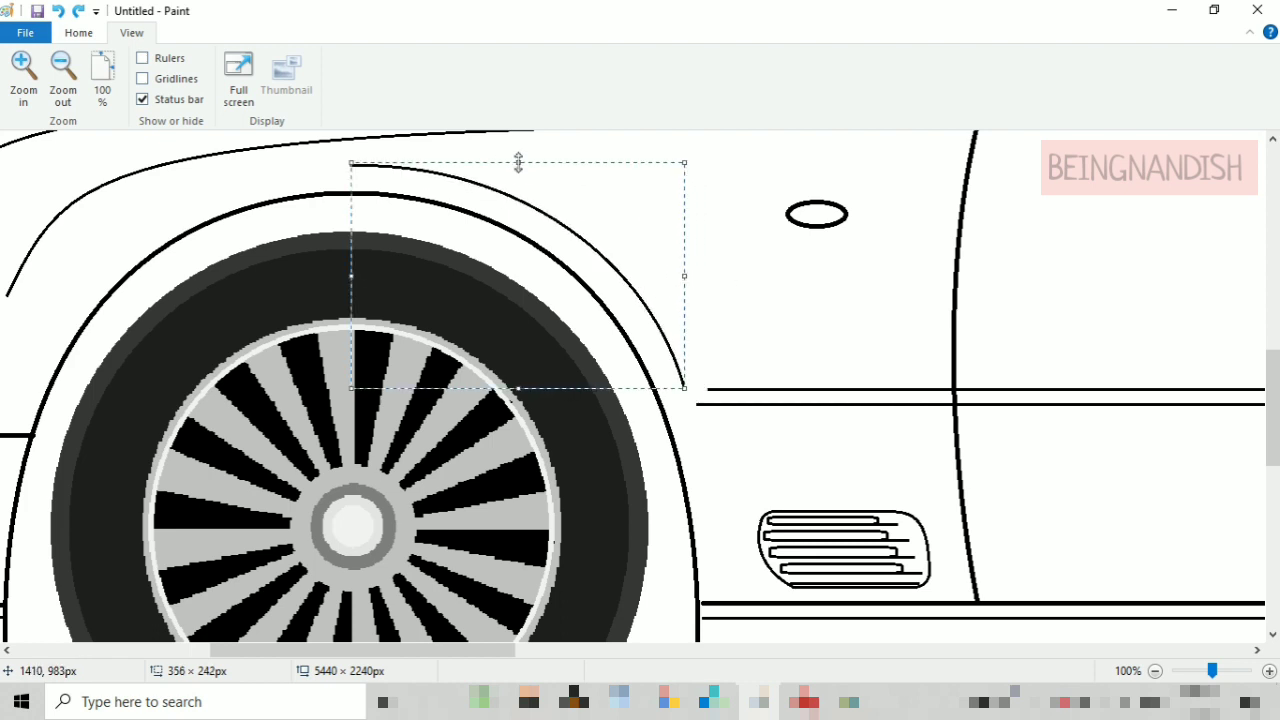
left_click_drag(516, 389, 516, 385)
key("Escape")
- Draw a second parallel curve about 347 × 244 px inside the first and blend both curves' lower ends into the two door lines
left_click_drag(446, 202, 685, 386)
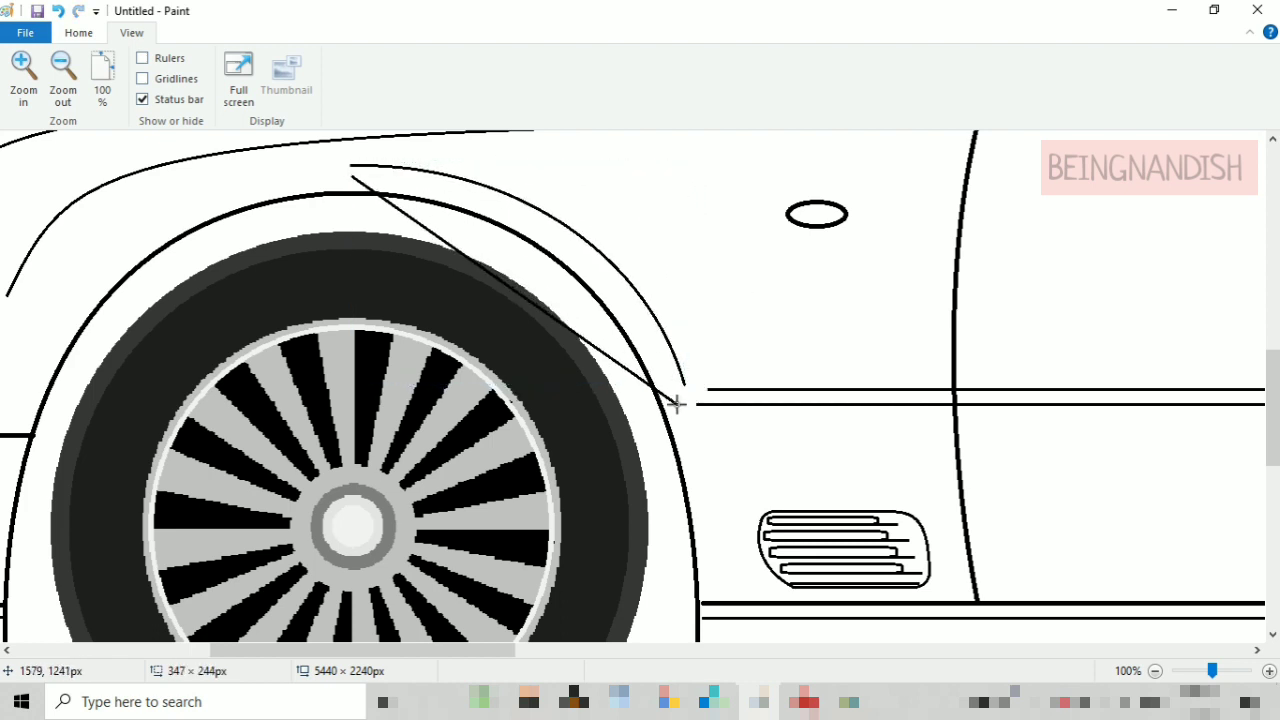
left_click_drag(600, 335, 622, 238)
left_click(24, 70)
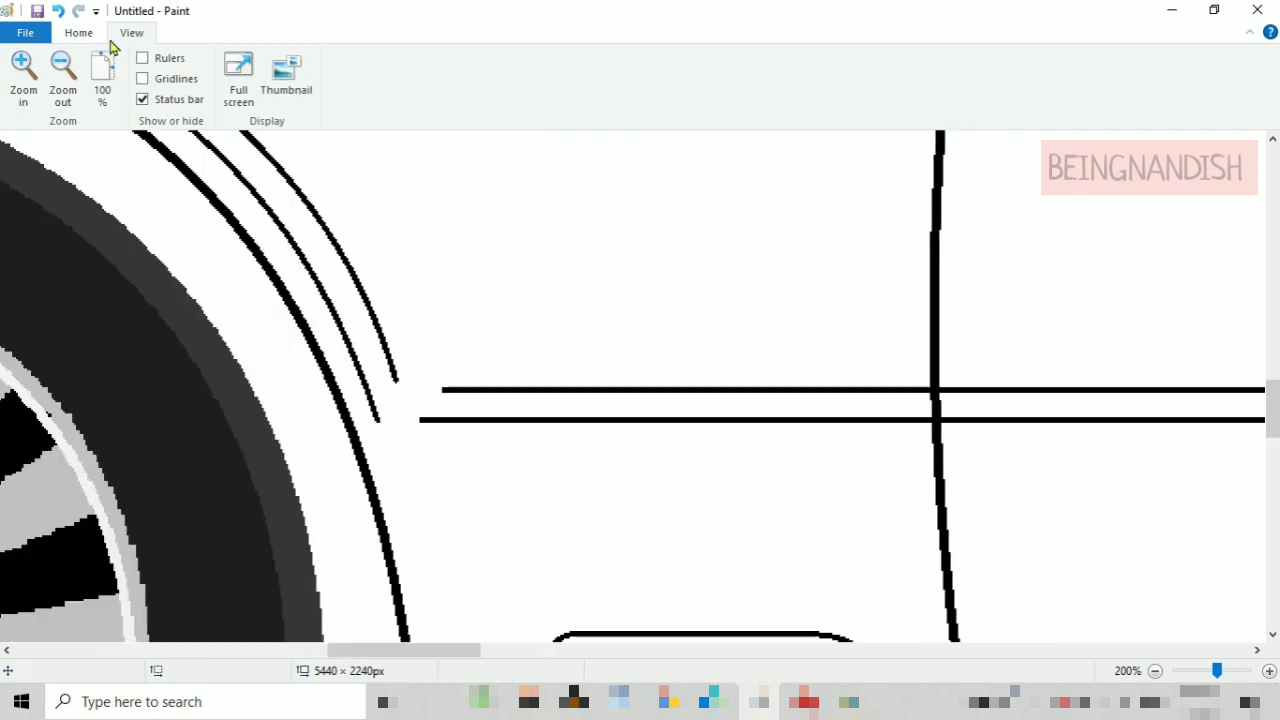
left_click(78, 32)
left_click(228, 91)
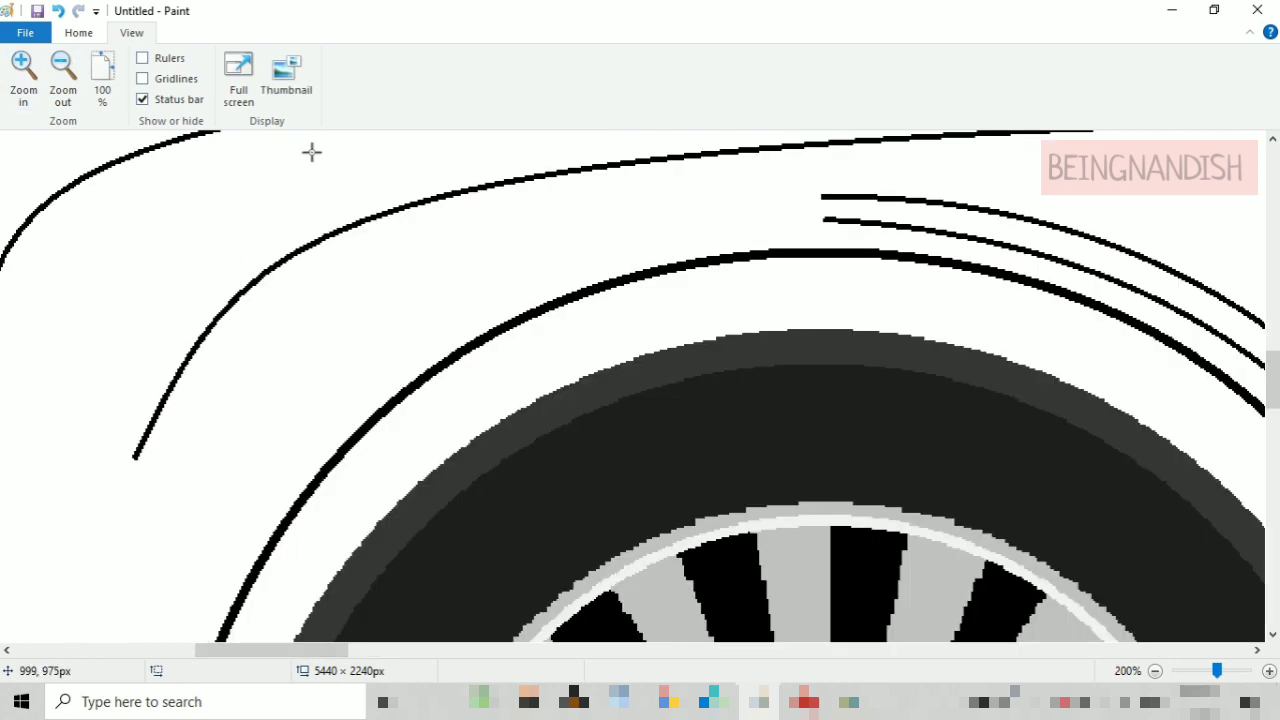
- Even out the front ends of both arch curves above the front wheel with short straight extensions
left_click(24, 70)
left_click(78, 32)
left_click(228, 91)
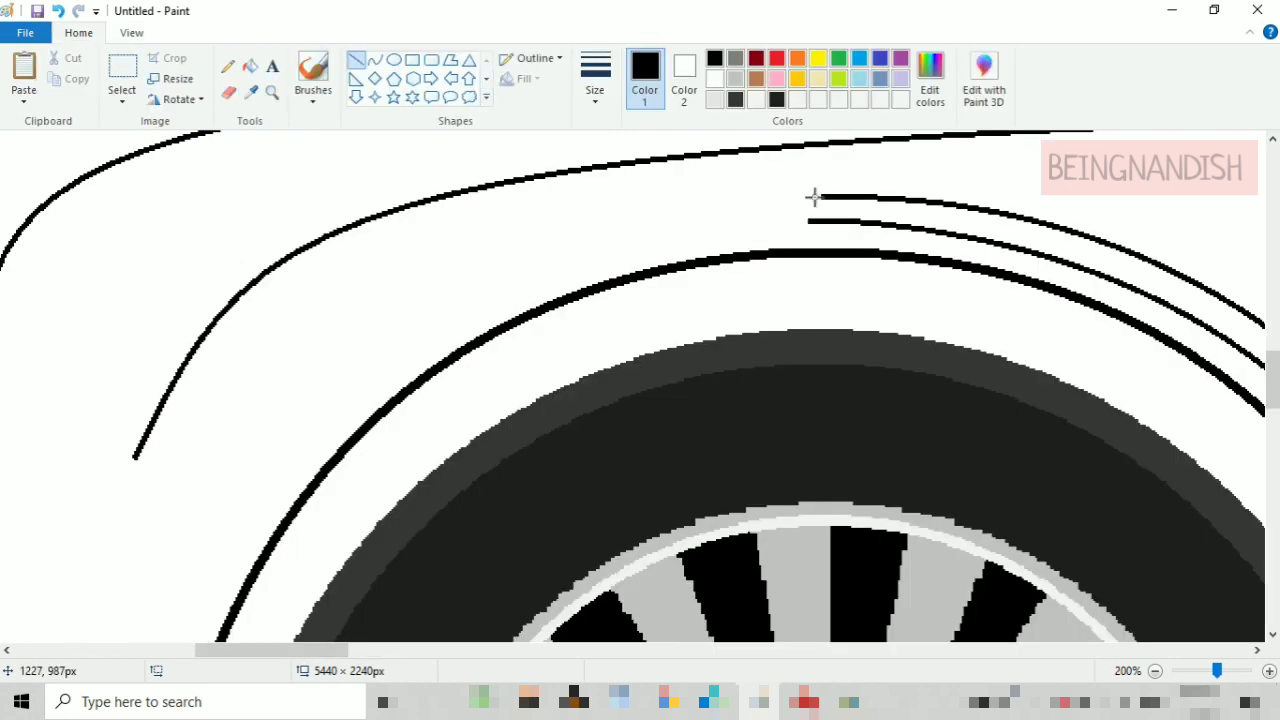
- Copy the two parallel curves above the front wheel arch using a free-form selection
left_click_drag(271, 649, 360, 649)
left_click_drag(1272, 379, 1272, 384)
left_click(134, 105)
left_click(160, 166)
mouse_move(97, 142)
left_mouse_down()
mouse_move(74, 180)
mouse_move(539, 346)
left_mouse_up()
mouse_move(676, 536)
left_mouse_down()
mouse_move(574, 263)
mouse_move(80, 139)
left_mouse_up()
right_click(416, 254)
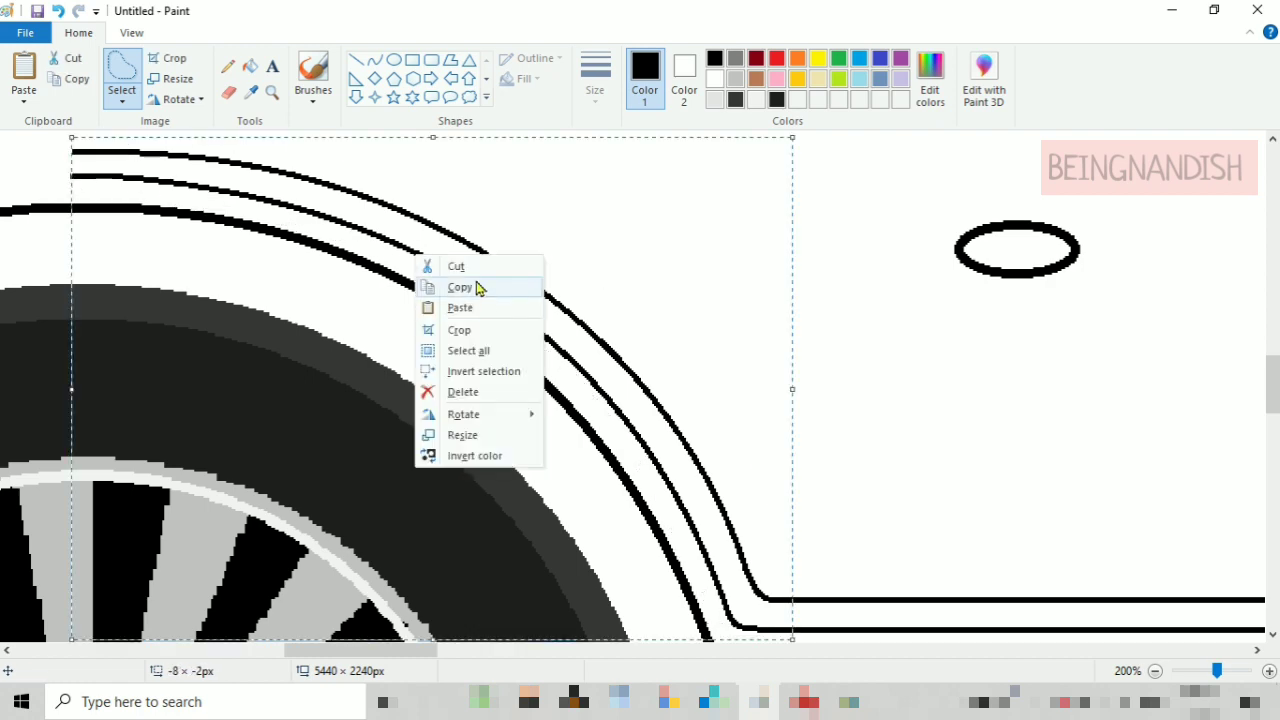
left_click(477, 289)
- Paste the copied curves flipped horizontally onto the front half of the front wheel arch and erase their surplus front end
left_click_drag(360, 649, 237, 649)
left_click(132, 33)
left_click(66, 70)
left_click(78, 32)
left_click(24, 100)
left_click(43, 120)
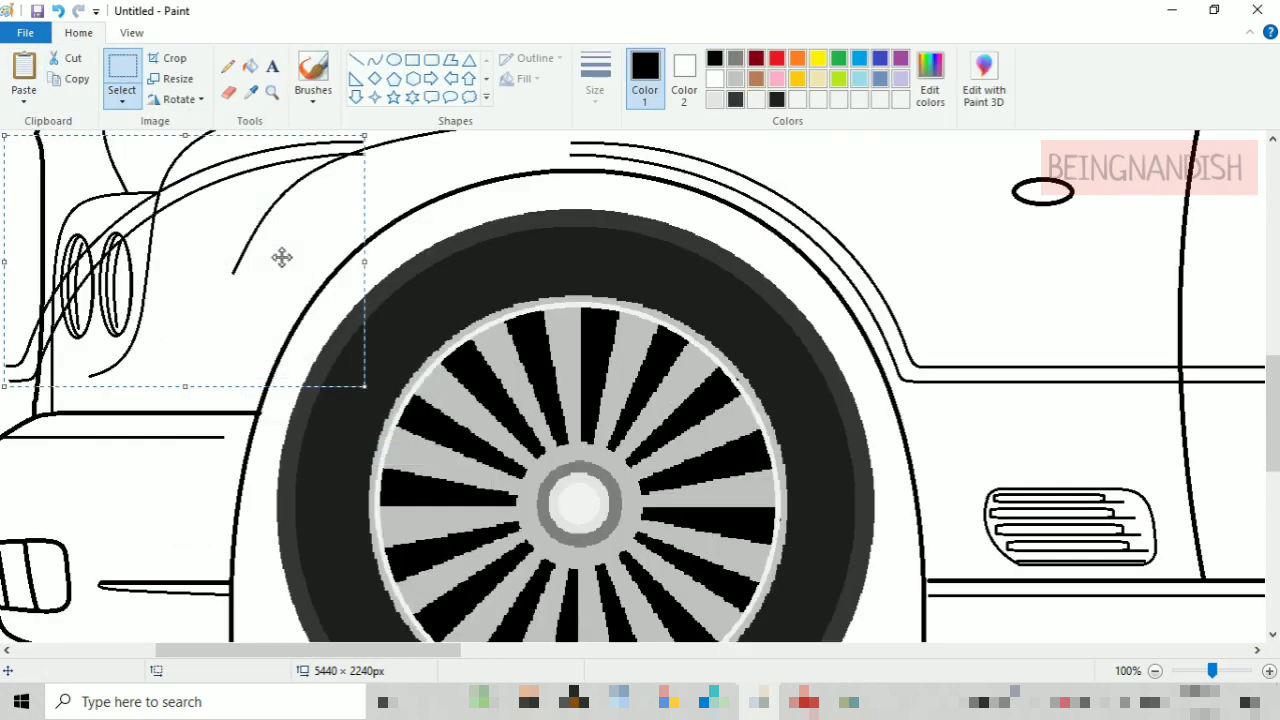
left_click_drag(280, 257, 498, 258)
left_click(228, 91)
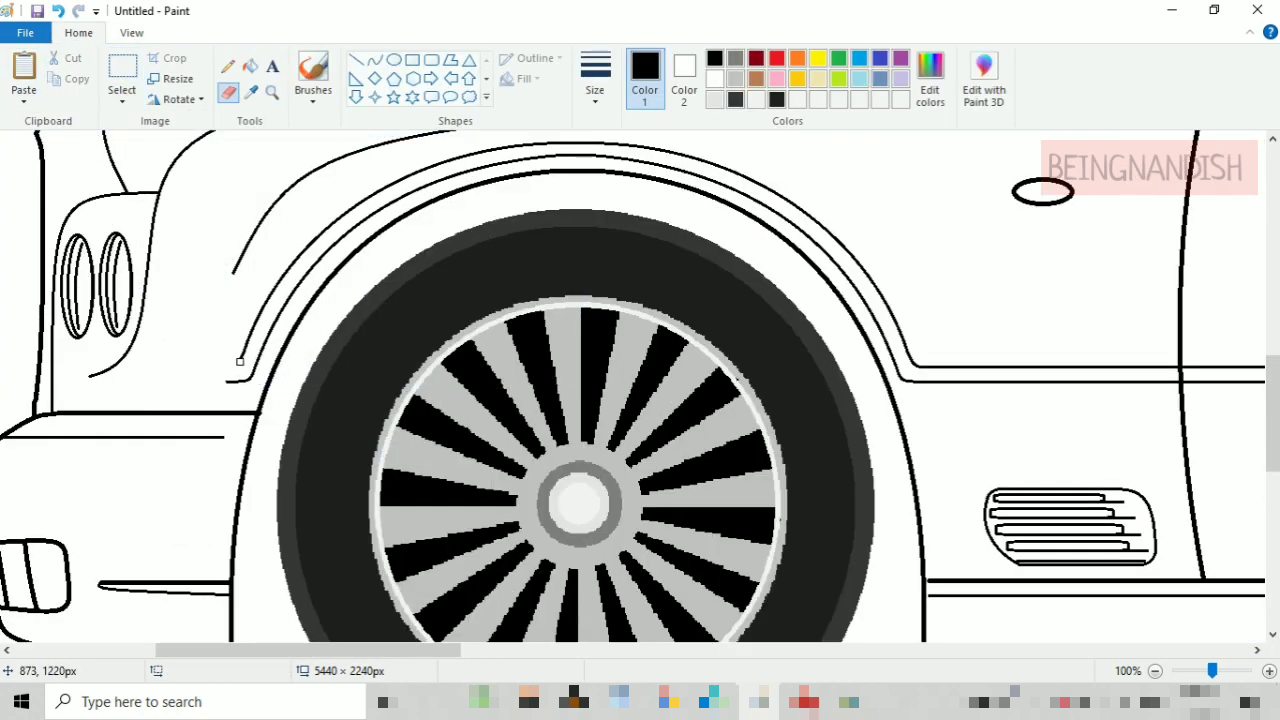
- Paste the copied curves again and place them just outside the rear half of the rear wheel arch
left_click(131, 32)
left_click(66, 82)
left_click(66, 82)
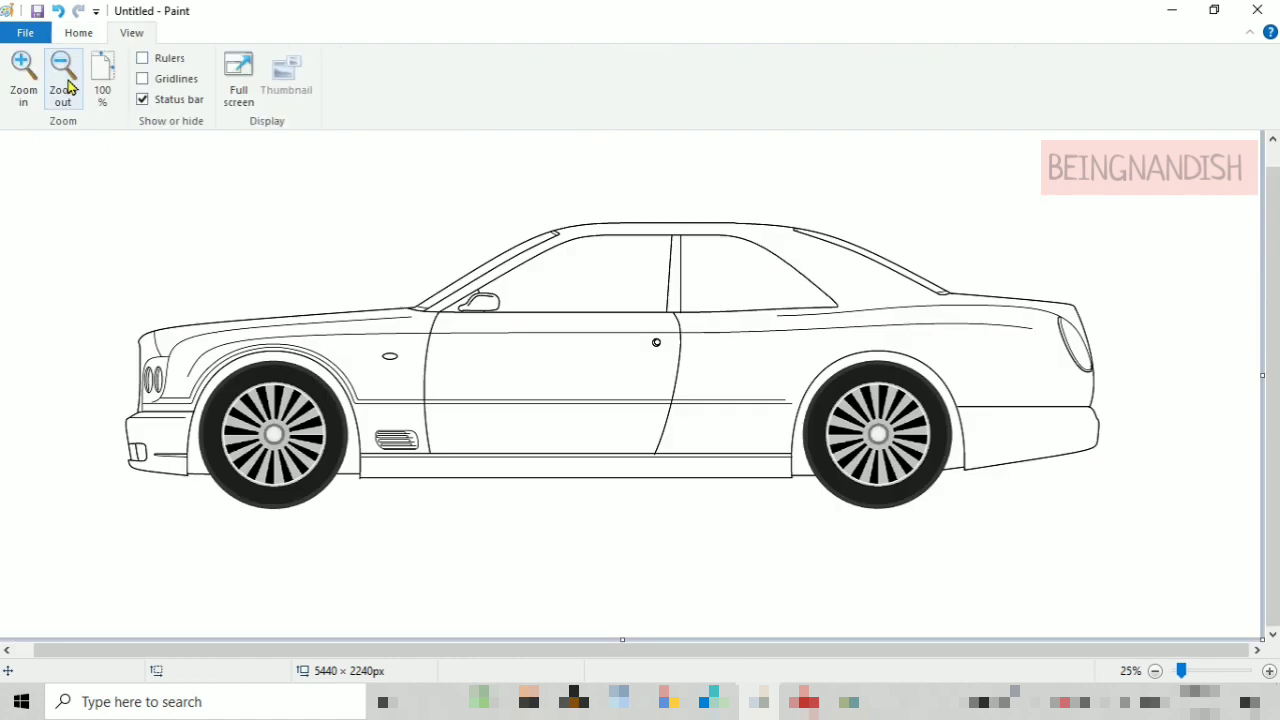
left_click(24, 80)
left_click(24, 80)
scroll(746, 383, "down", 4)
scroll(511, 449, "right", 4)
left_click_drag(485, 649, 944, 649)
left_click_drag(944, 713, 1000, 713)
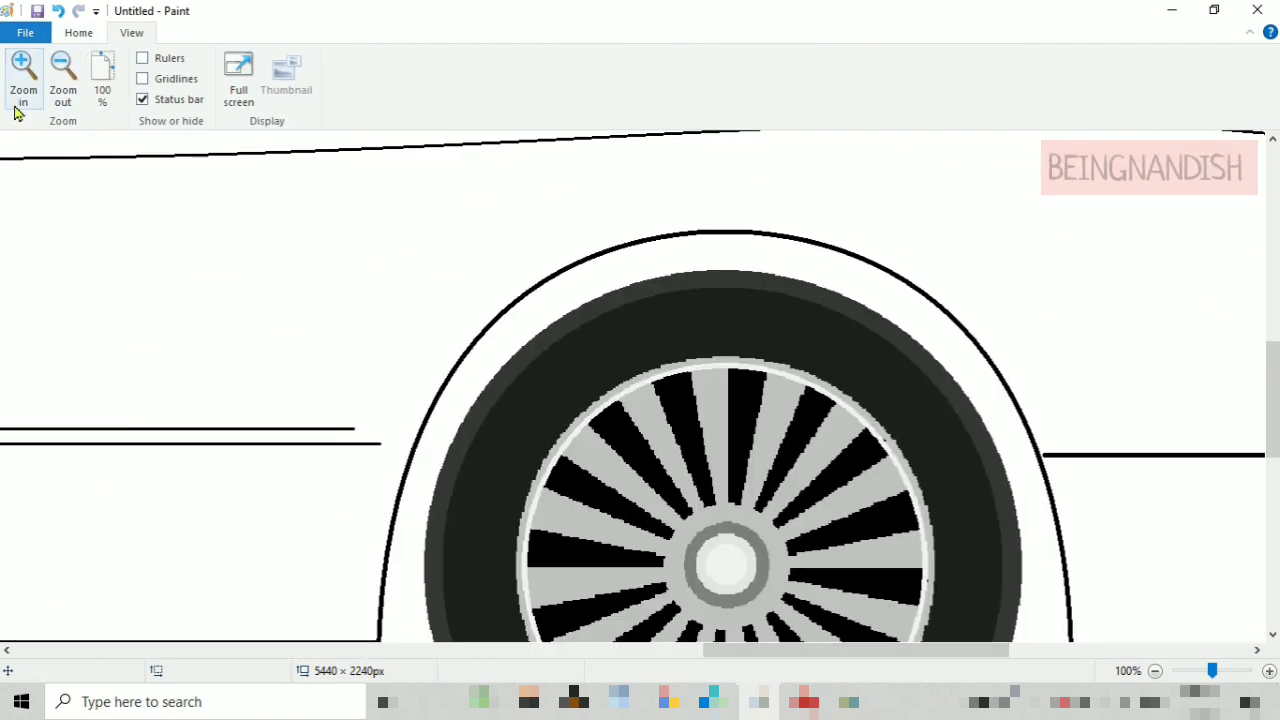
left_click(78, 32)
left_click(24, 100)
left_click(43, 118)
left_click_drag(160, 232, 872, 302)
- Paste another copy of the curves, flip it horizontally and fit it onto the front half of the rear wheel arch
right_click(452, 212)
left_click(493, 264)
right_click(246, 231)
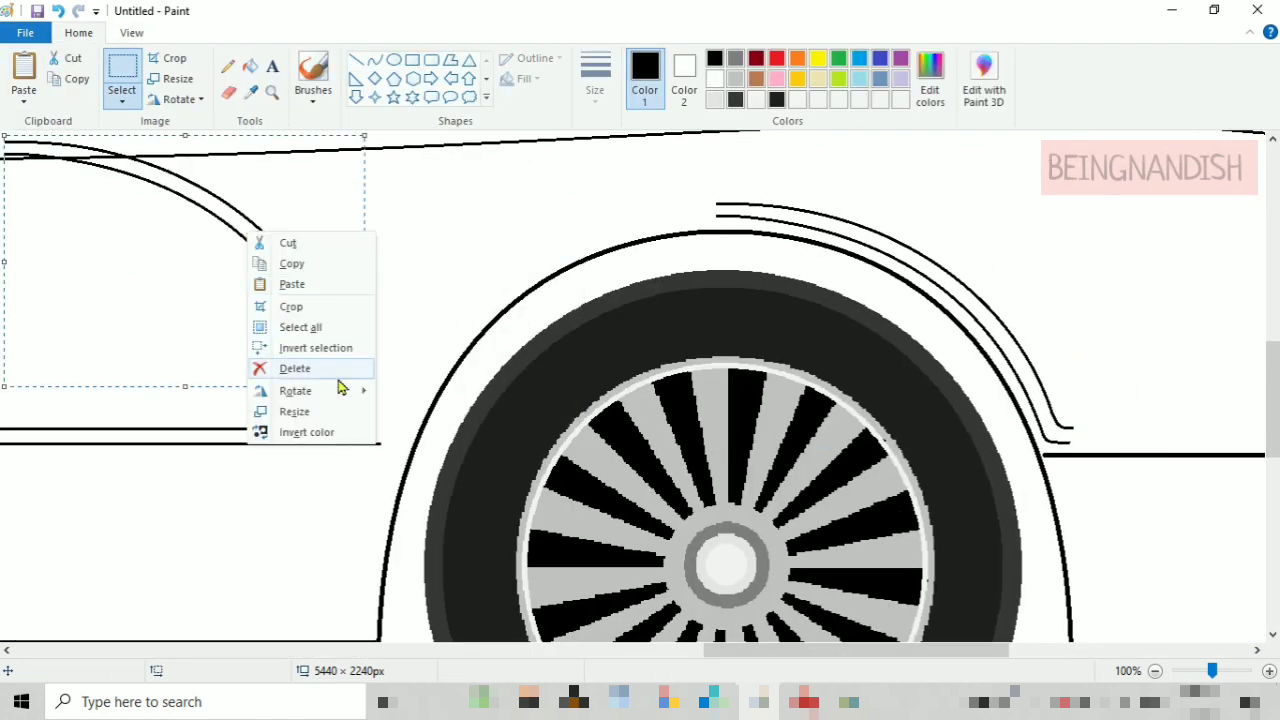
mouse_move(342, 391)
left_click(440, 479)
left_click_drag(244, 263, 621, 321)
left_click(264, 237)
- Bridge the gap between the upper door line and the rear wheel arch trim with a short horizontal line
left_click(356, 59)
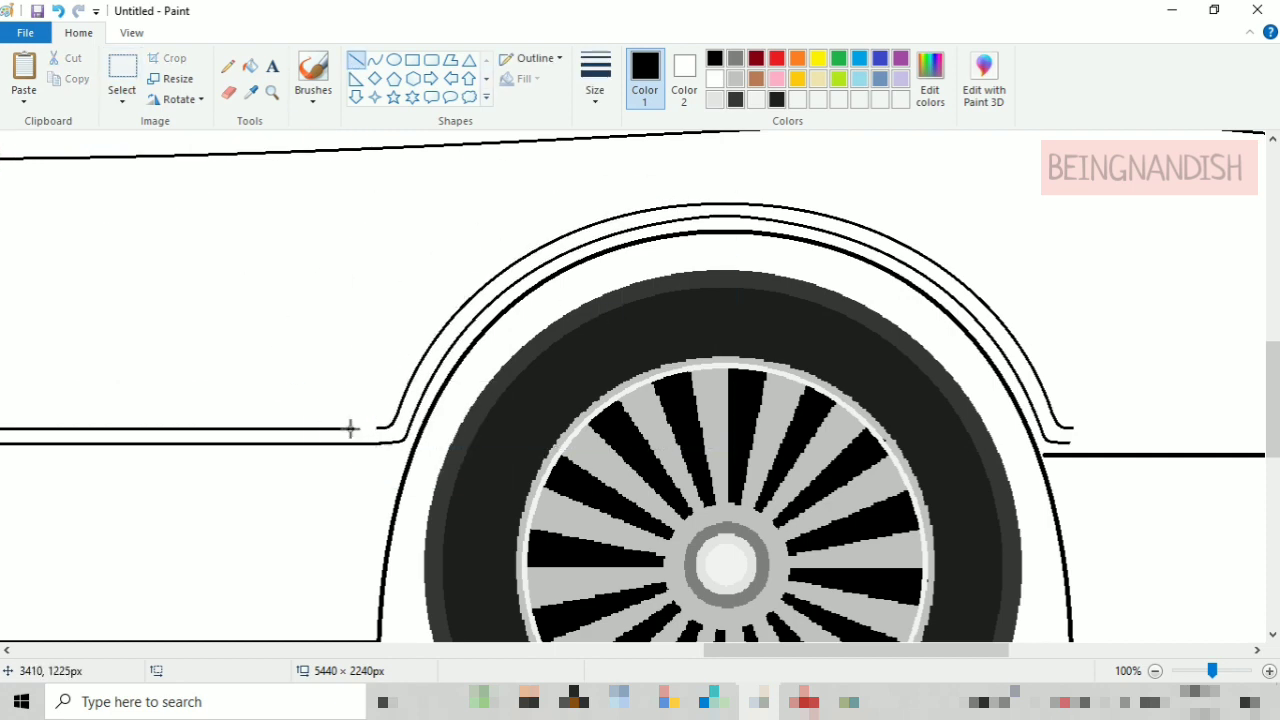
left_click_drag(354, 429, 379, 429)
left_click(354, 329)
left_click(59, 11)
- Continue the two trim lines horizontally from the rear wheel arch to the car's rear edge
left_click_drag(770, 650, 928, 668)
mouse_move(411, 442)
left_mouse_down()
mouse_move(692, 456)
mouse_move(918, 442)
left_mouse_up()
left_click_drag(402, 427, 765, 437)
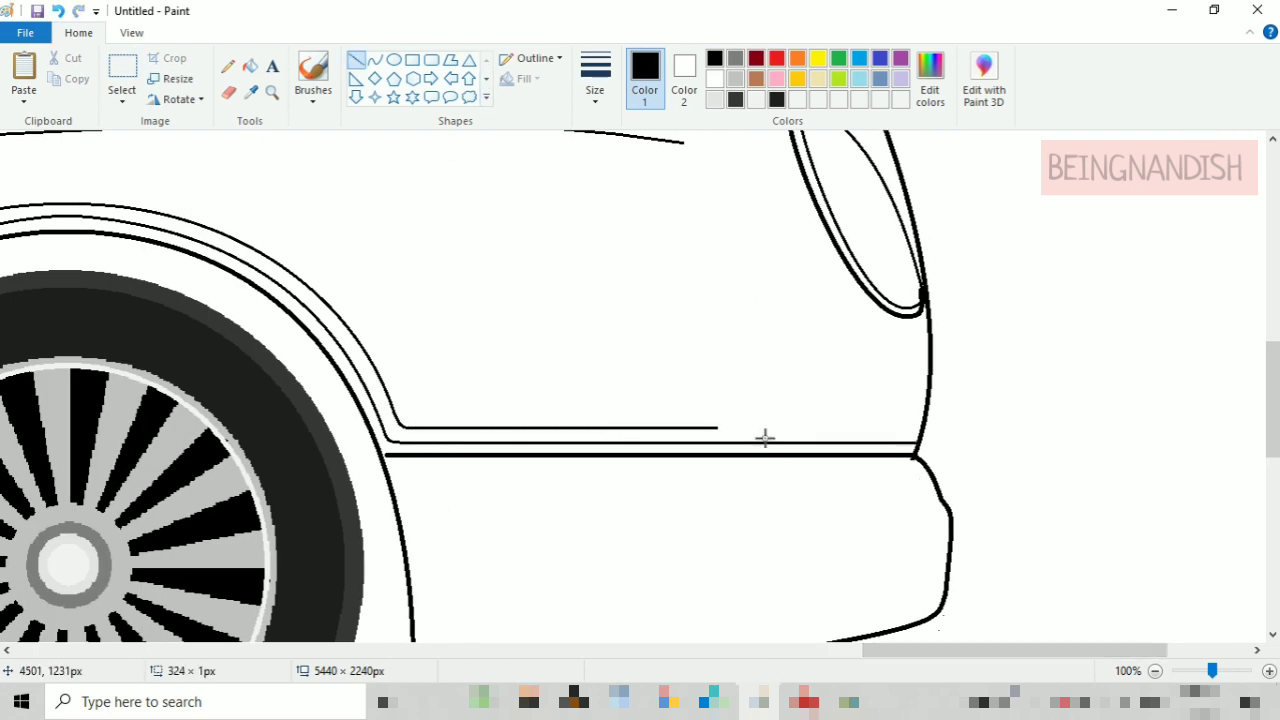
- Draw two long, slightly converging lines across the lower rear bumper, starting at the rear wheel arch
scroll(907, 479, "down", 2)
left_click(131, 32)
left_click(66, 77)
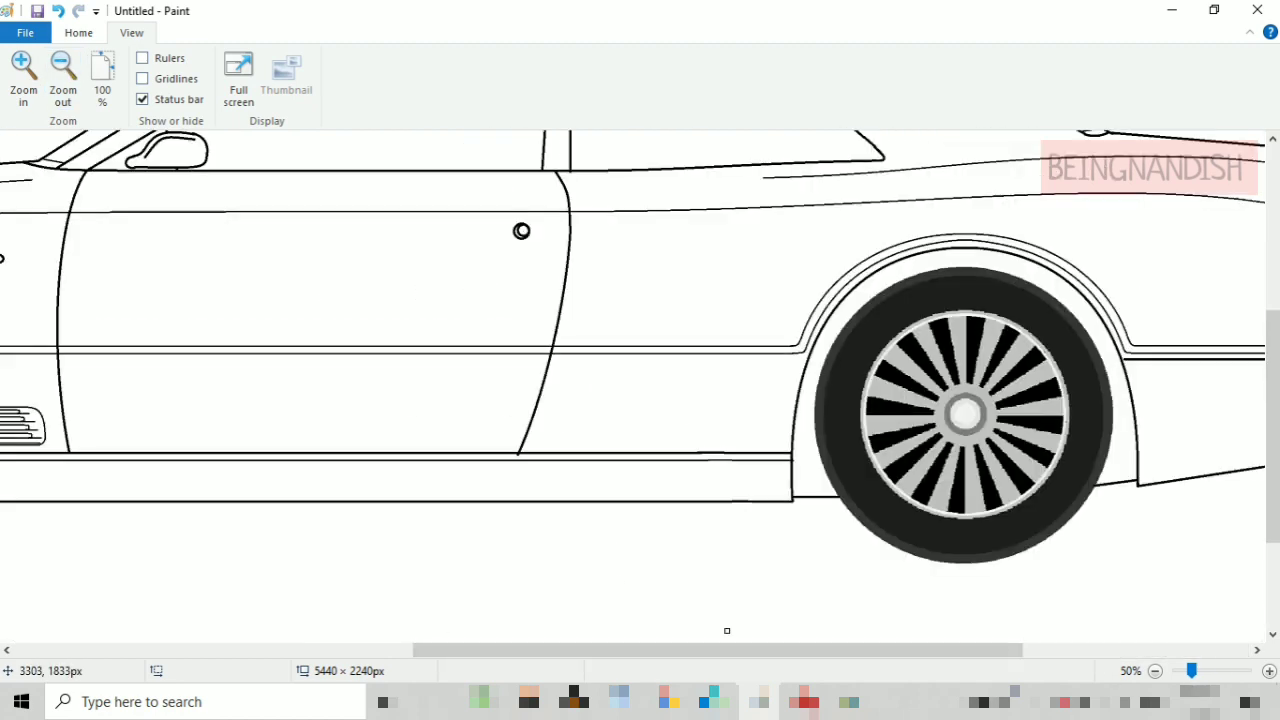
left_click_drag(728, 650, 893, 650)
left_click(78, 32)
left_click(356, 61)
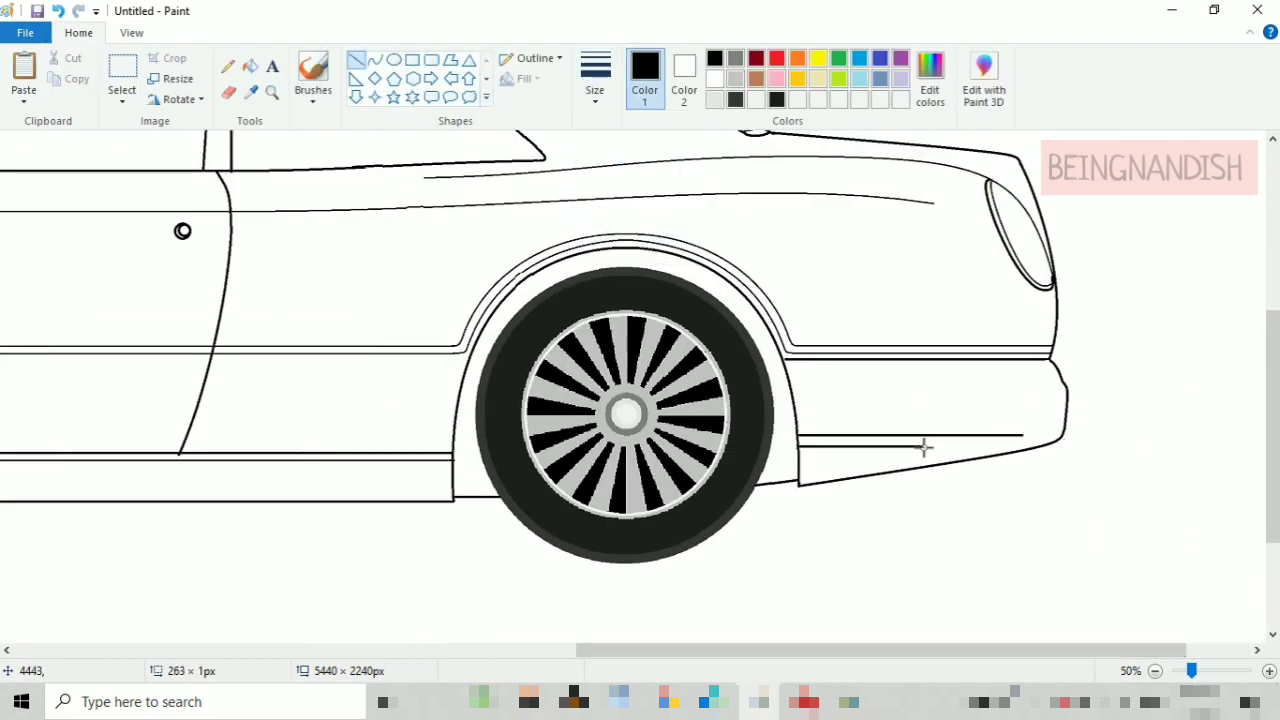
left_click_drag(927, 443, 1013, 441)
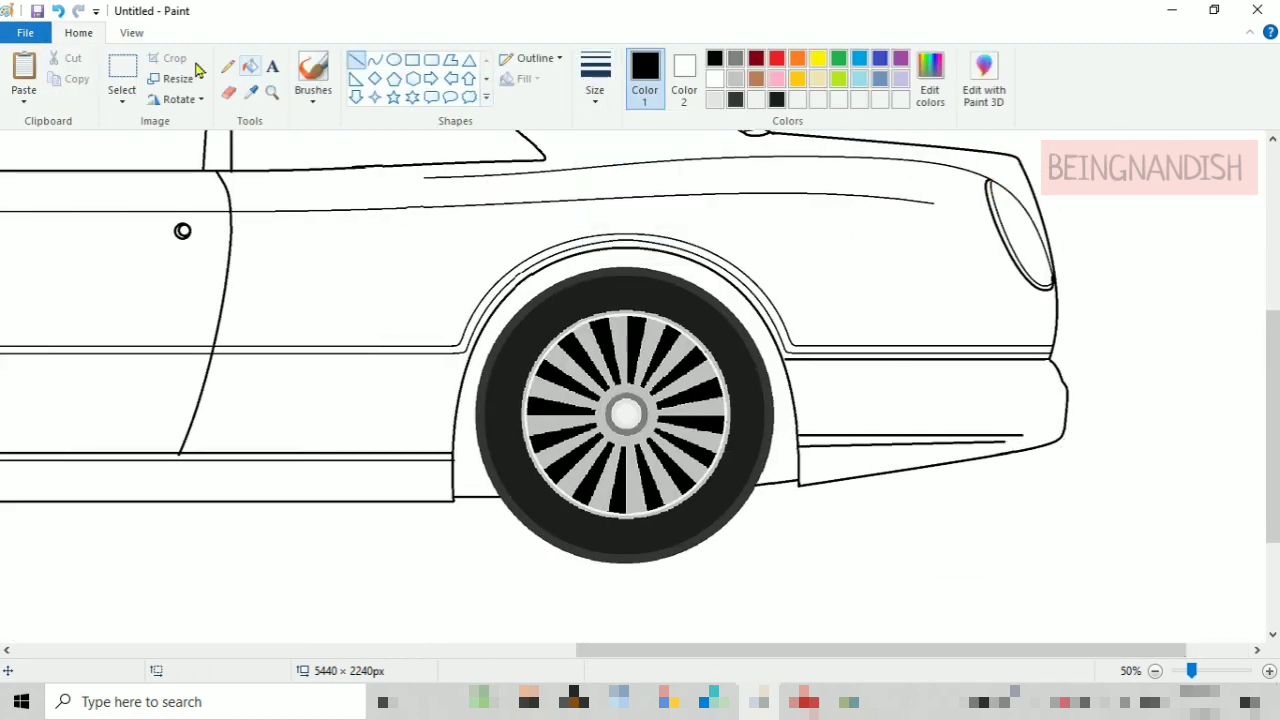
- Close the rear end of the two bumper lines with a small curve and erase the surplus ends
left_click(131, 32)
left_click(24, 77)
left_click_drag(731, 650, 1060, 650)
left_click(78, 32)
left_click(228, 92)
left_click_drag(676, 478, 653, 476)
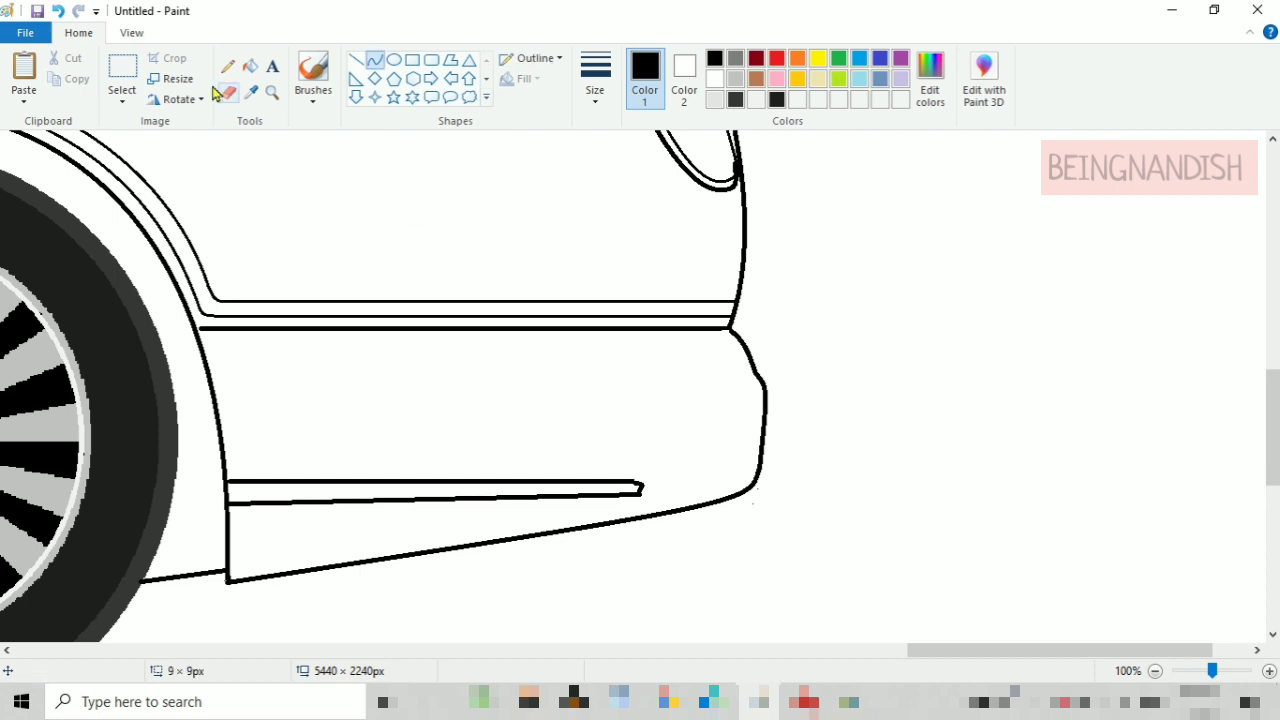
left_click(131, 32)
left_click(63, 80)
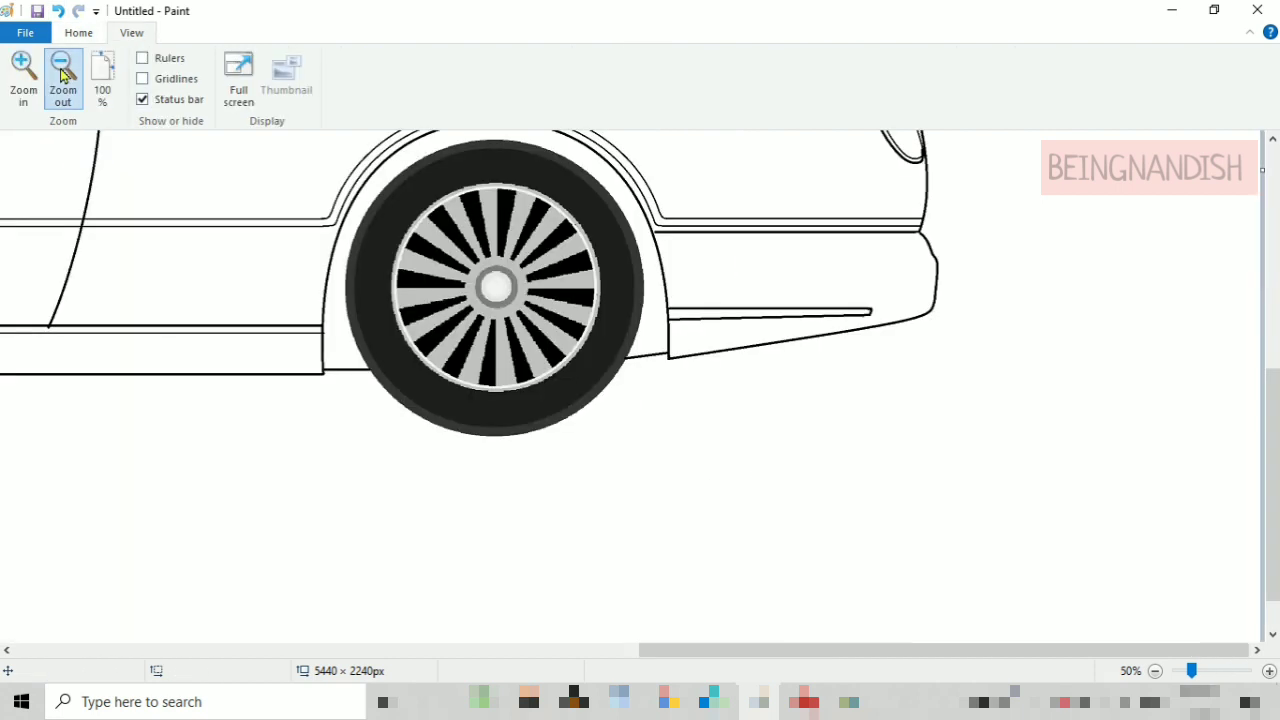
left_click(63, 80)
left_click(78, 32)
left_click(131, 32)
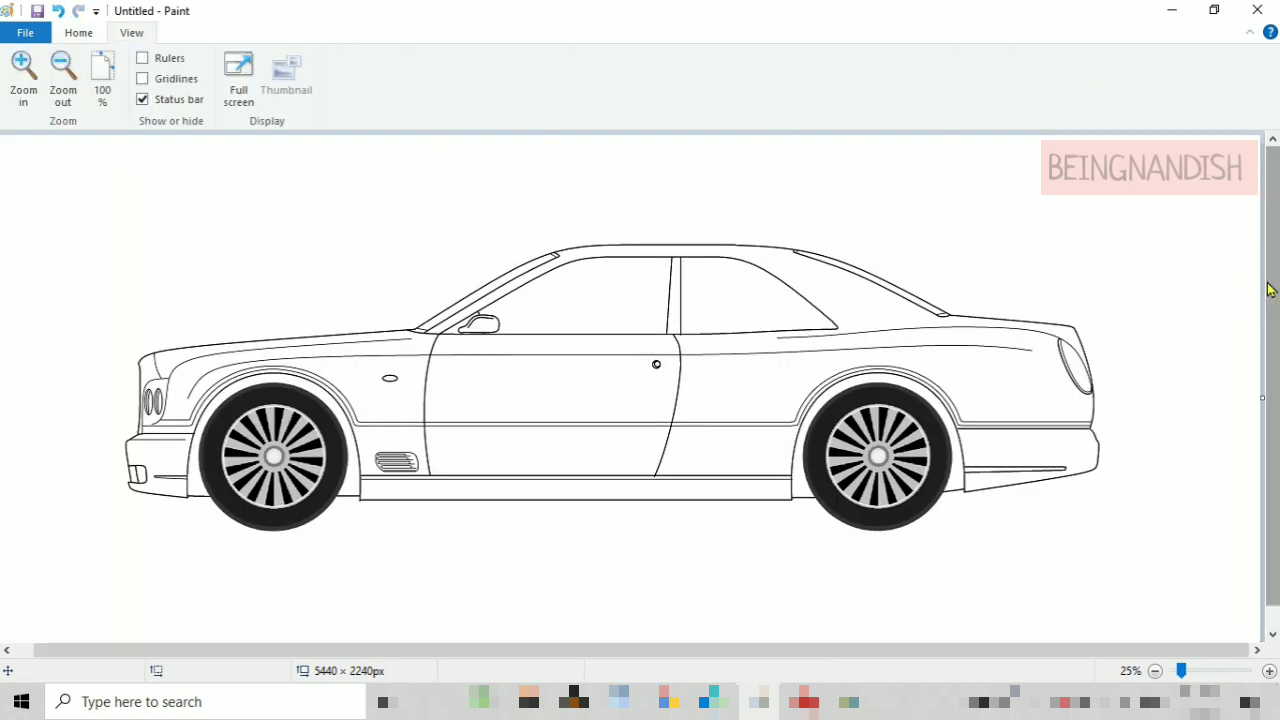
left_click(78, 32)
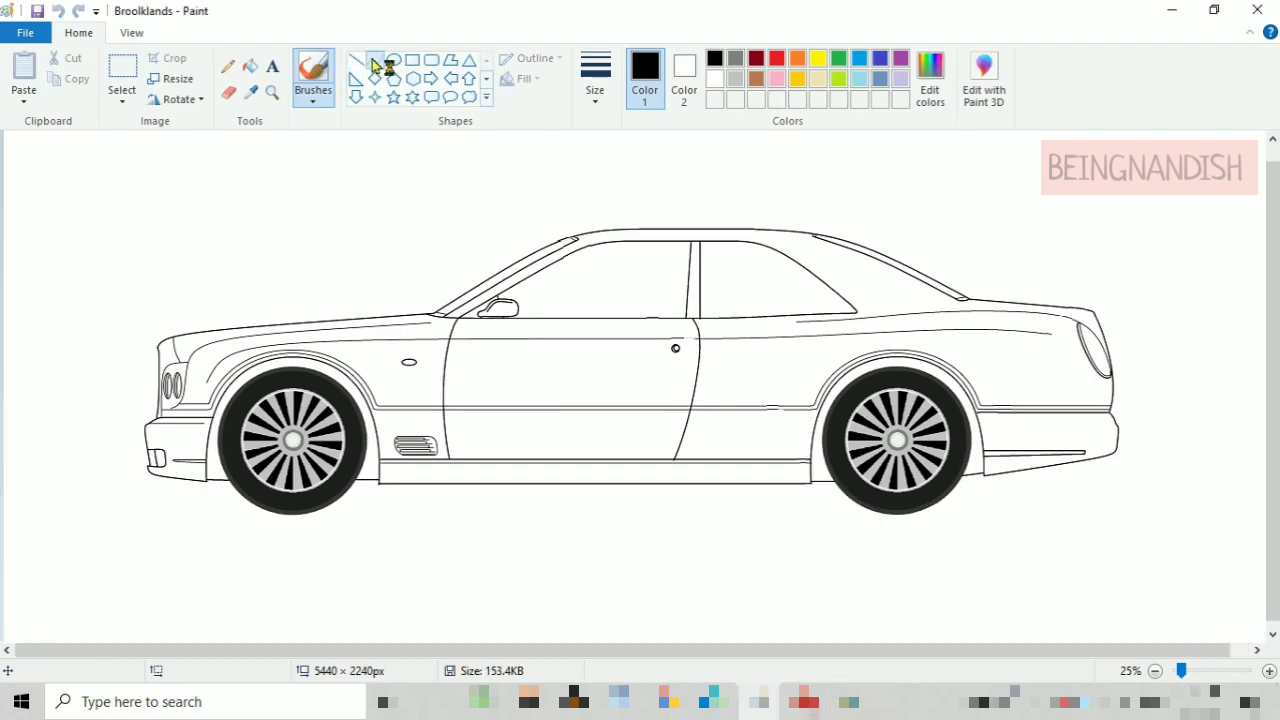
- Draw a door handle above the lock from joined rounded rectangles, with a rounded rear end, a centre line and a small oval
left_click(375, 60)
left_click(595, 78)
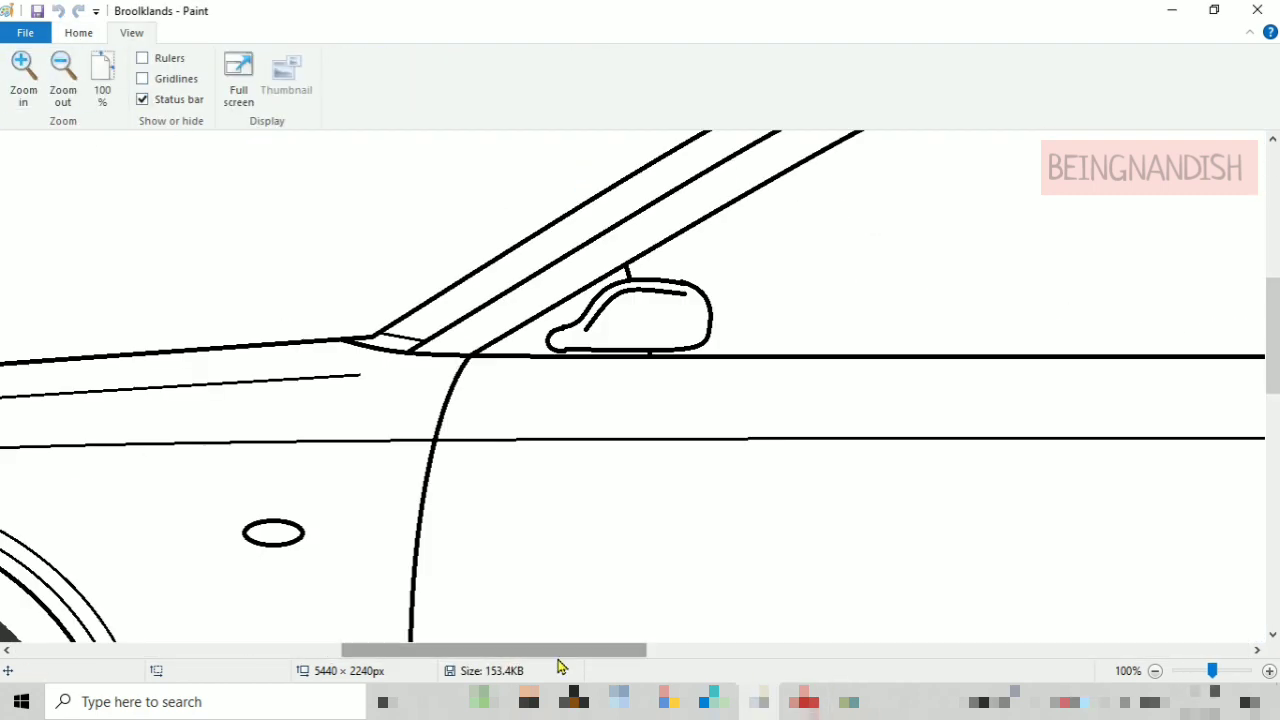
left_click(78, 32)
left_click(593, 80)
left_click(590, 93)
left_click(431, 60)
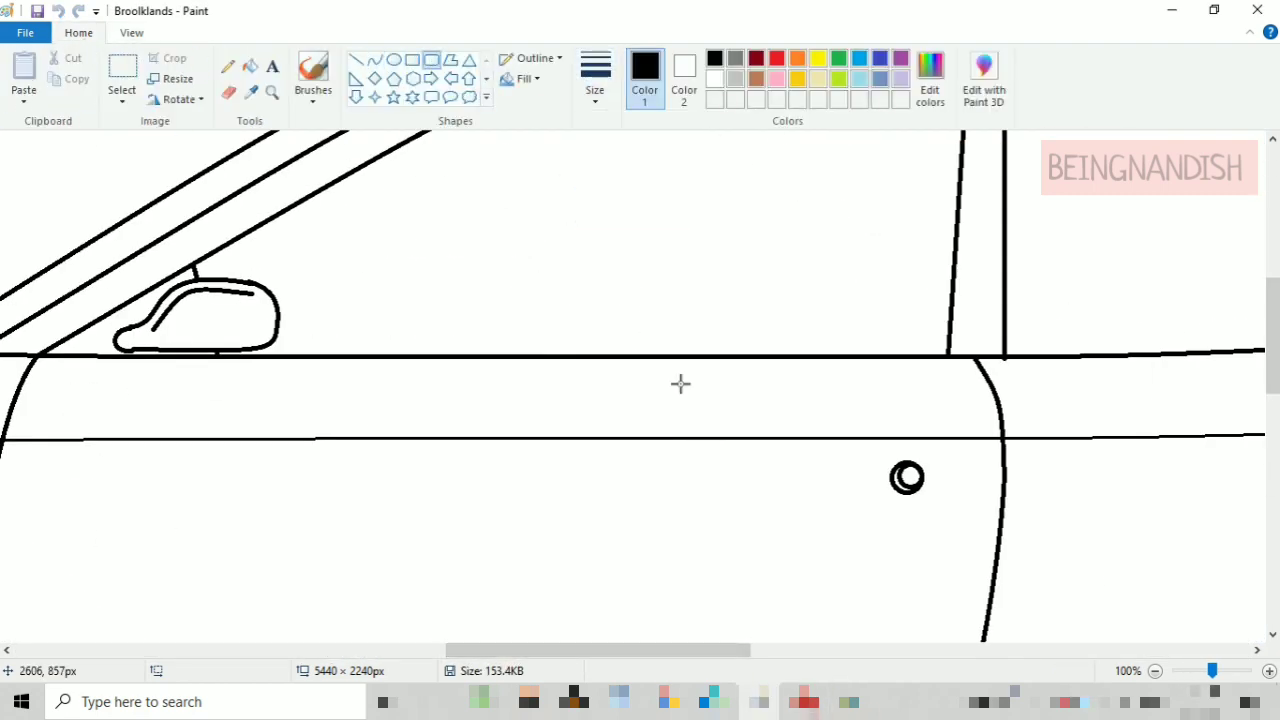
left_click_drag(712, 393, 860, 424)
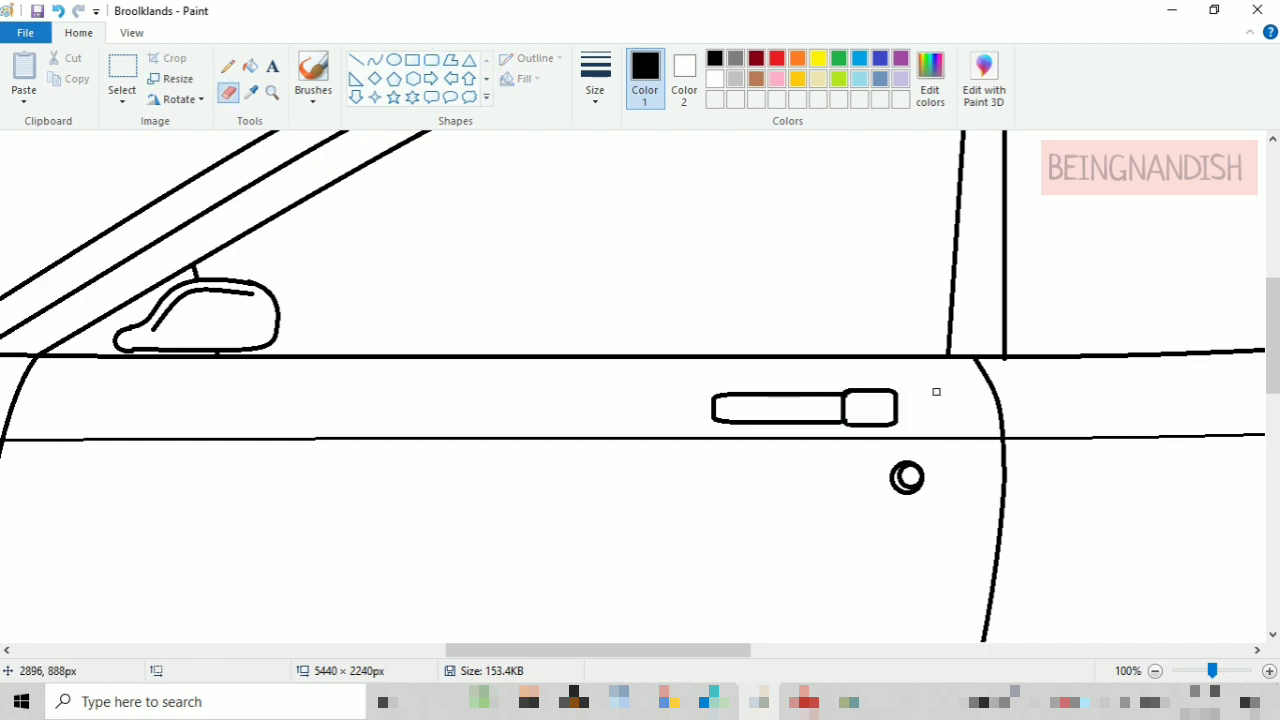
left_click(374, 59)
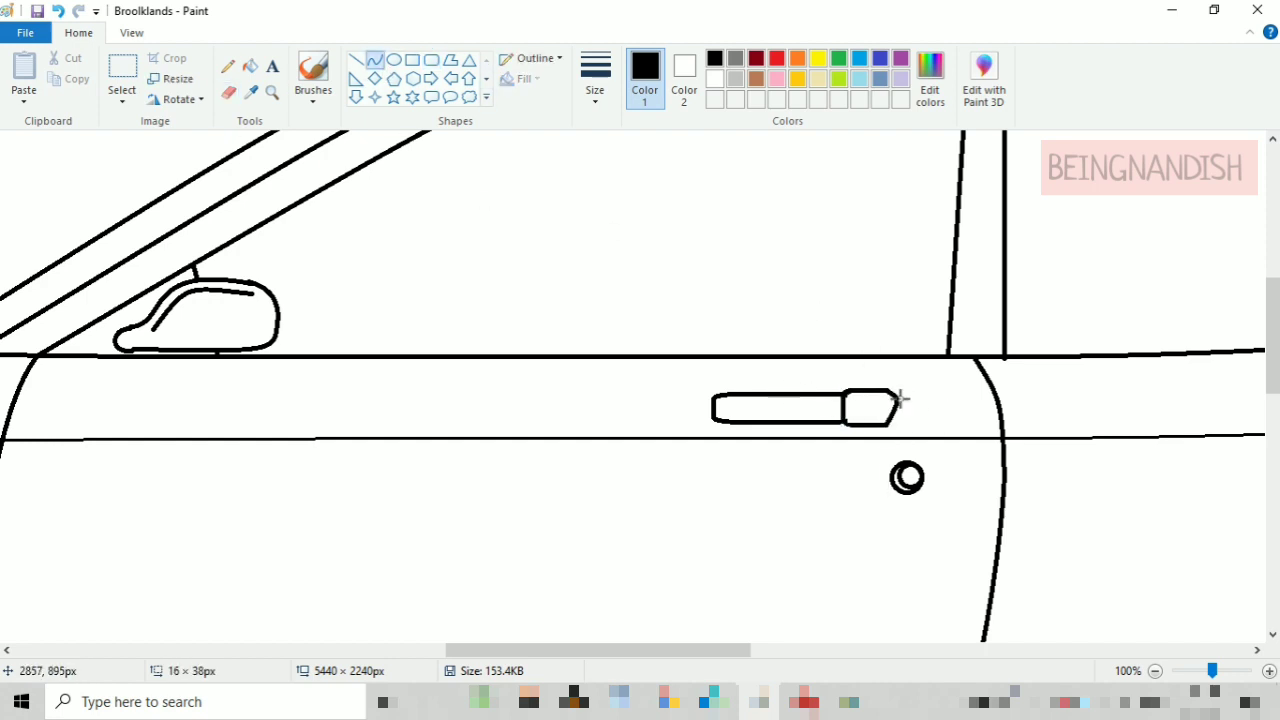
left_click(357, 62)
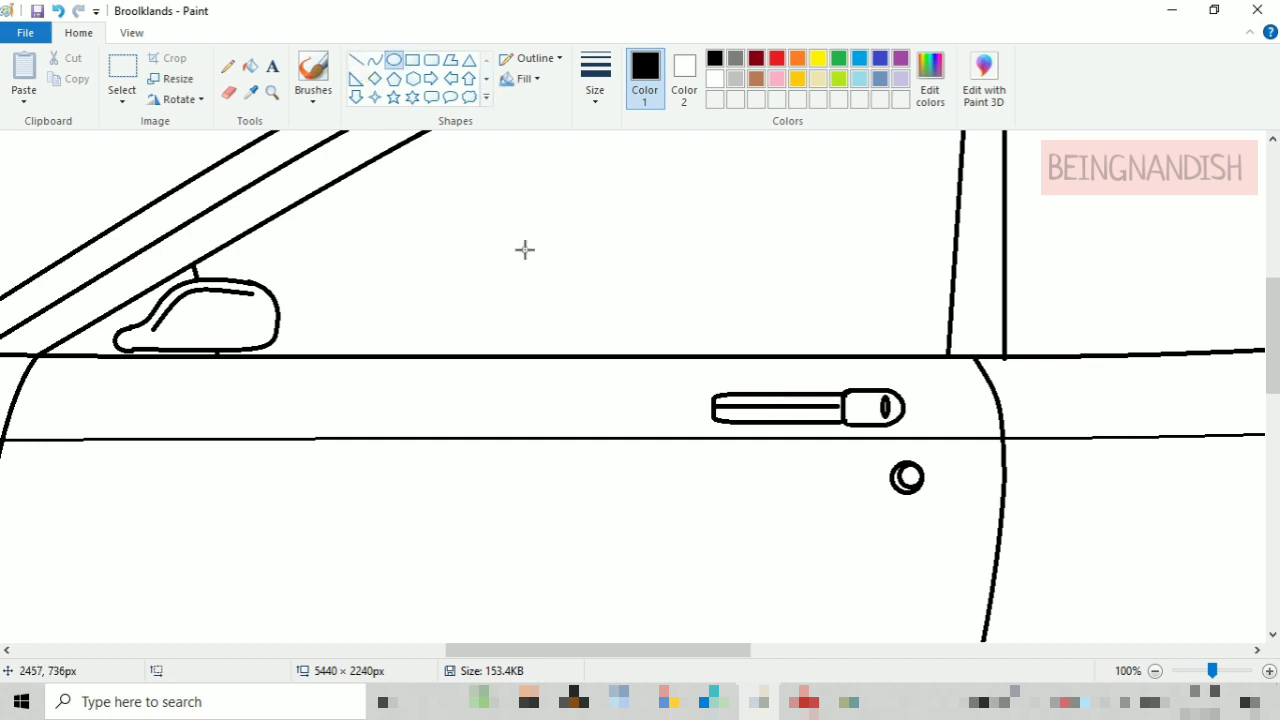
- Move the whole door handle slightly toward the rear edge of the door
left_click(122, 80)
left_click_drag(698, 368, 906, 432)
left_click_drag(800, 405, 828, 410)
left_click(228, 92)
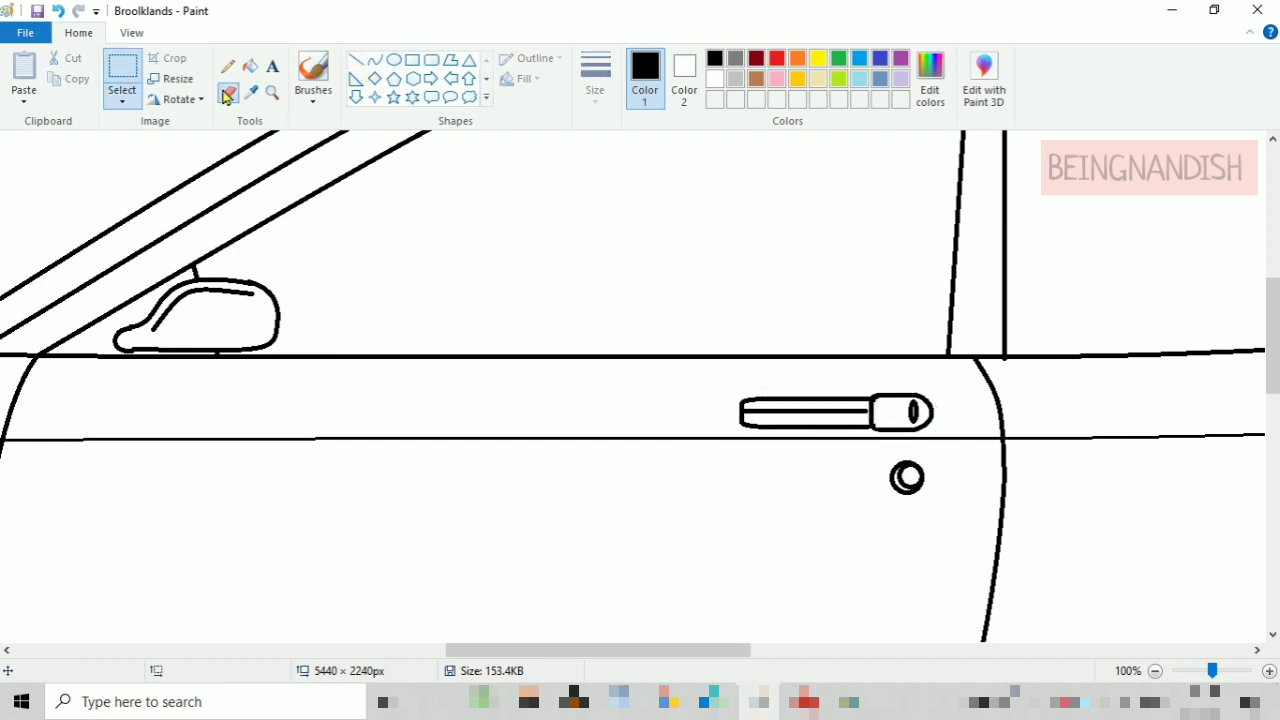
- Draw a rounded rectangle about 145 × 66 px as a fuel flap between the two body lines above the rear wheel
scroll(644, 630, "down", 1)
scroll(660, 554, "right", 3)
scroll(497, 263, "up", 1)
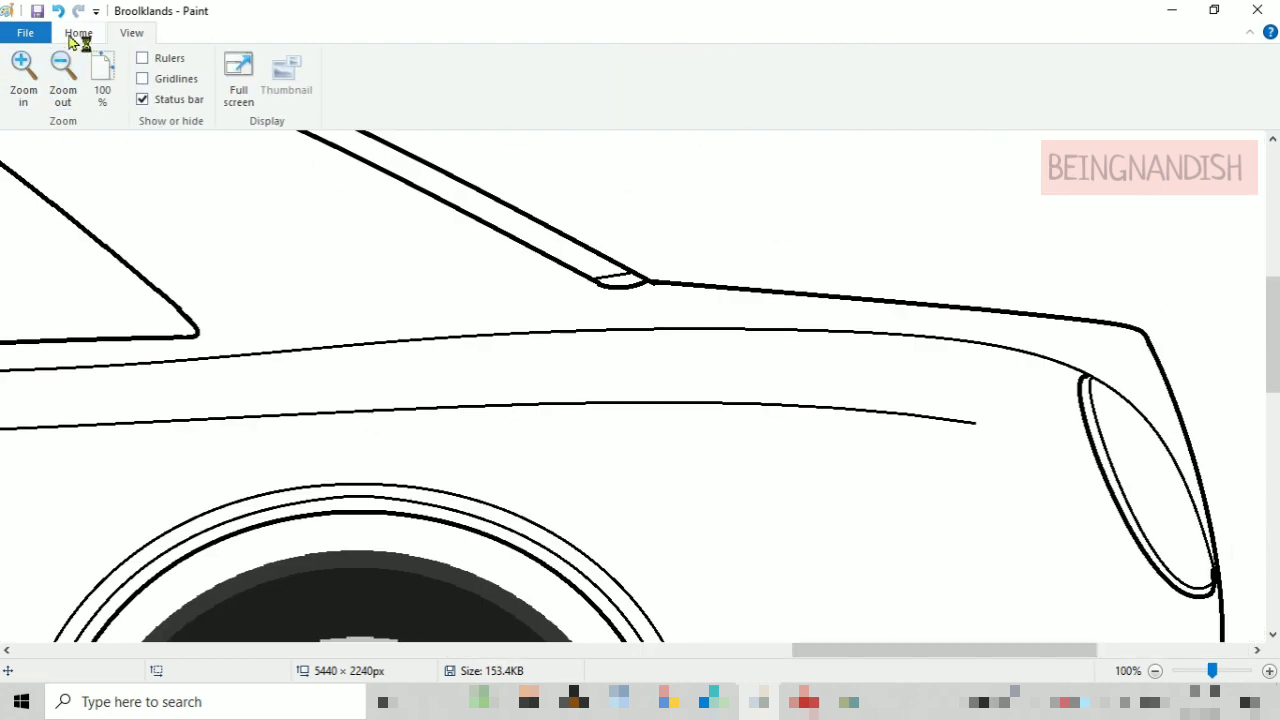
left_click(79, 35)
left_click(431, 61)
left_click_drag(631, 380, 727, 399)
left_click(598, 100)
left_click(628, 205)
left_click_drag(662, 337, 652, 359)
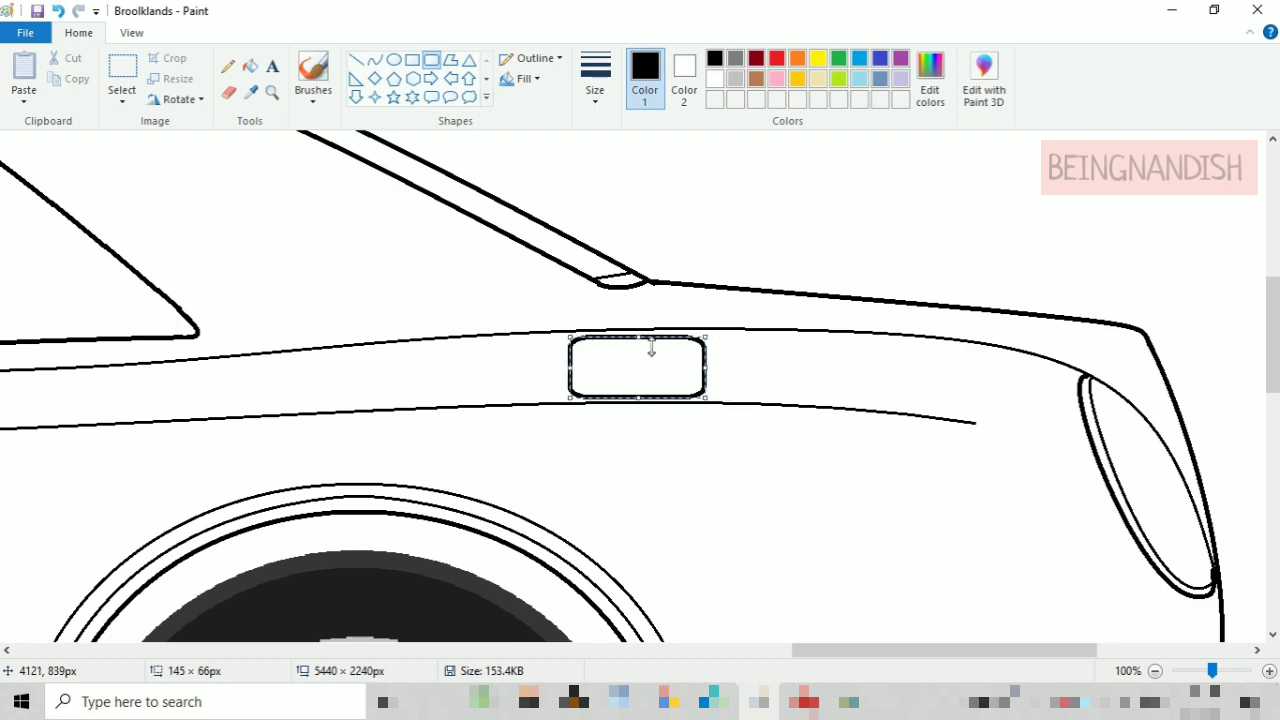
left_click(739, 278)
- Add an inner curve inside the taillight that follows its front edge
left_click_drag(1095, 387, 1191, 559)
left_click(58, 11)
left_click(375, 60)
left_click_drag(1105, 390, 1208, 574)
left_click_drag(1160, 505, 1169, 600)
left_click(1169, 515)
left_click(1092, 331)
scroll(1092, 331, "down", 3)
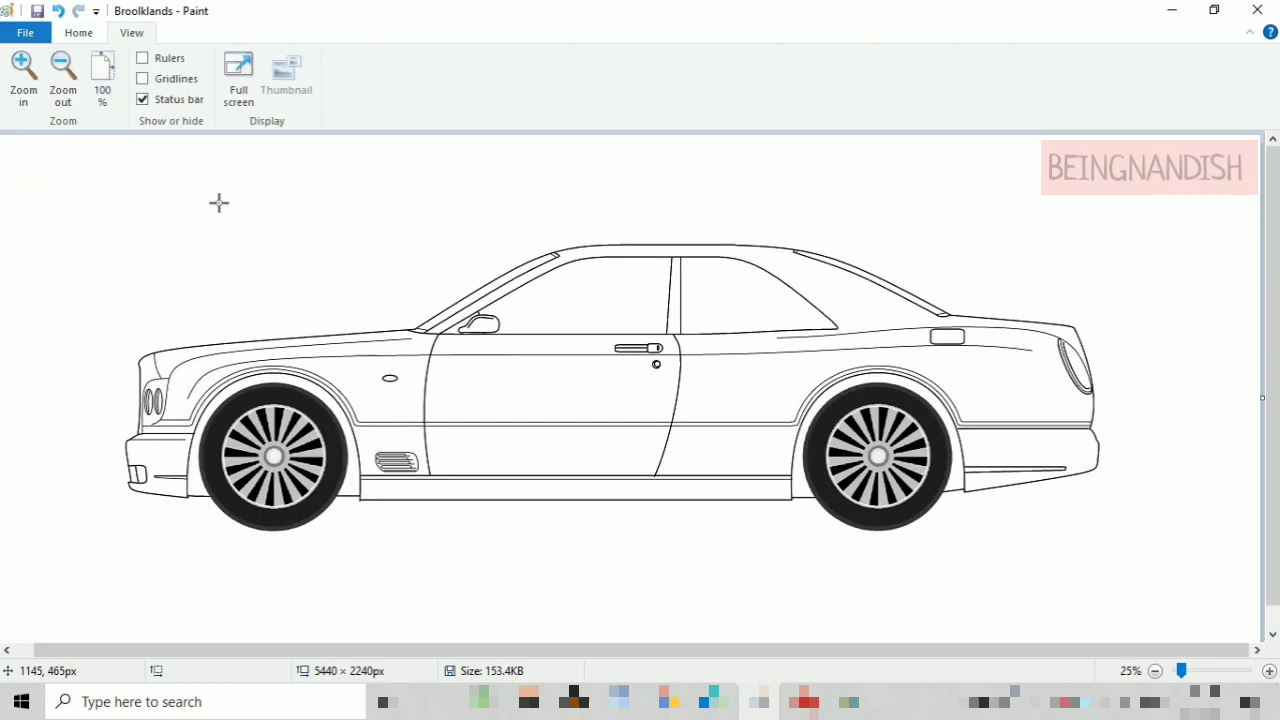
- Mix a near-black colour of RGB 12, 12, 12 and fill both wheel wells with it
left_click(78, 32)
left_click(735, 57)
left_click(930, 80)
left_click_drag(838, 306, 843, 393)
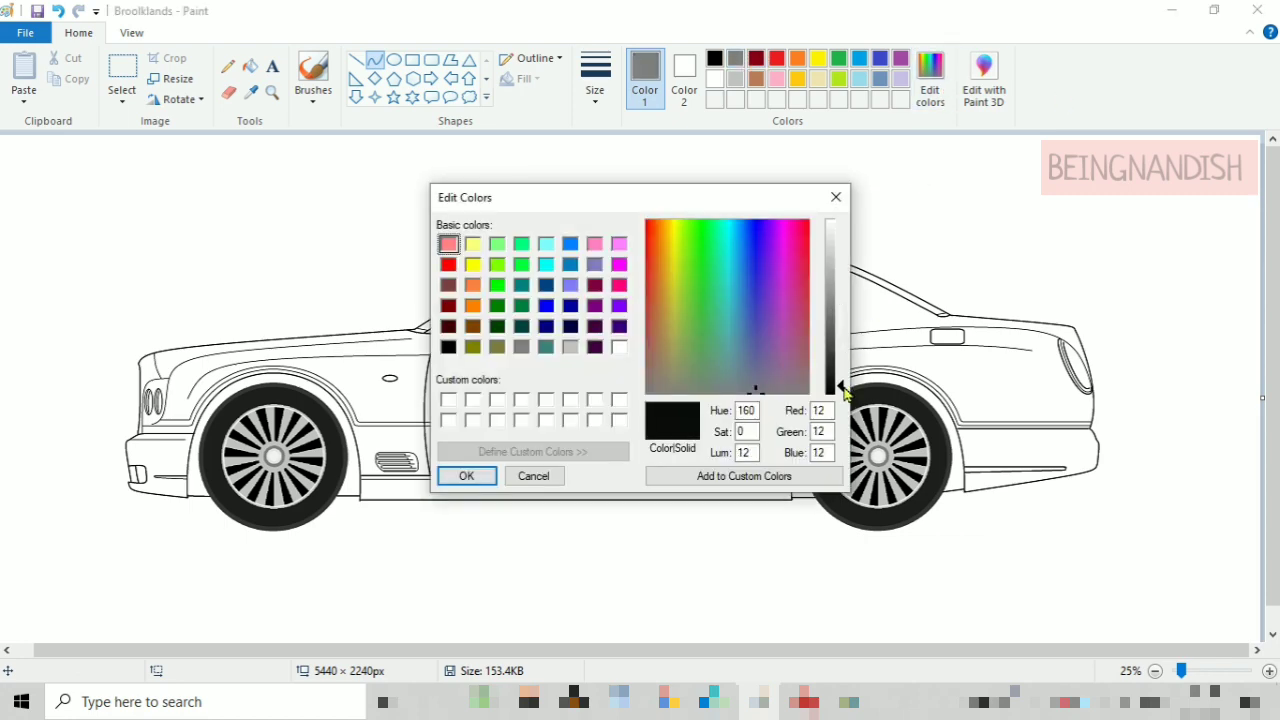
left_click(466, 476)
left_click(250, 65)
left_click(275, 378)
left_click(855, 378)
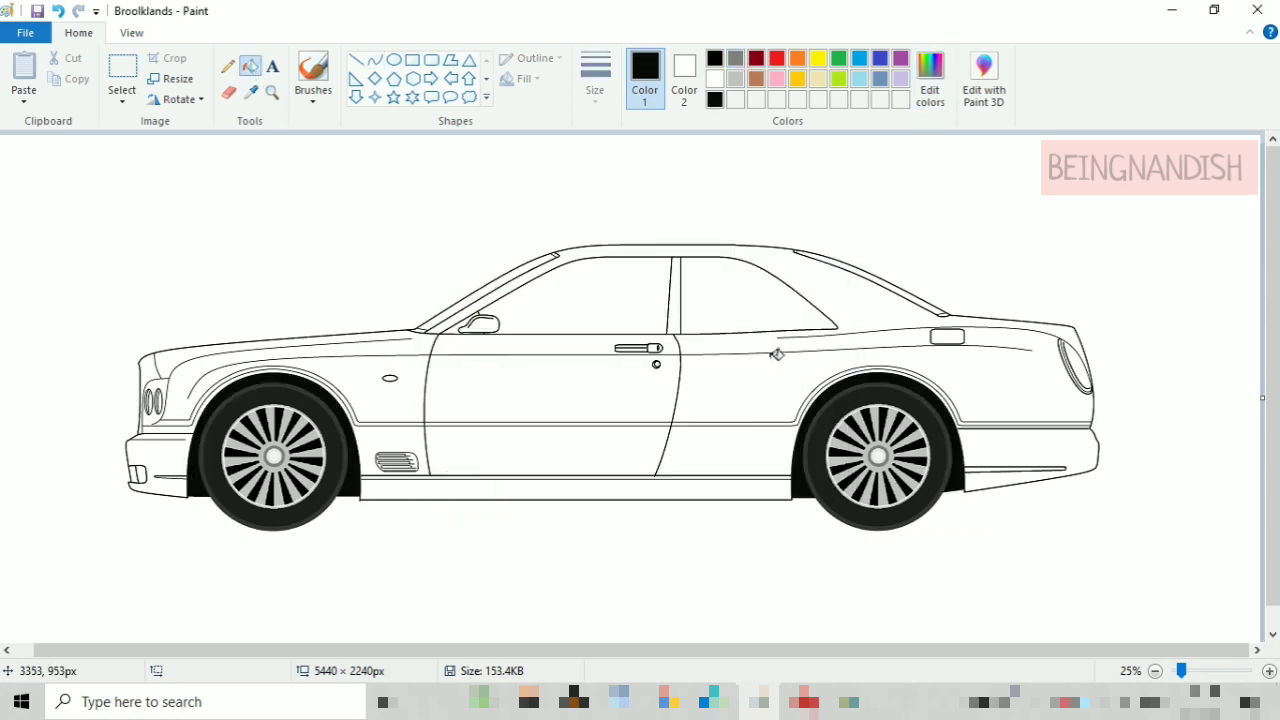
- Fill the side windows, windscreen and rear window with a custom dark grey slightly lighter than RGB 39, 39, 39
left_click(930, 80)
left_click(839, 367)
left_click(466, 476)
left_click(600, 300)
left_click(720, 295)
left_click(930, 80)
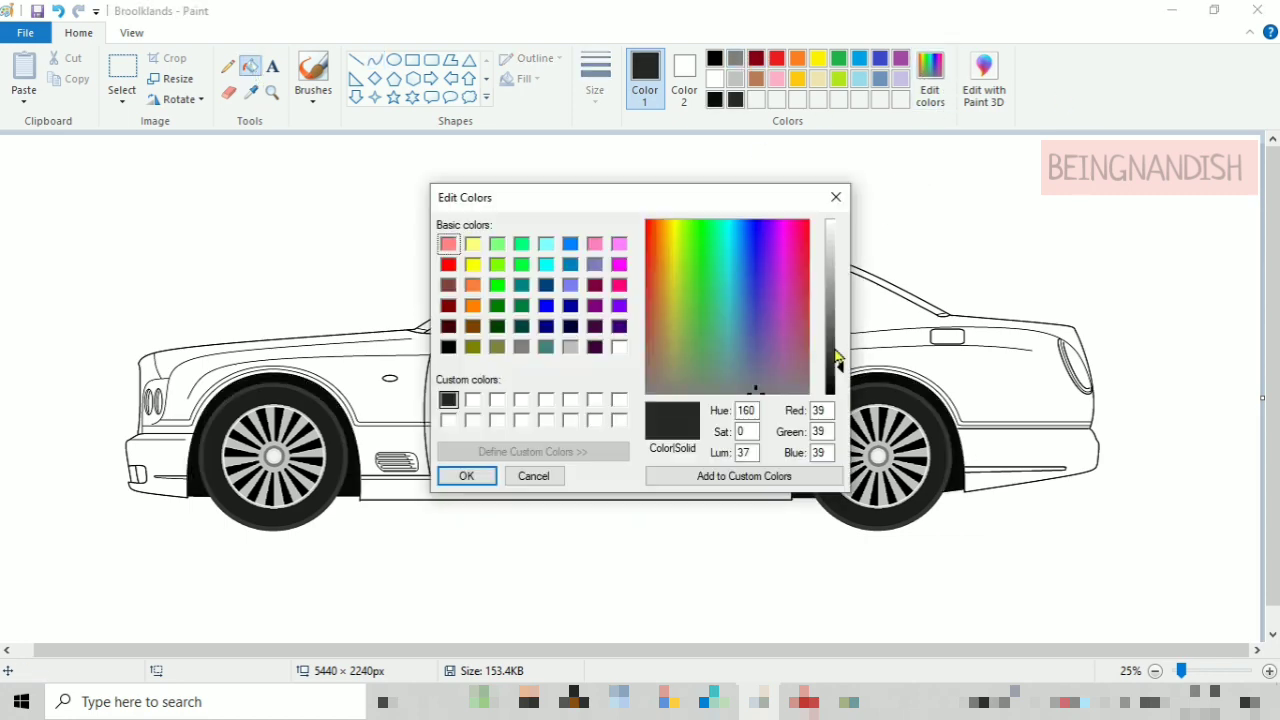
left_click(838, 354)
left_click(466, 476)
left_click(693, 292)
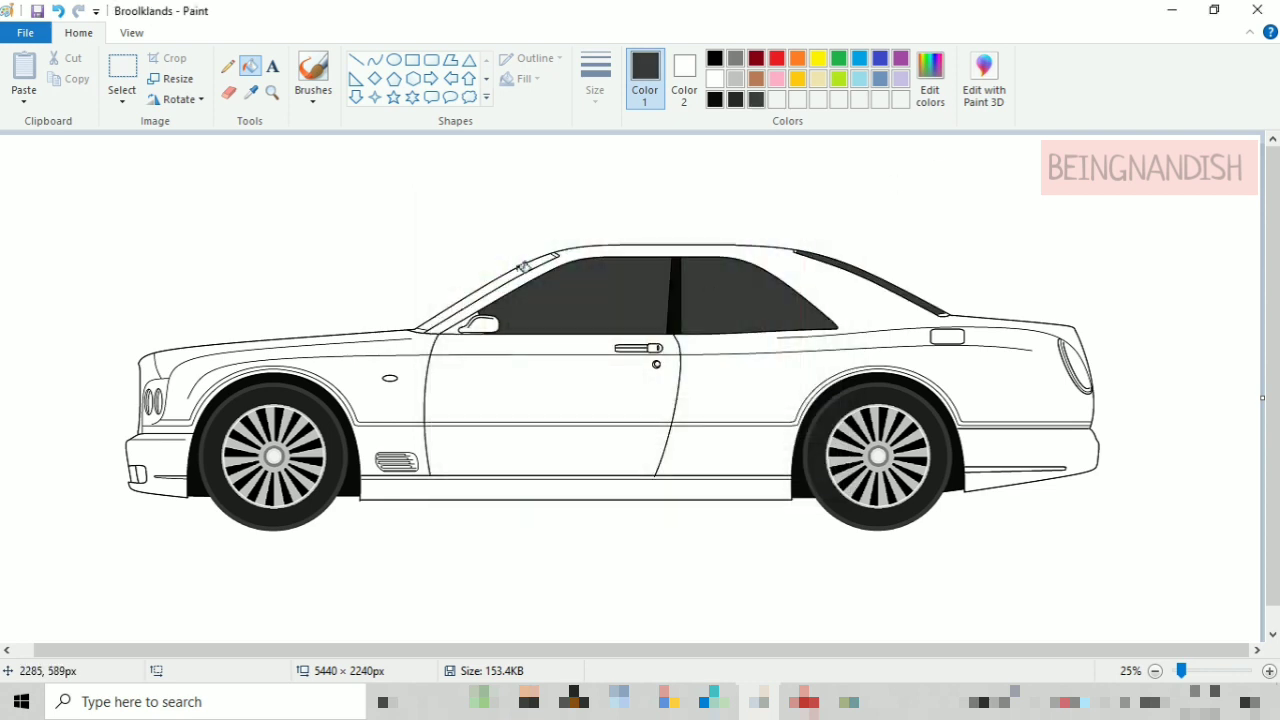
- Colour the door lock dark with a grey centre and recolour the side indicator's outline grey
left_click(131, 33)
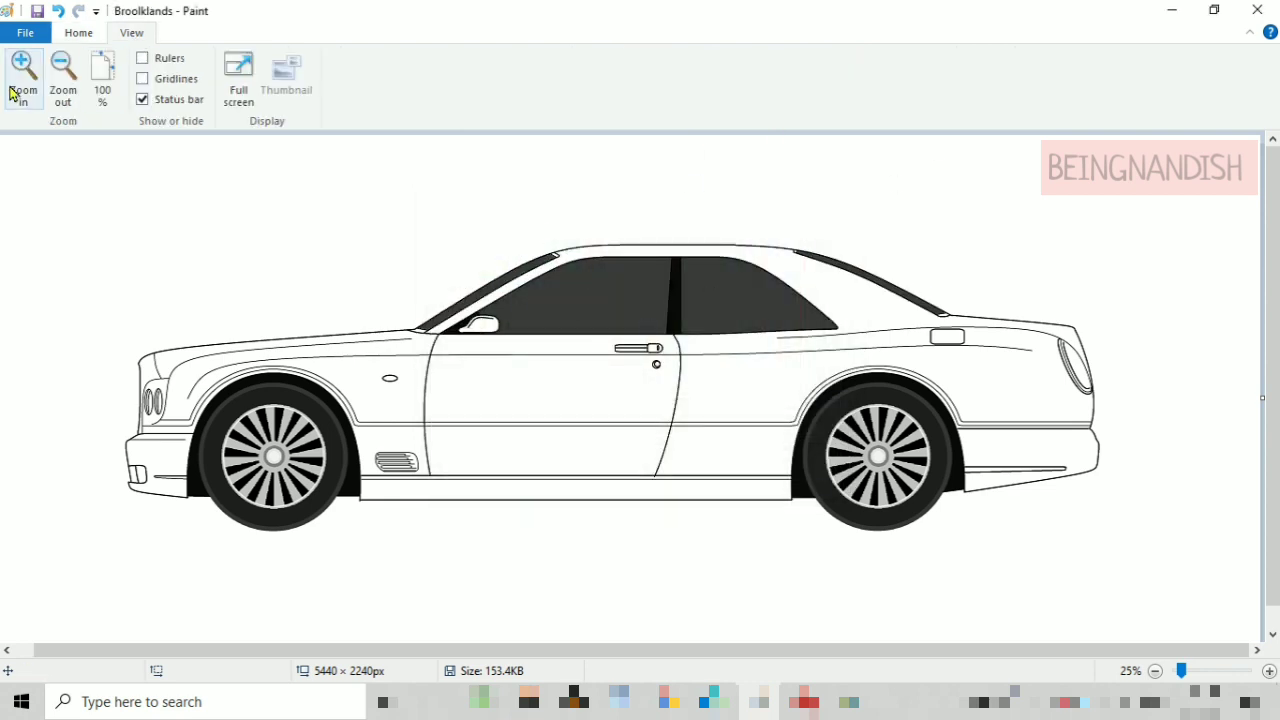
left_click(23, 80)
left_click(79, 33)
left_click(899, 368)
left_click_drag(790, 650, 446, 650)
left_click(818, 496)
scroll(824, 496, "down", 2)
left_click(698, 339)
- Mix a darker orange, add it to the custom colours and fill the oval side indicator with it
left_click(131, 33)
left_click(23, 80)
left_click(79, 33)
left_click(799, 60)
left_click(929, 80)
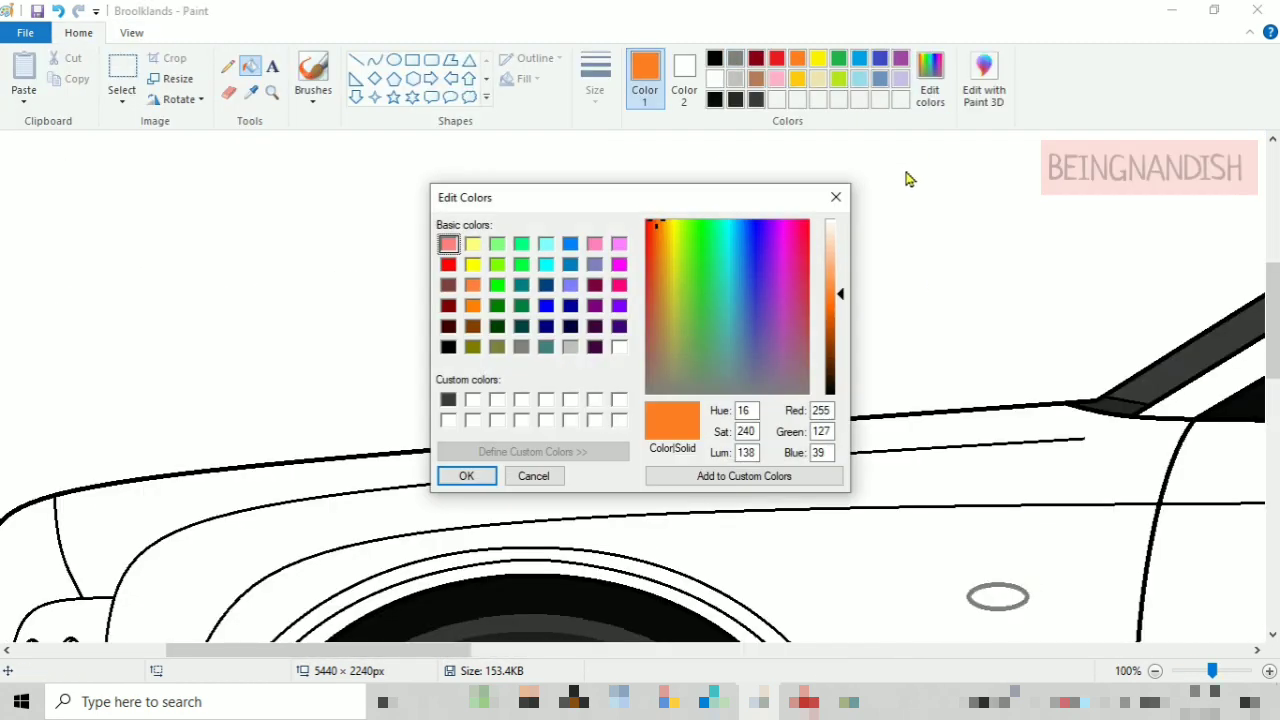
left_click(836, 317)
left_click(763, 475)
left_click(466, 475)
left_click(871, 650)
- Colour the side vent behind the front wheel with a dark grey surround and mid-grey slats
left_click(131, 33)
left_click(63, 85)
left_click(66, 90)
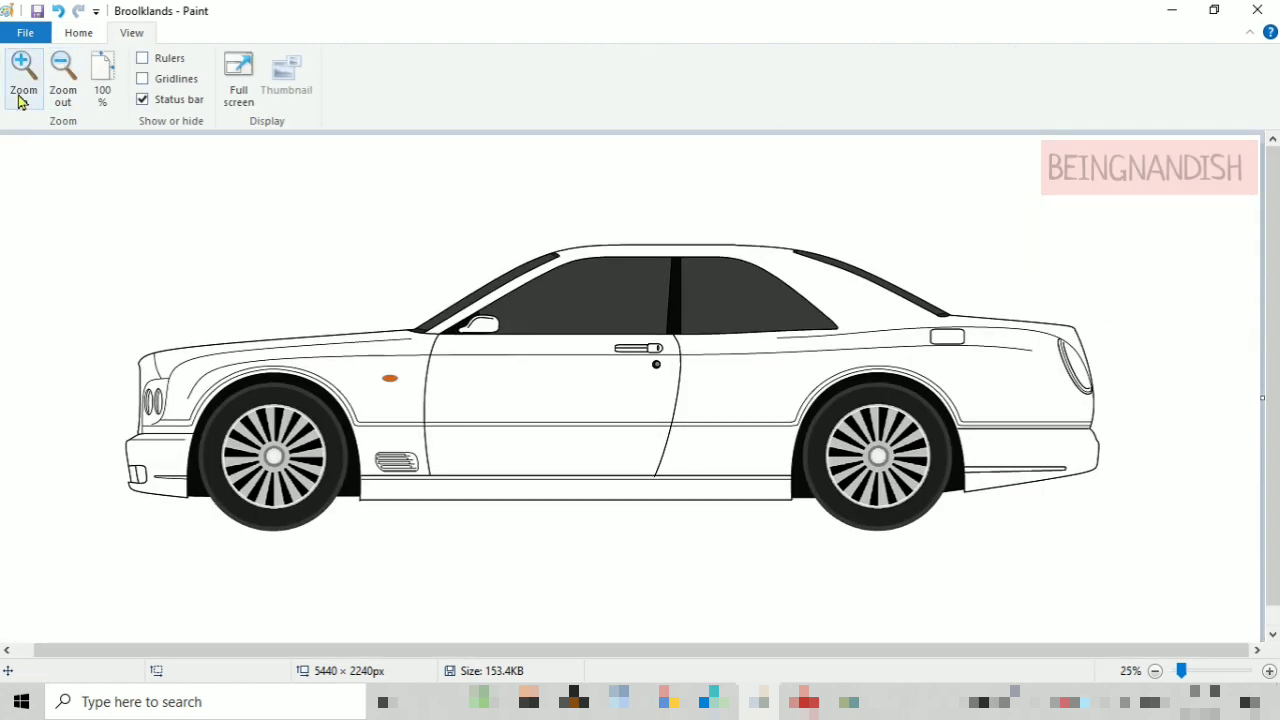
left_click(23, 80)
left_click(23, 80)
left_click(79, 33)
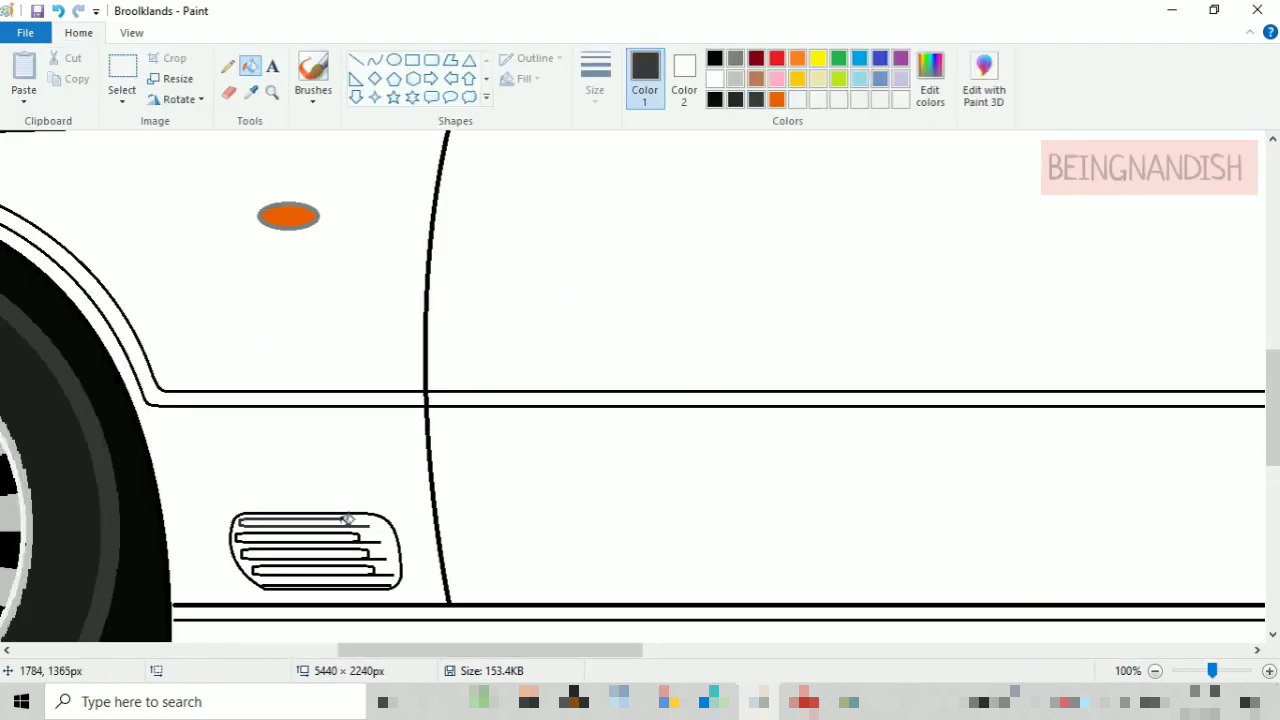
left_click(346, 520)
left_click(355, 537)
left_click(364, 542)
left_click(365, 553)
left_click(375, 554)
left_click(58, 11)
left_click(374, 558)
left_click(371, 569)
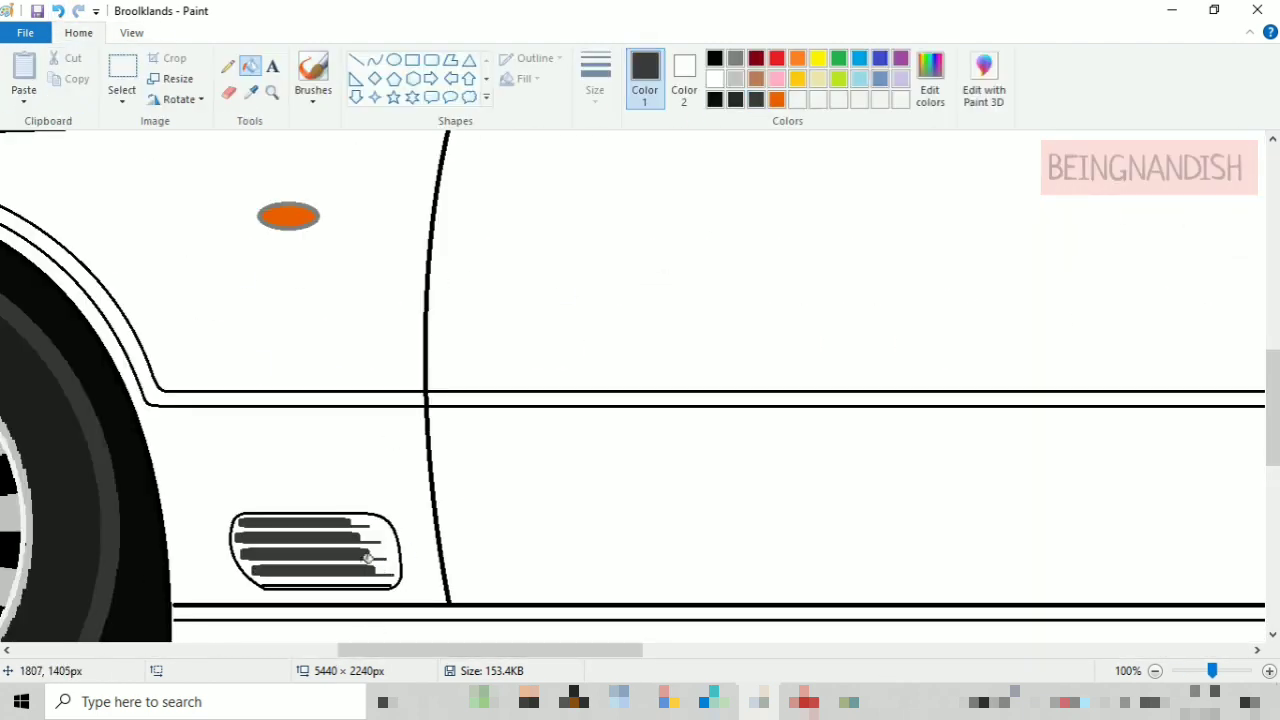
left_click(735, 100)
left_click(388, 550)
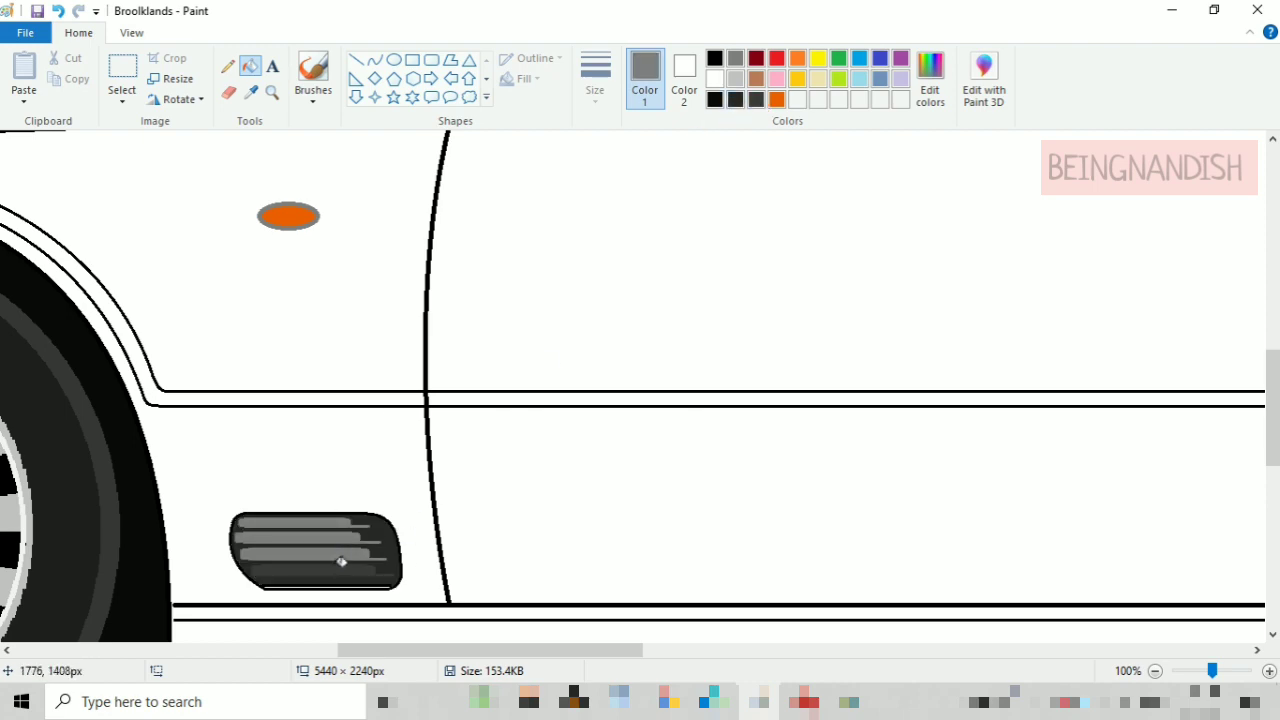
- Recolour the two headlight outlines light grey and fill their interiors with RGB 238, 238, 238
left_click(131, 33)
left_click(63, 80)
left_click(28, 100)
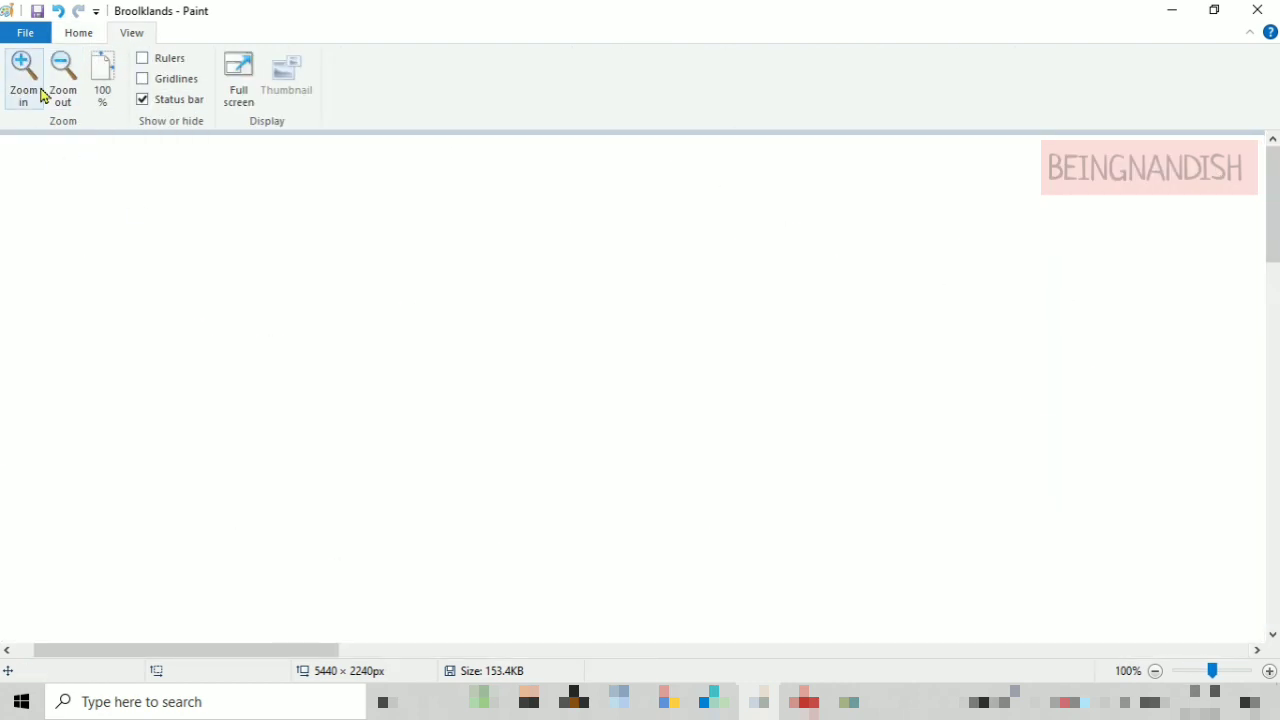
left_click(78, 33)
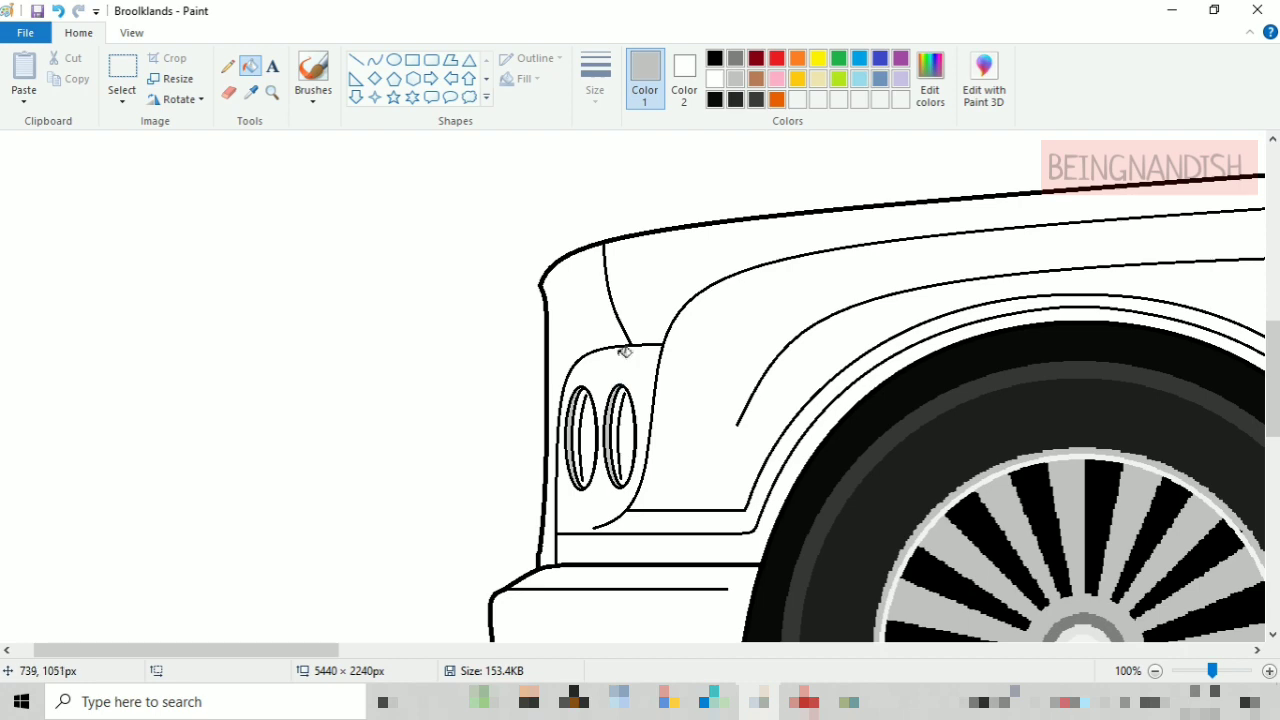
left_click(628, 383)
left_click(589, 383)
left_click(930, 80)
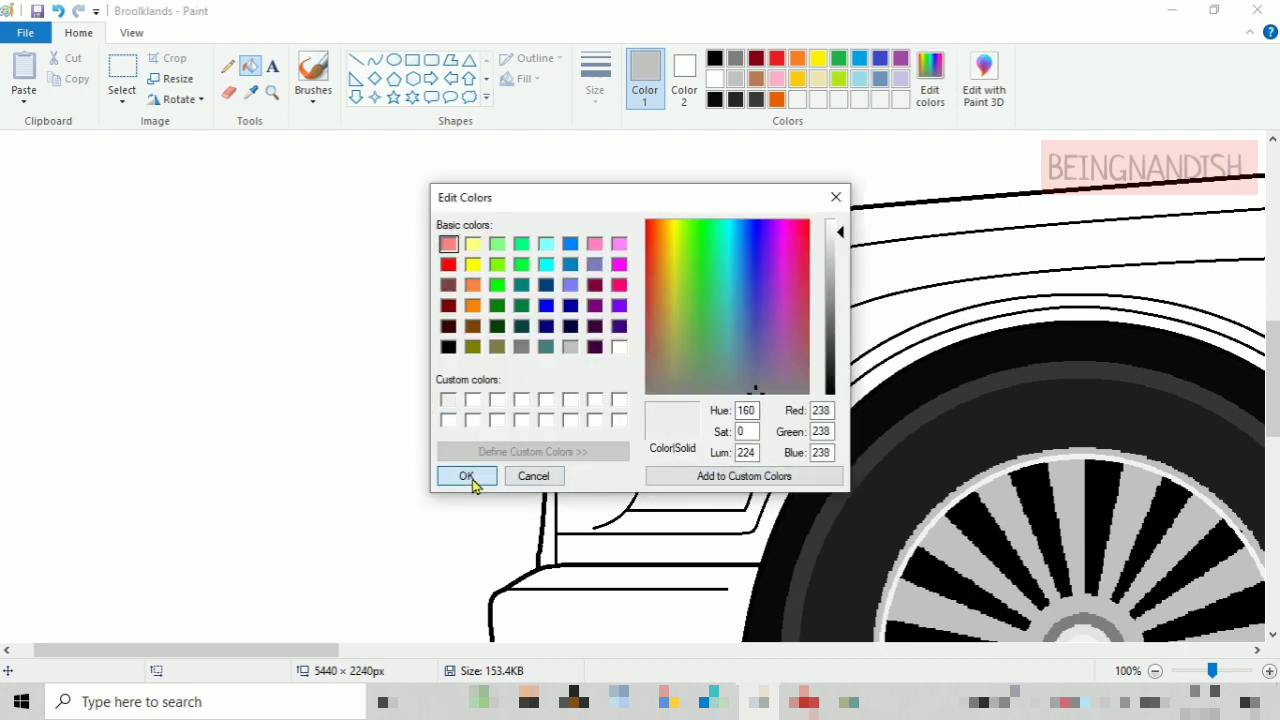
left_click(466, 476)
- Undo the last headlight fills and restore them
left_click(131, 33)
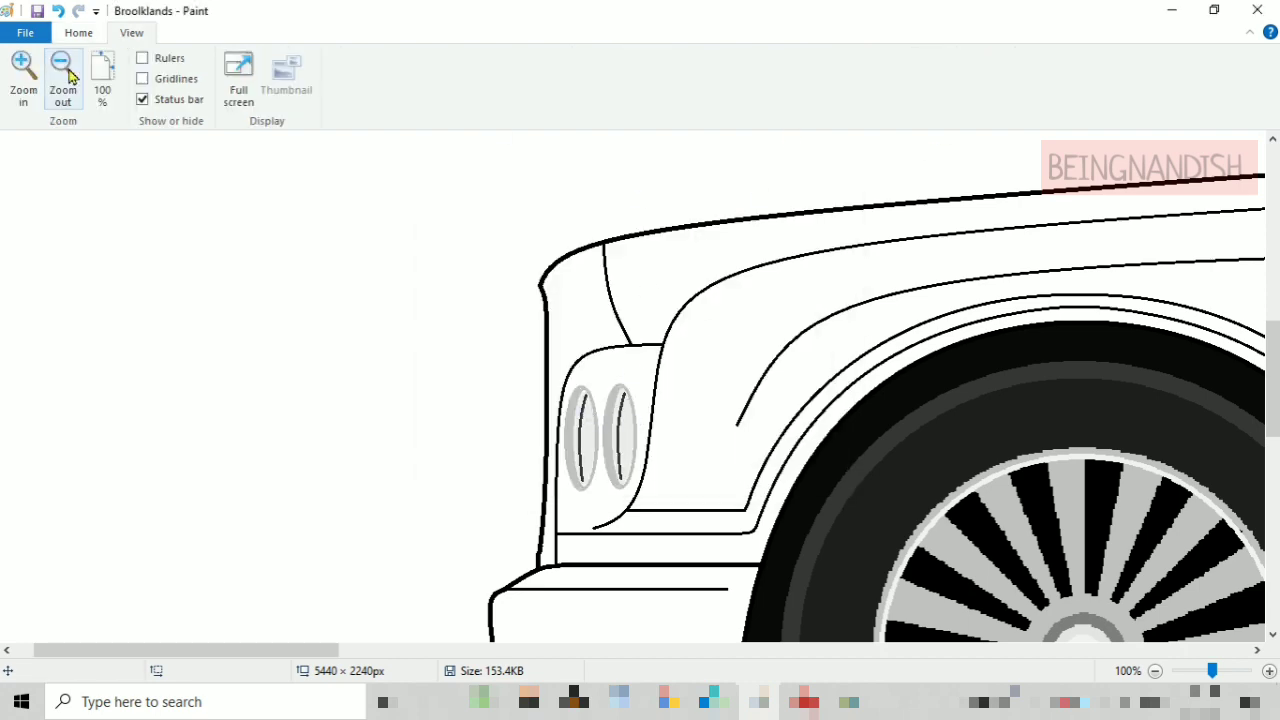
left_click(63, 72)
left_click(23, 72)
left_click(58, 11)
left_click(58, 11)
left_click(78, 11)
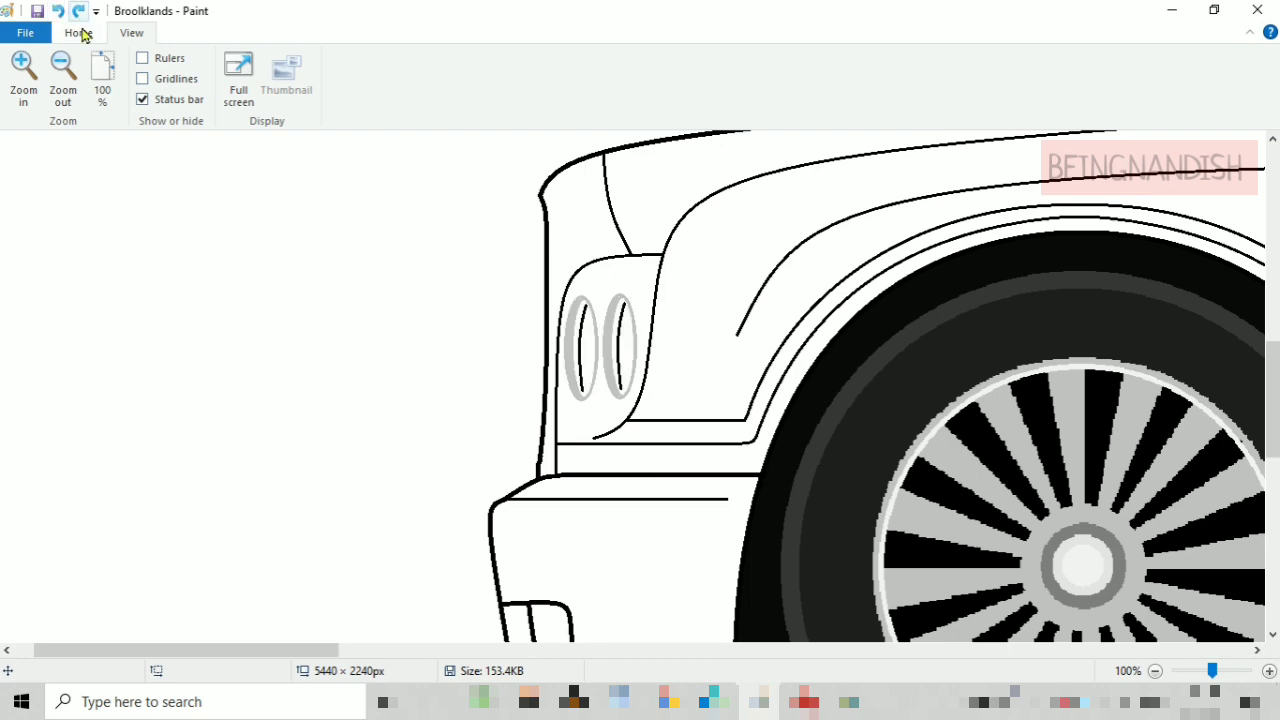
- Colour the front bumper lamp with dark grey in its front section and light grey in its rear section
left_click(78, 33)
scroll(559, 415, "down", 3)
left_click(525, 512)
left_click(551, 510)
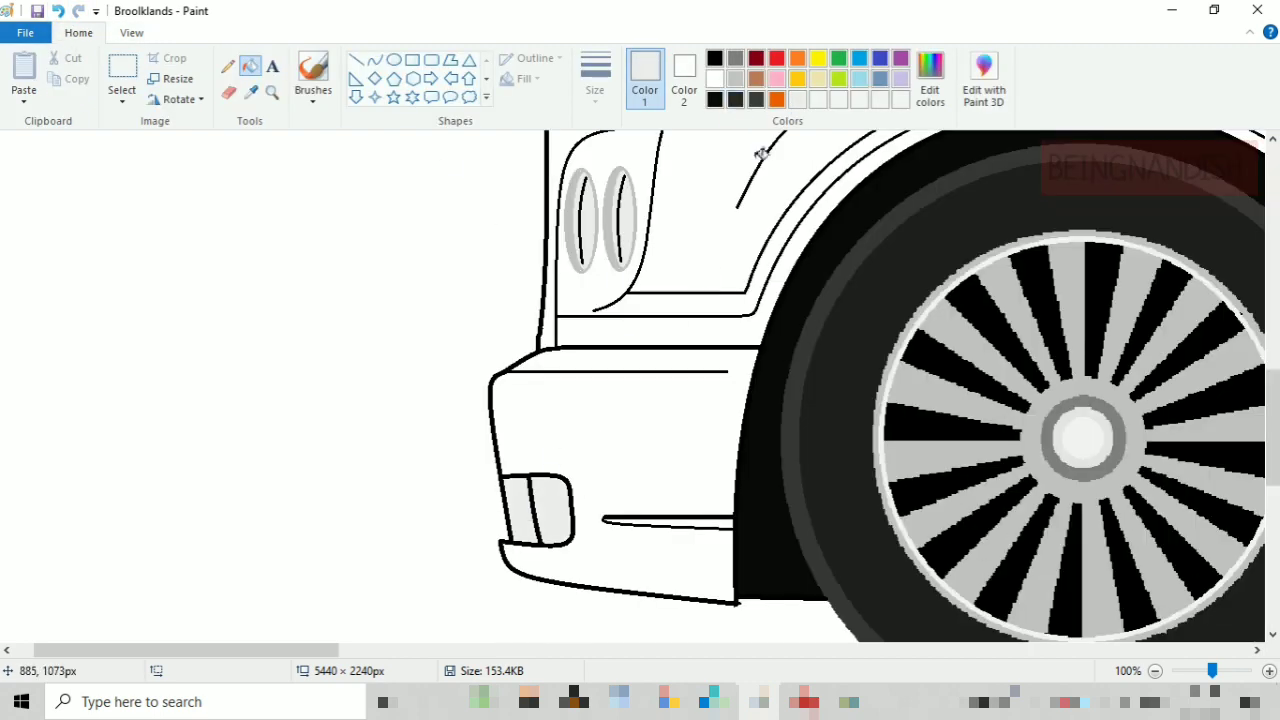
left_click(756, 99)
left_click(520, 510)
left_click(735, 78)
left_click(551, 510)
- Fill the tail light's lens with a custom dark red, RGB 171, 14, 21
left_click(140, 33)
left_click(63, 78)
left_click(63, 78)
left_click(24, 82)
left_click_drag(521, 650, 1146, 655)
scroll(900, 450, "down", 3)
left_click(78, 33)
left_click(776, 58)
left_click(929, 80)
left_click_drag(841, 302, 842, 334)
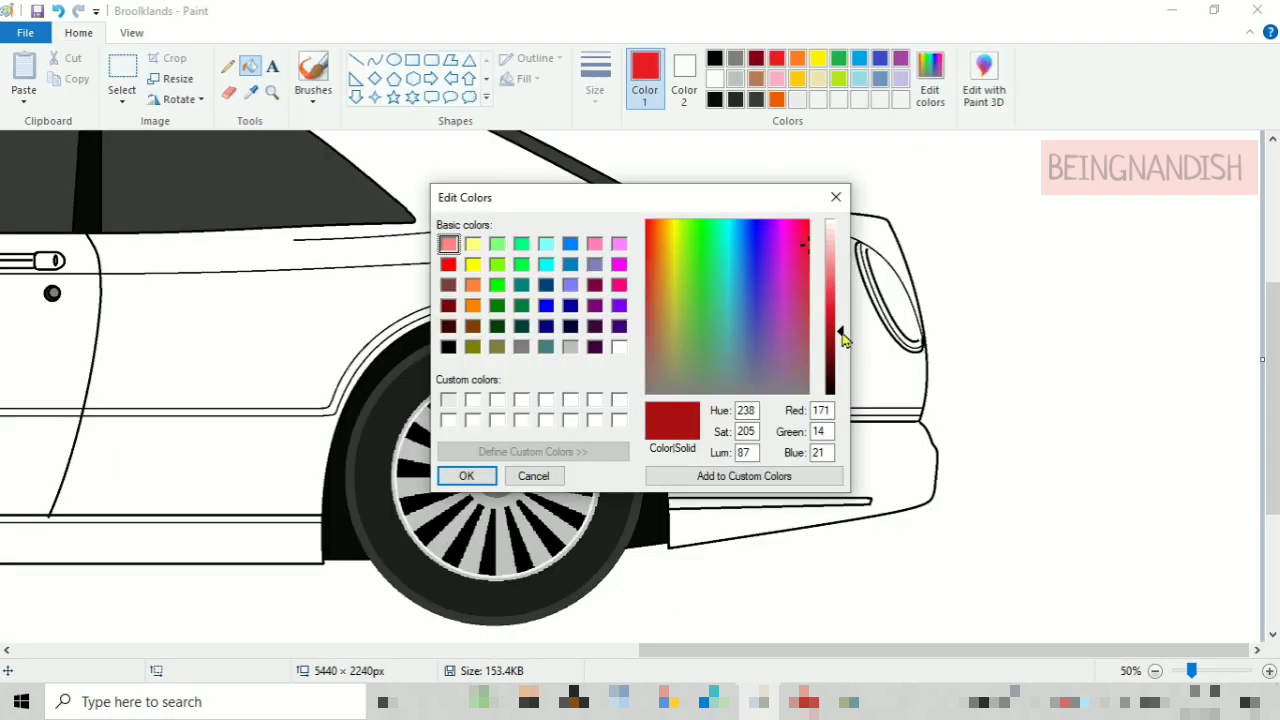
left_click(464, 477)
left_click(894, 272)
- Colour the thin inner strip of the tail light bright red and its outer surround mid-grey
left_click(140, 33)
left_click(23, 78)
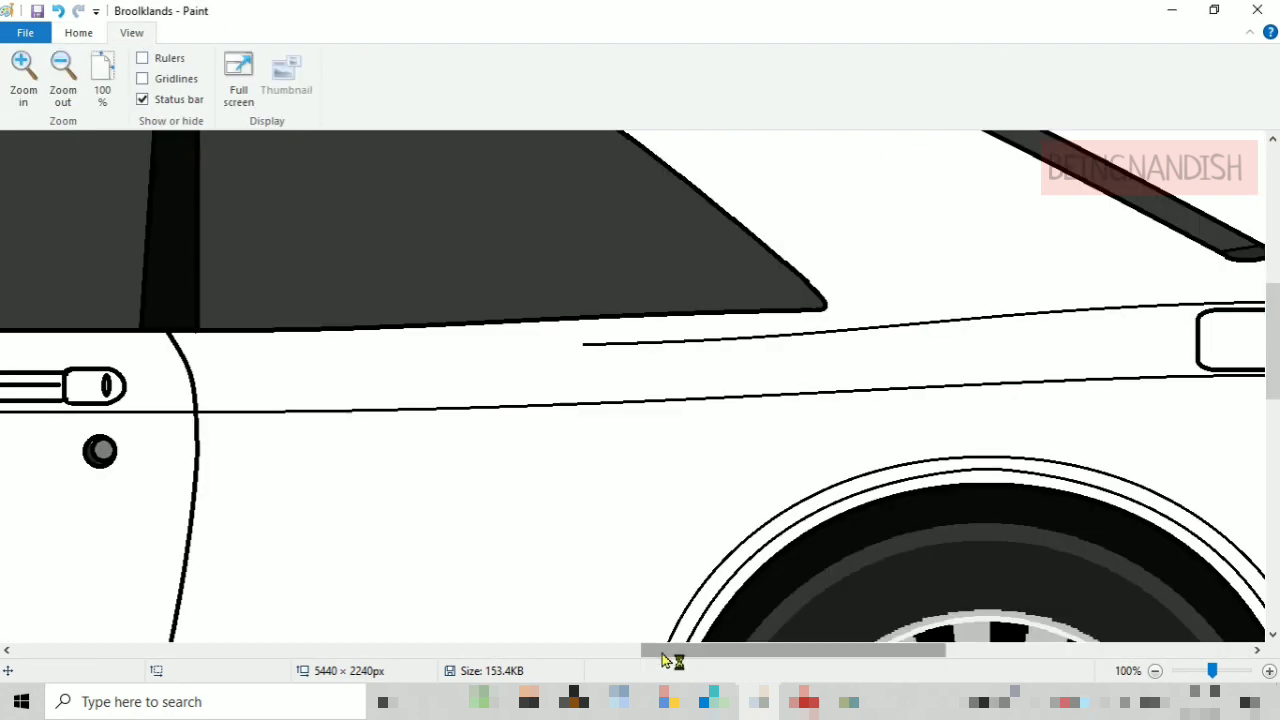
left_click_drag(663, 652, 934, 652)
left_click(78, 33)
left_click(777, 59)
left_click(614, 393)
scroll(574, 298, "down", 1)
left_click(736, 59)
left_click(704, 437)
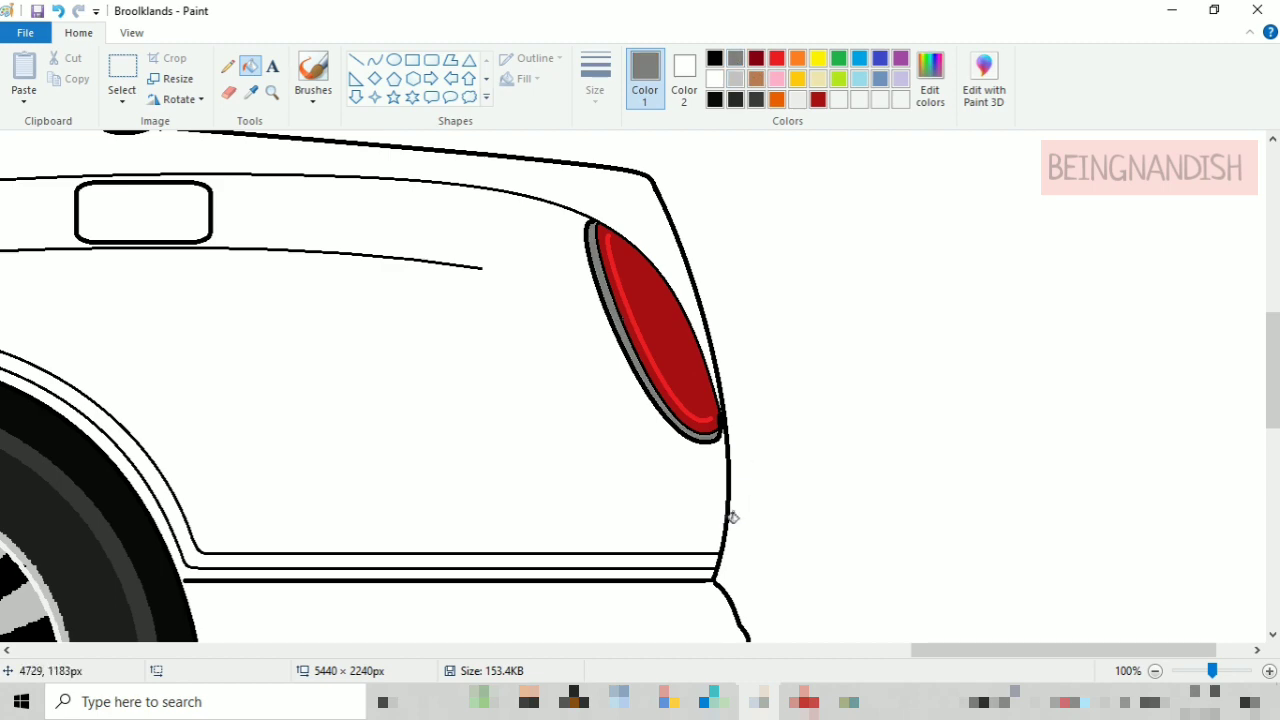
- Fill the rear body panel and roof with light yellow
left_click(131, 33)
left_click(71, 90)
left_click(71, 90)
scroll(232, 201, "up", 1)
left_click(79, 33)
left_click(817, 79)
left_click(729, 388)
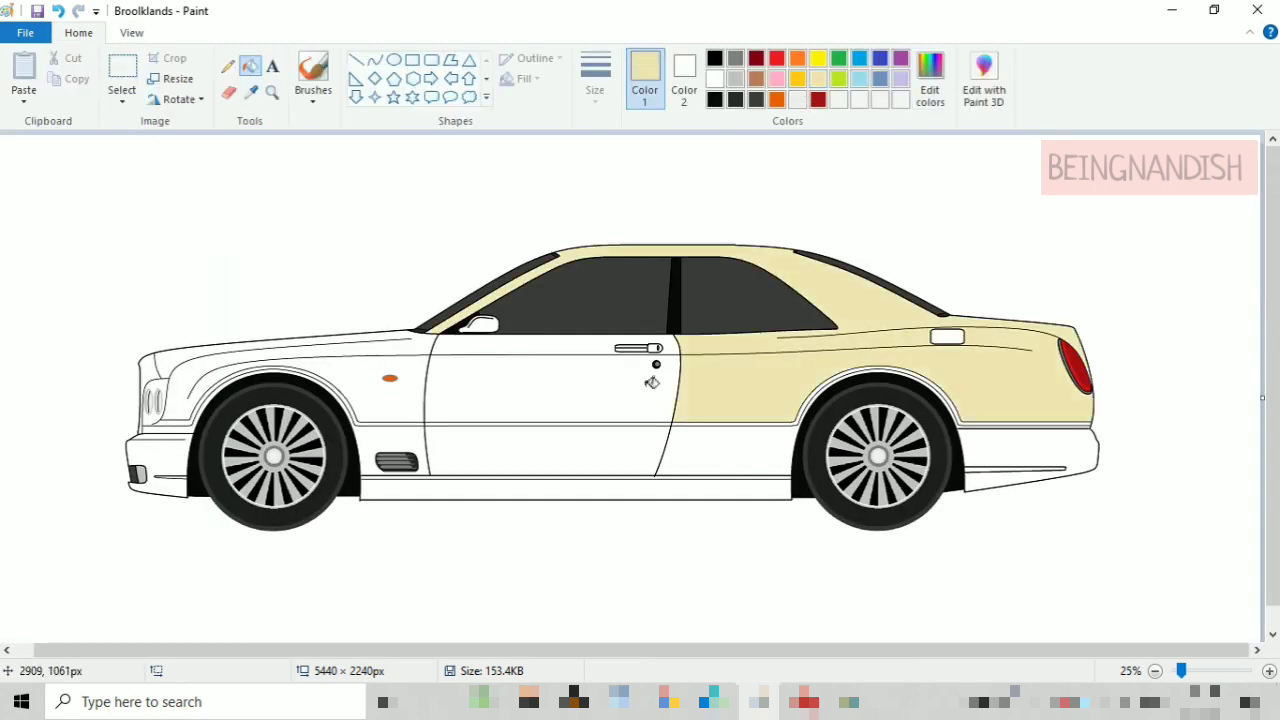
- Fill the door, front fender, nose, bumpers and lower body sections with light yellow
left_click(647, 387)
left_click(390, 352)
left_click(151, 365)
left_click(160, 452)
left_click(368, 448)
left_click(513, 440)
left_click(990, 449)
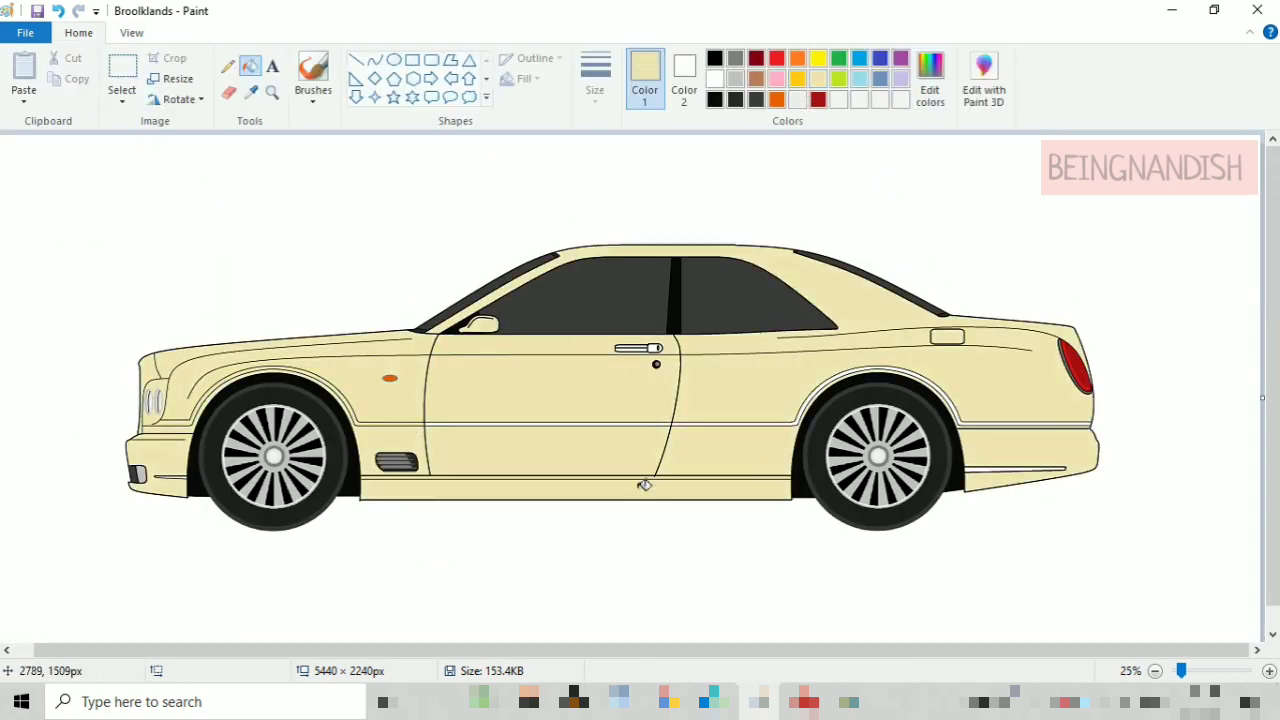
- Mix a custom tan colour and fill the rear body panel and roof with it
left_click(929, 80)
left_click_drag(838, 252, 840, 291)
left_click(663, 323)
left_click(689, 475)
left_click(466, 475)
left_click(729, 390)
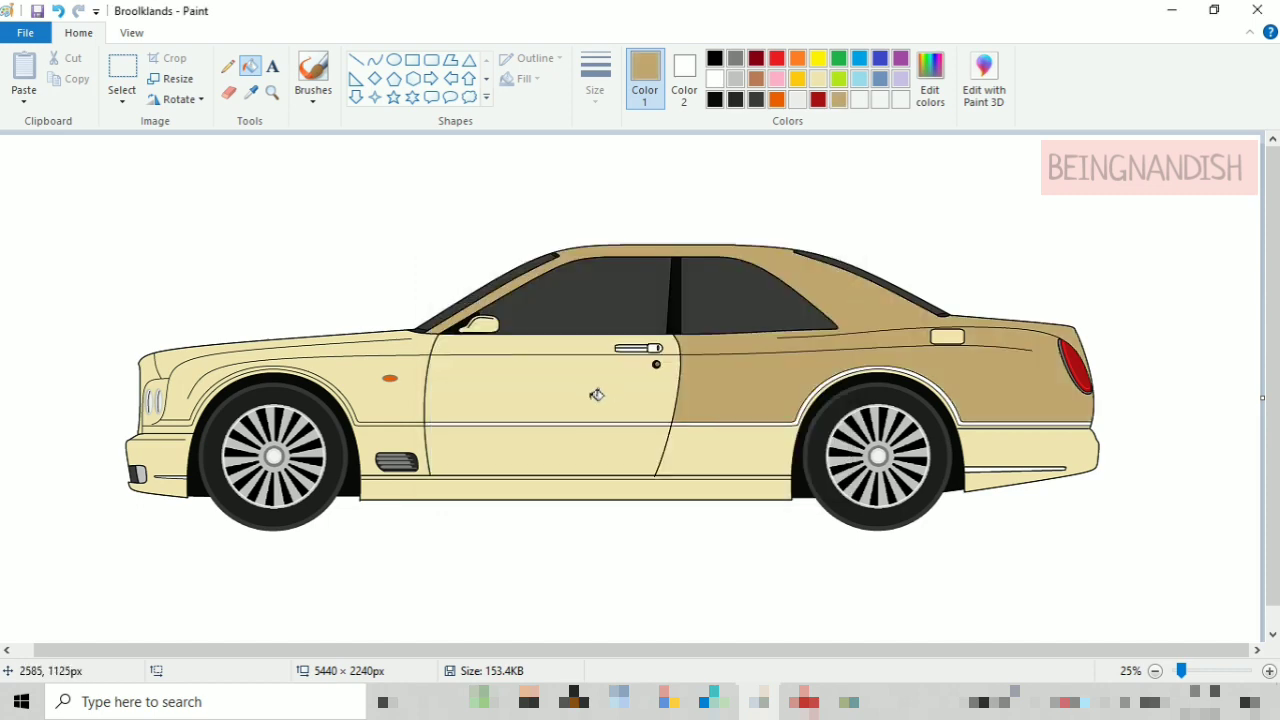
- Fill the door, front fender, nose, bumpers, lower body sections and fuel flap with the custom tan
left_click(597, 395)
left_click(400, 370)
left_click(461, 344)
left_click(153, 372)
left_click(160, 452)
left_click(513, 445)
left_click(1000, 445)
left_click(803, 390)
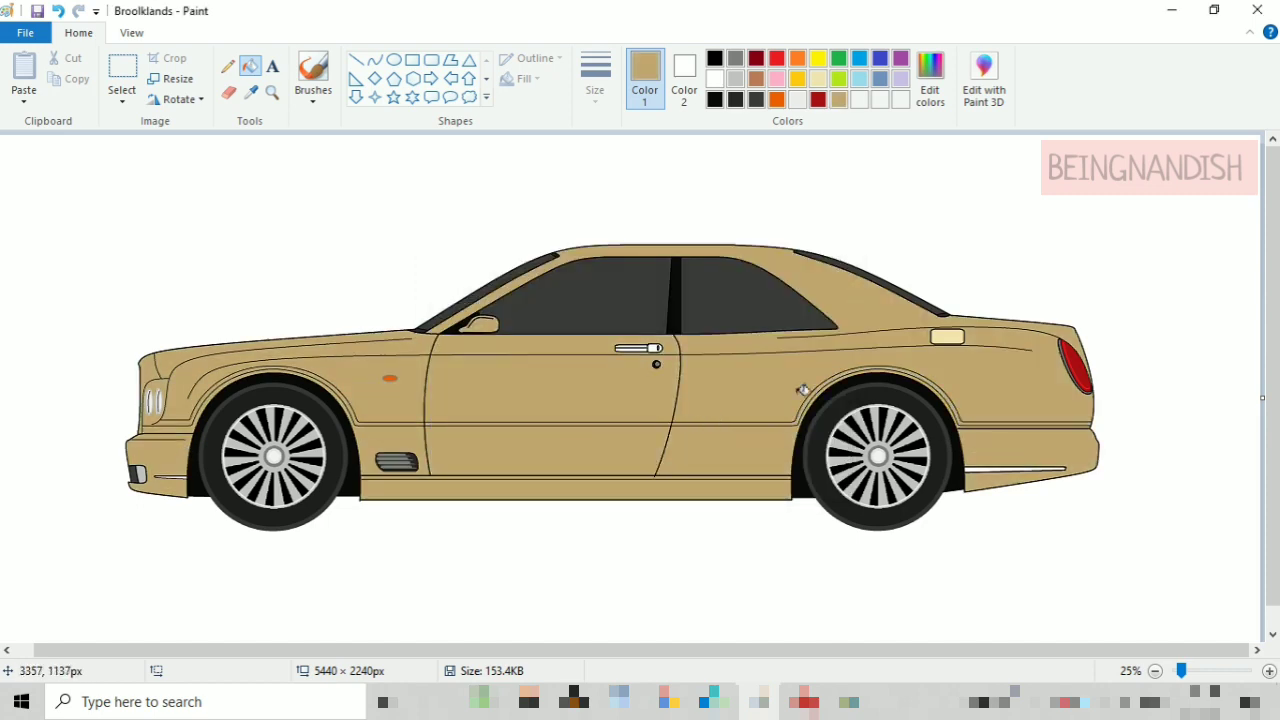
left_click(950, 336)
- Fill the door handle with the custom very light grey
left_click(130, 33)
left_click(23, 77)
left_click_drag(425, 649, 785, 649)
left_click(78, 32)
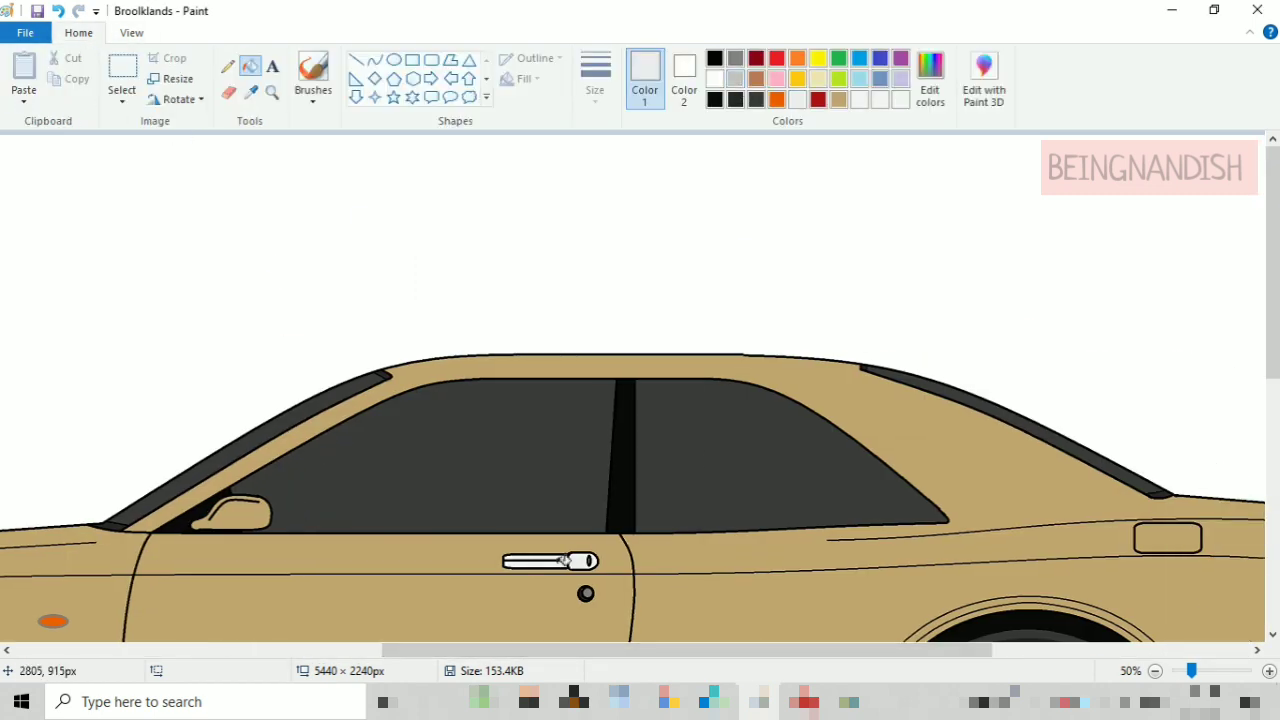
- Recolour the outlines of the two headlights mid-grey
scroll(563, 561, "down", 4)
scroll(400, 500, "left", 7)
scroll(222, 530, "up", 1)
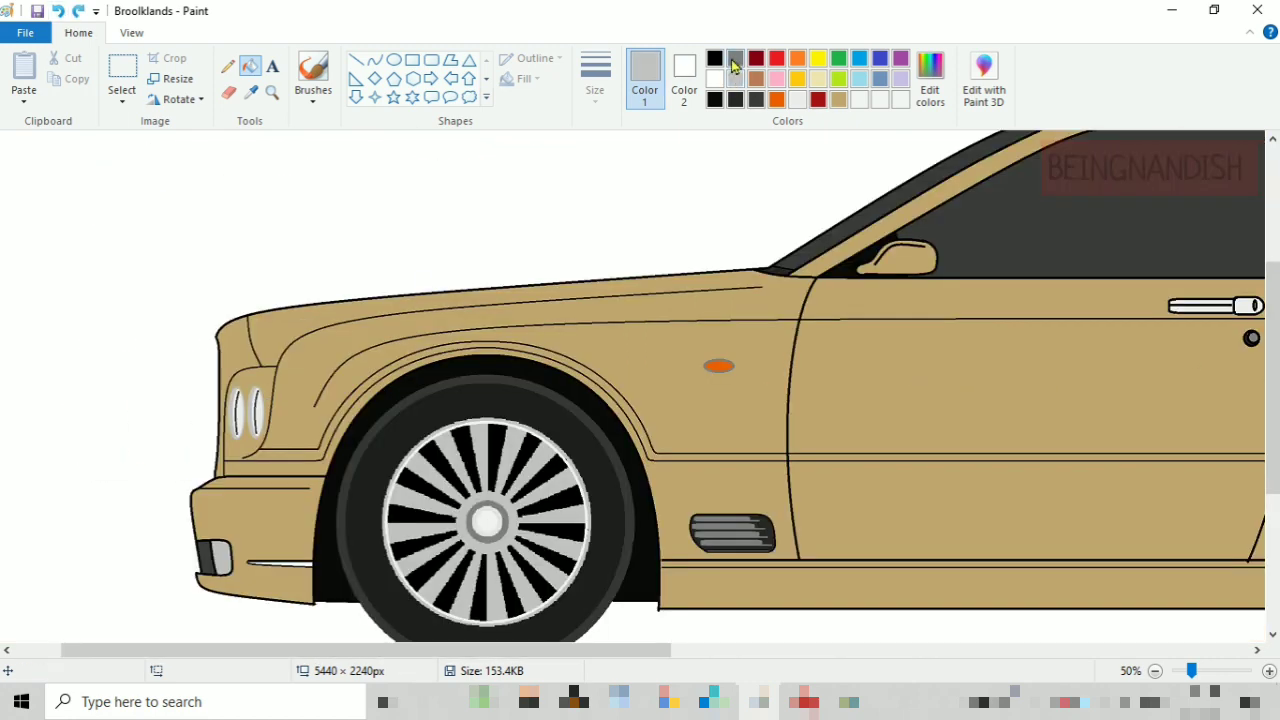
left_click(131, 32)
left_click(23, 77)
left_click(78, 32)
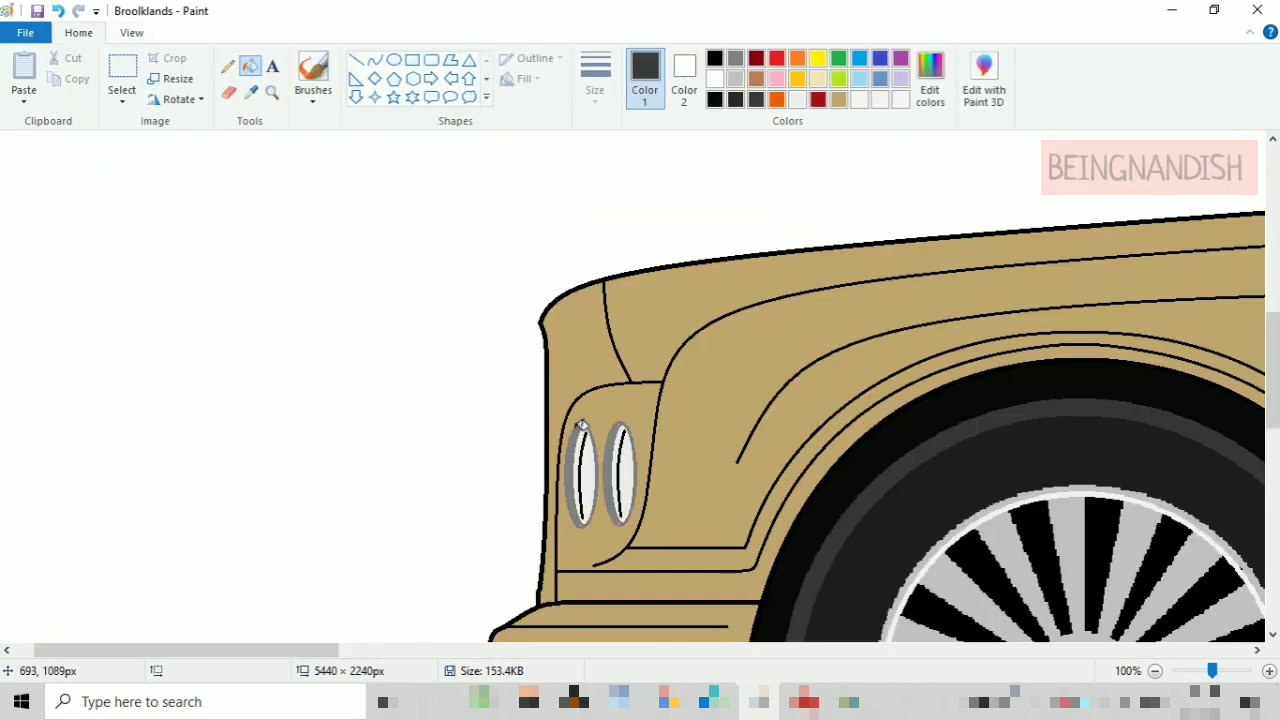
left_click(131, 32)
left_click(62, 77)
left_click(62, 77)
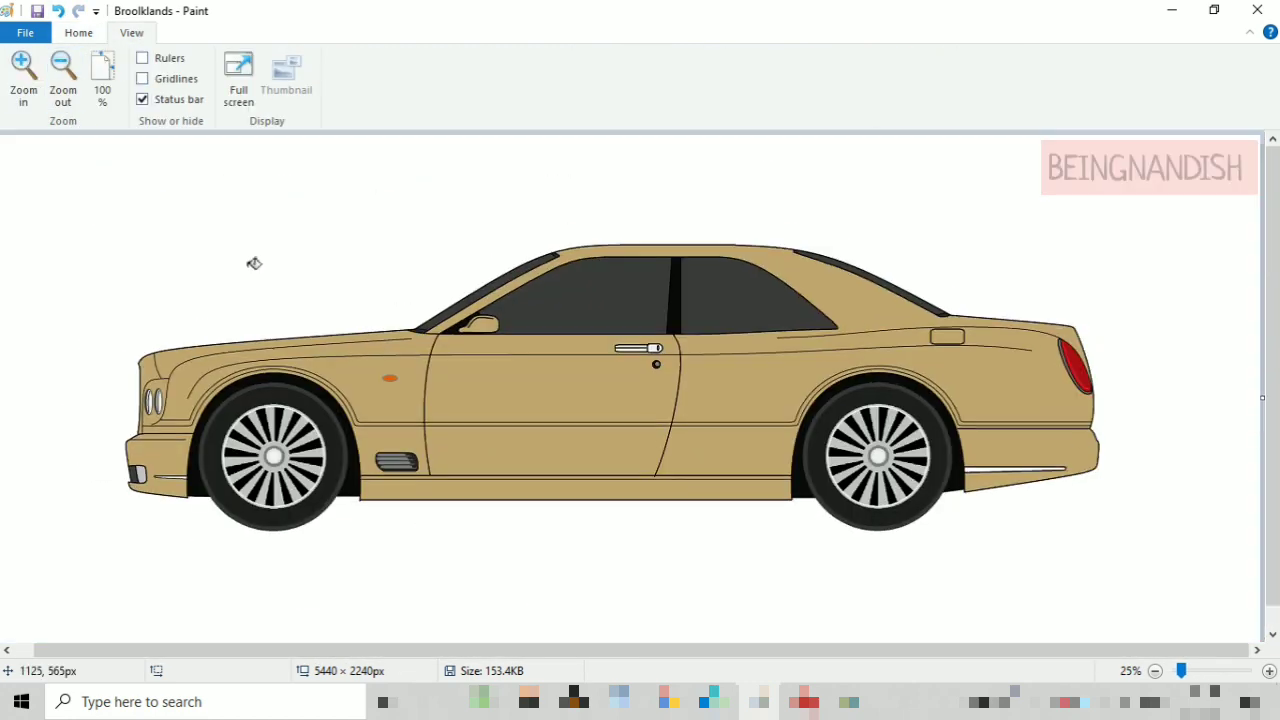
- Mix a custom dark brown and recolour the fuel flap's outline with it
left_click(31, 107)
left_click(78, 32)
left_click(930, 80)
left_click(466, 474)
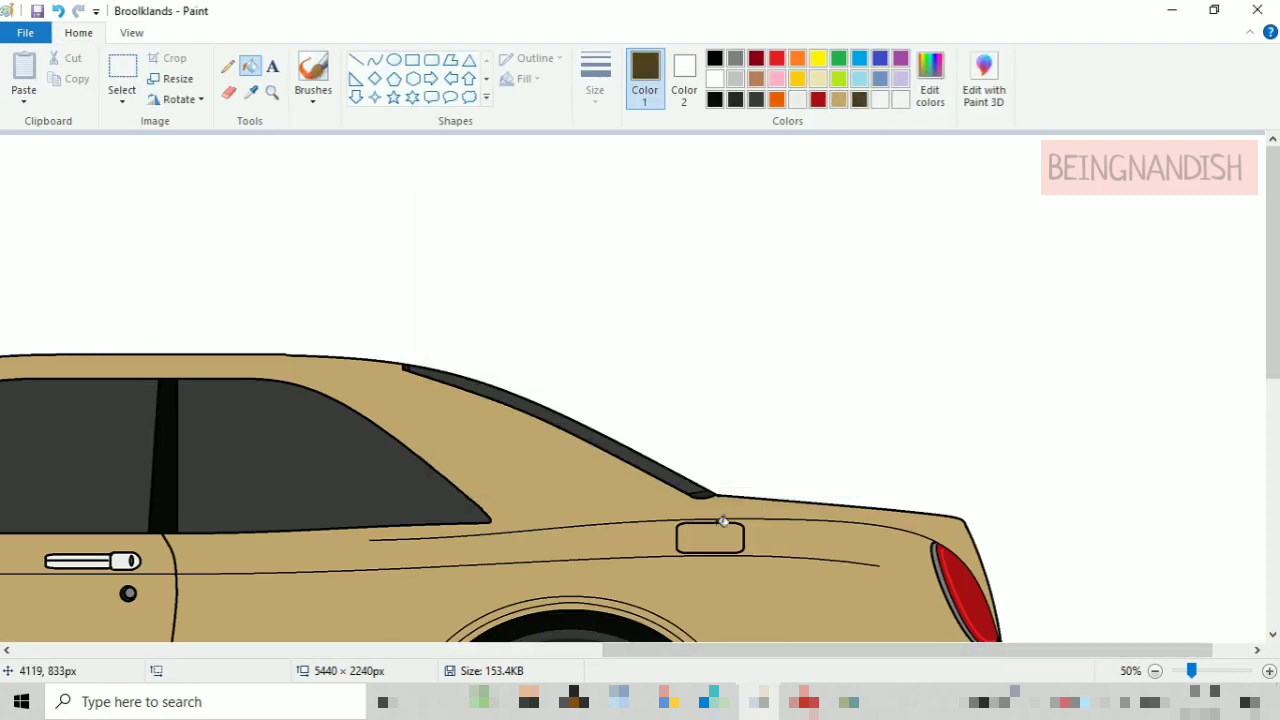
left_click(723, 522)
- Fill the door handle and the narrow rear bumper strip with light grey
left_click_drag(682, 650, 437, 651)
left_click(634, 553)
scroll(634, 532, "down", 3)
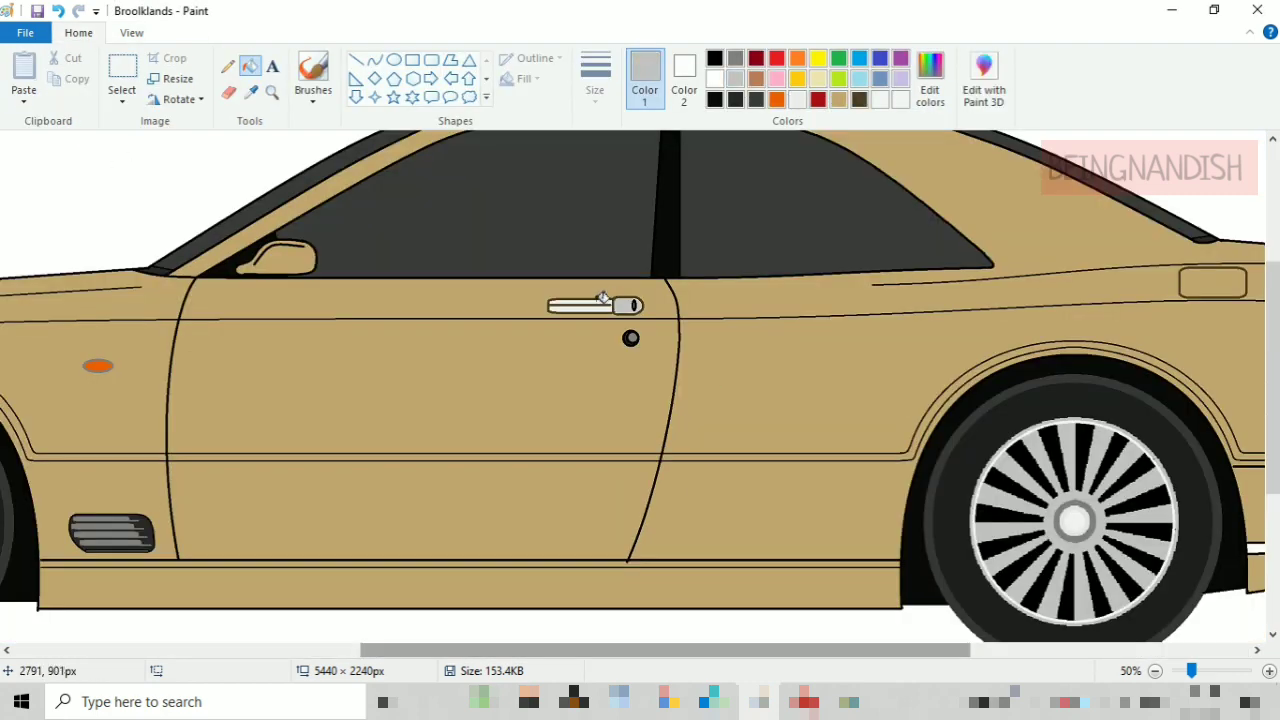
left_click_drag(522, 660, 706, 656)
left_click(857, 543)
- Try to fill the narrow strip above the sill with light grey, and undo the fill
left_click_drag(832, 655, 582, 680)
left_click(499, 561)
left_click(58, 11)
- Close the gap at the front end of the sill strip's lower edge with a black straight line
left_click(131, 32)
left_click(23, 78)
scroll(300, 400, "down", 3)
left_click(78, 32)
left_click(356, 60)
scroll(410, 477, "down", 3)
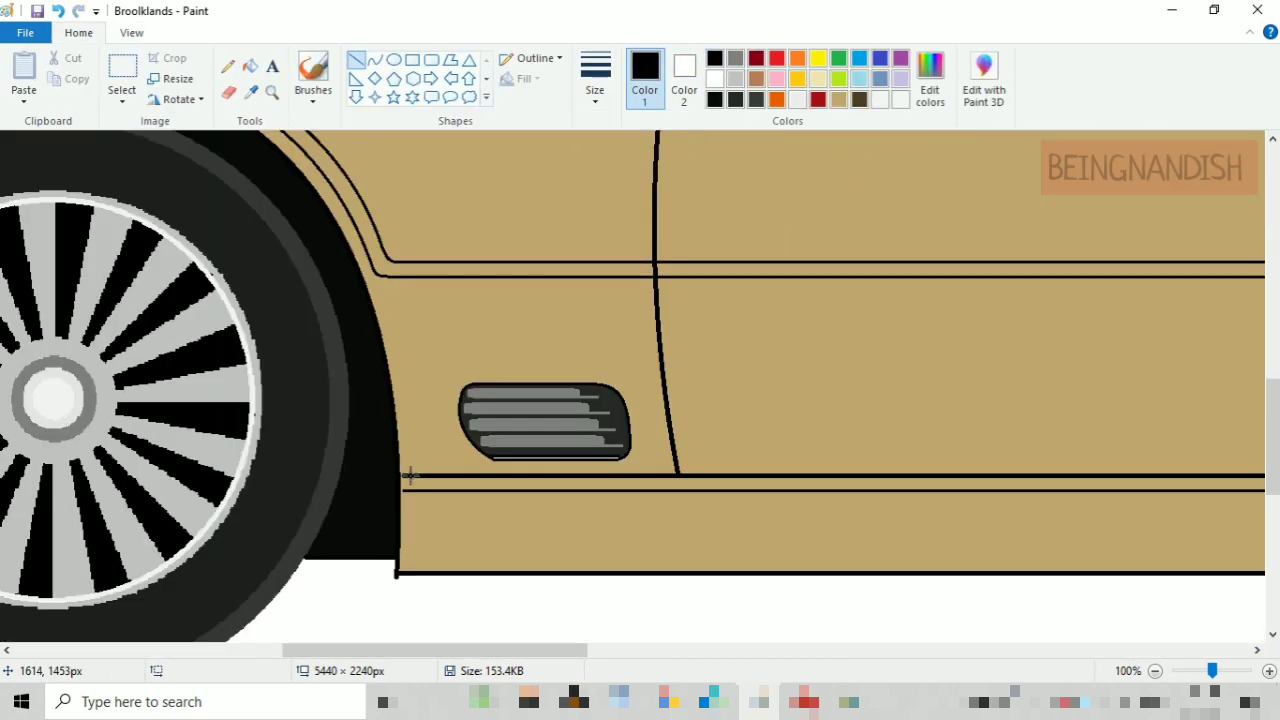
- Fill the closed narrow strip above the sill with light grey
left_click(735, 78)
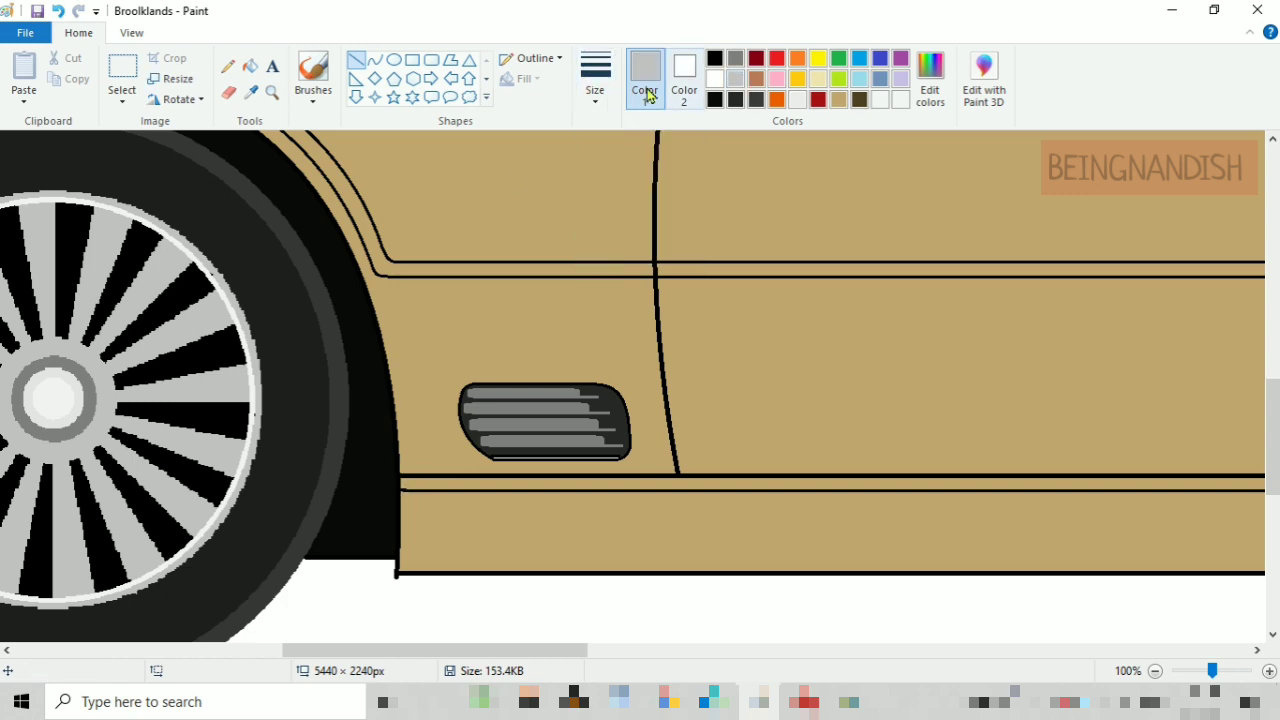
left_click(250, 66)
left_click(455, 483)
left_click_drag(537, 652, 1033, 652)
left_click(131, 32)
left_click(63, 62)
left_click(63, 62)
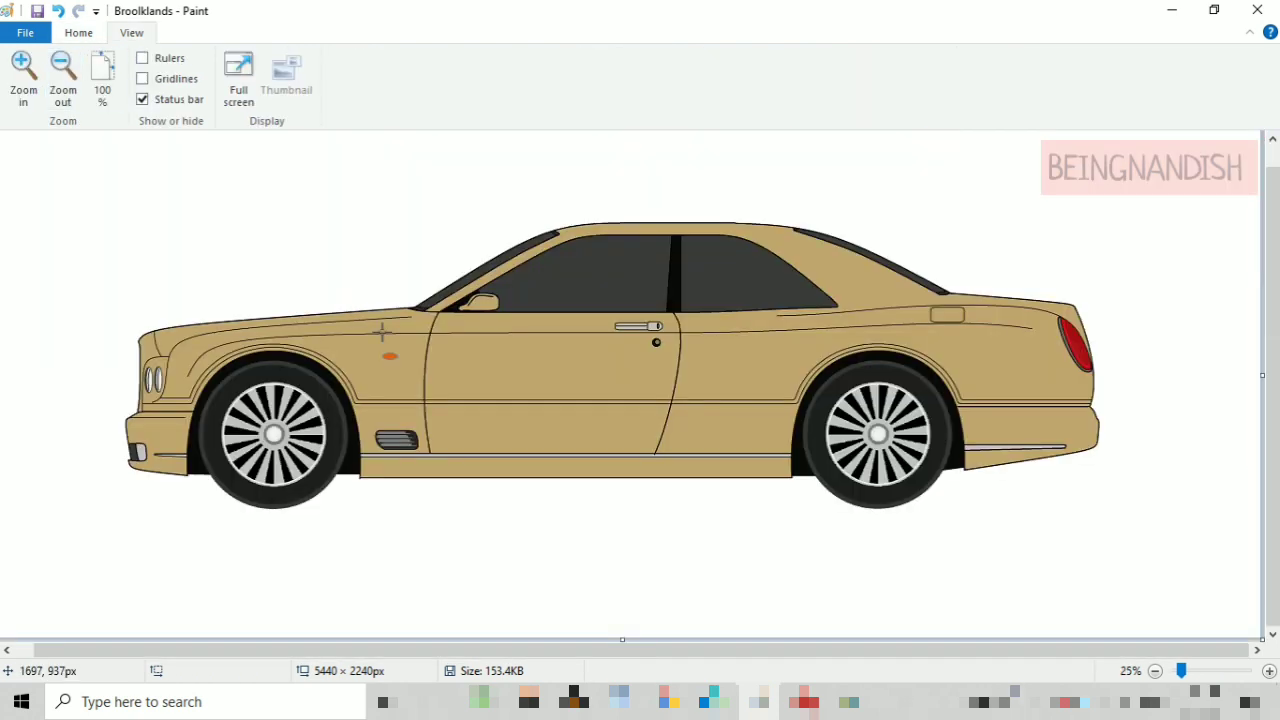
left_click(78, 32)
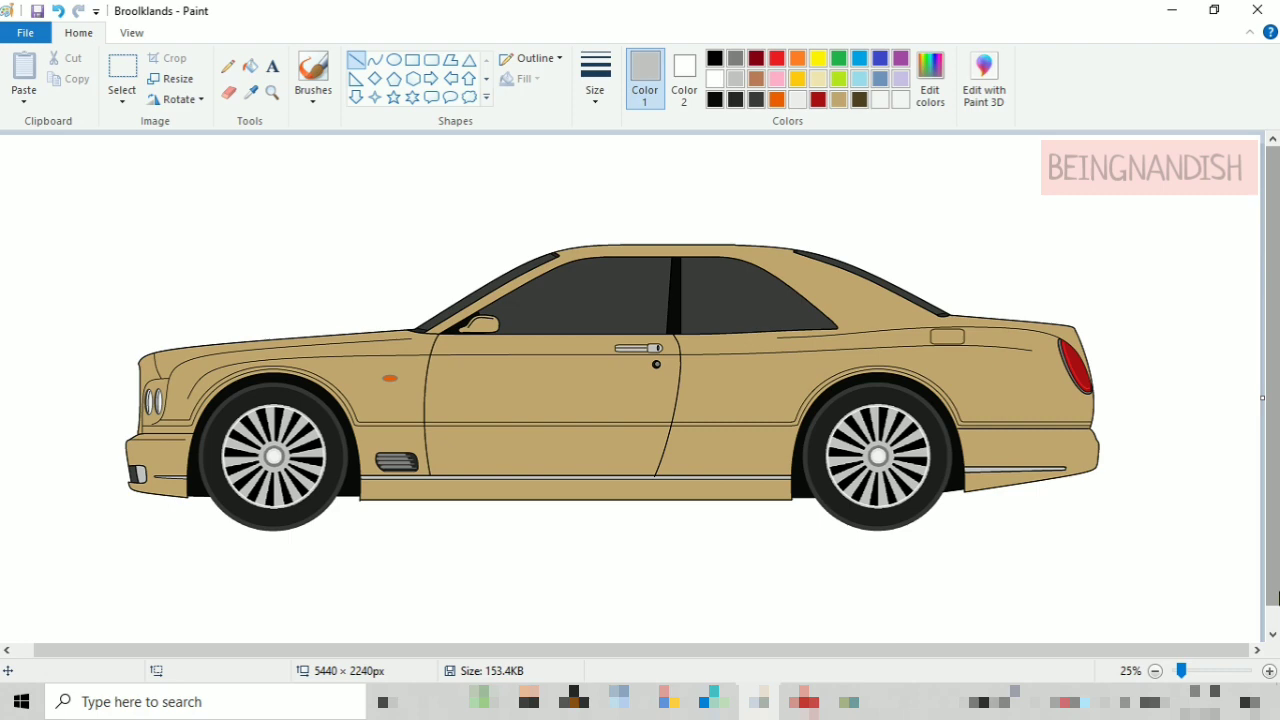